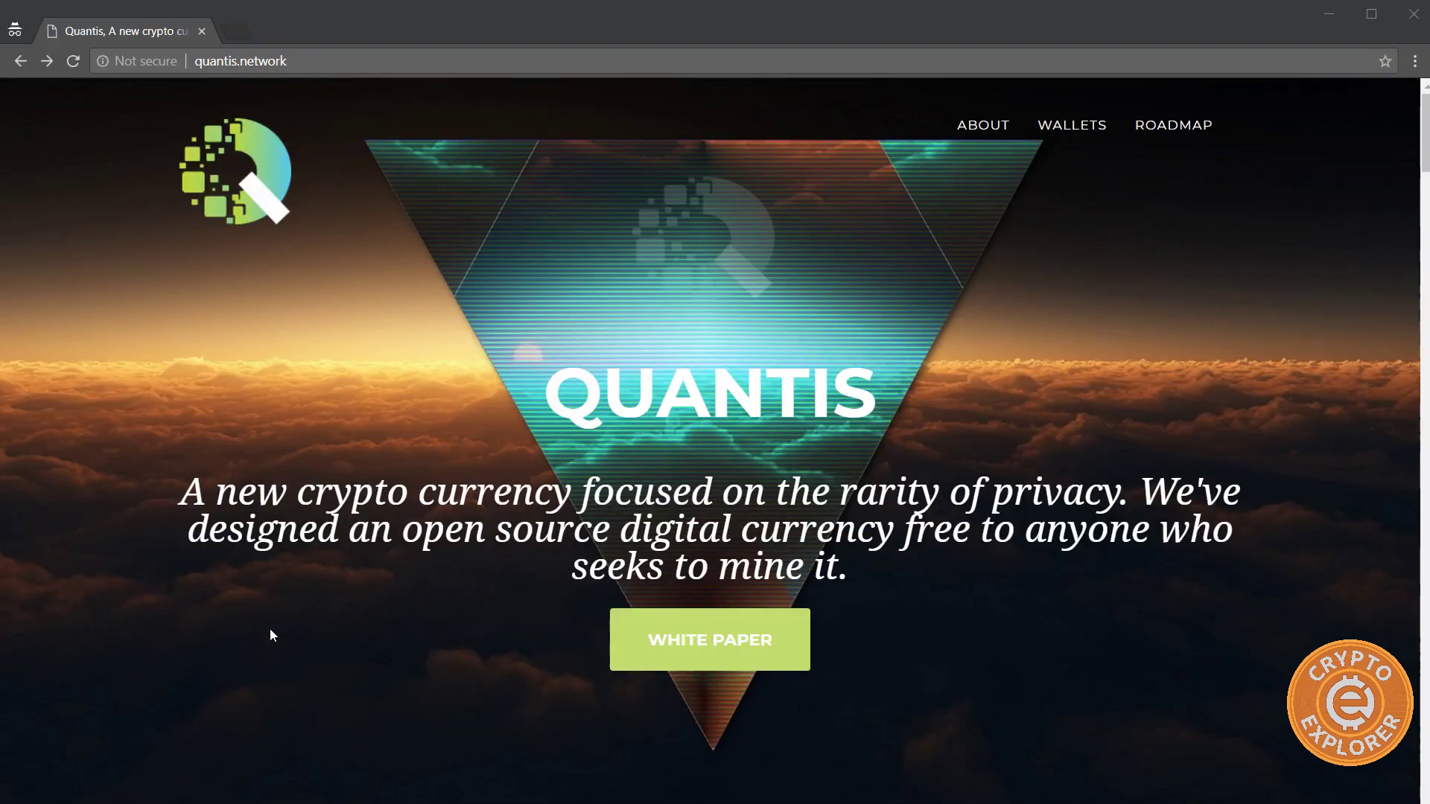
- On quantis.network, scroll to the Quantis overview and highlight the p2p Intranet File Sharing sentence
{"action": "scroll", "coordinate": [275, 655], "scroll_direction": "down", "scroll_amount": 3}
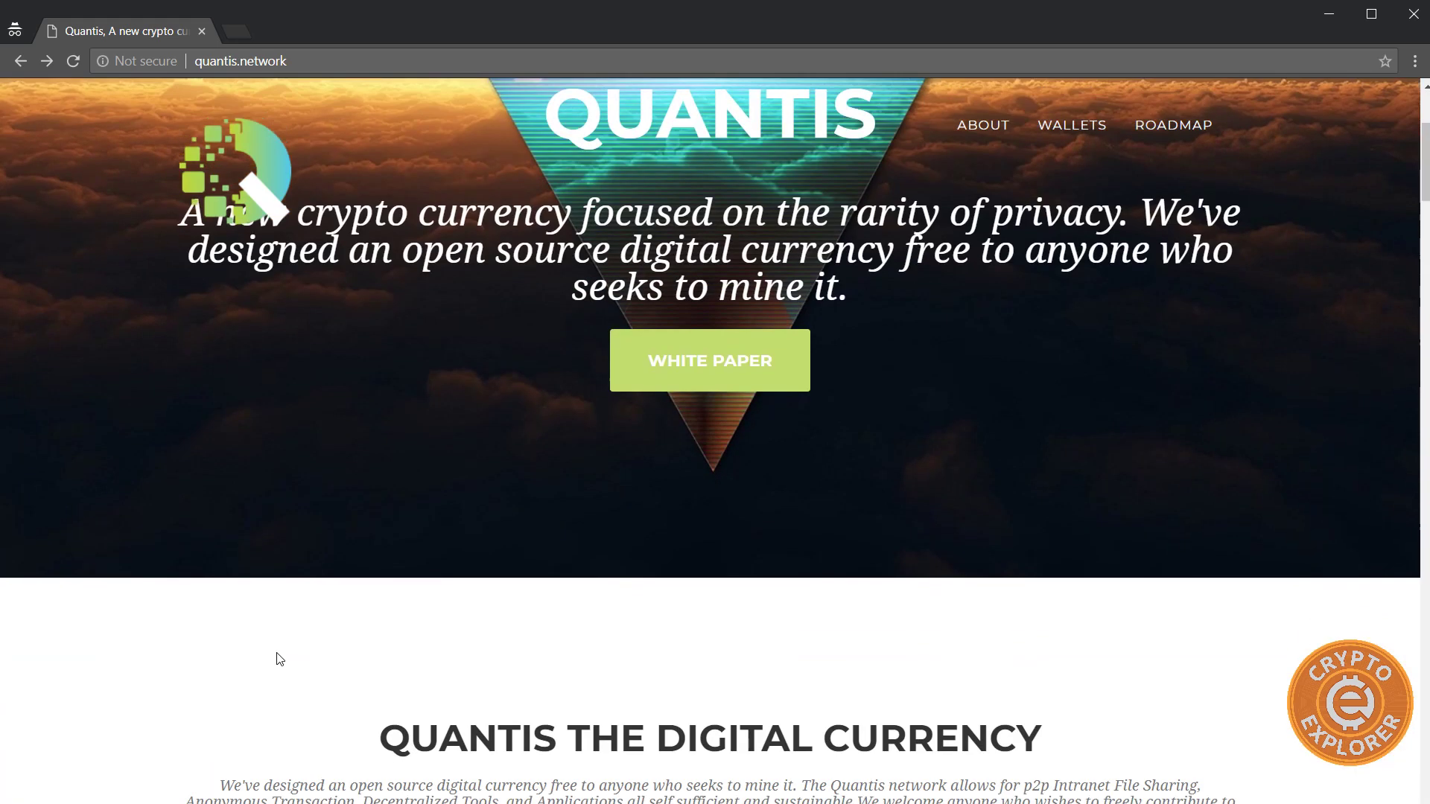
{"action": "scroll", "coordinate": [279, 659], "scroll_direction": "down", "scroll_amount": 5}
{"action": "scroll", "coordinate": [341, 642], "scroll_direction": "up", "scroll_amount": 2}
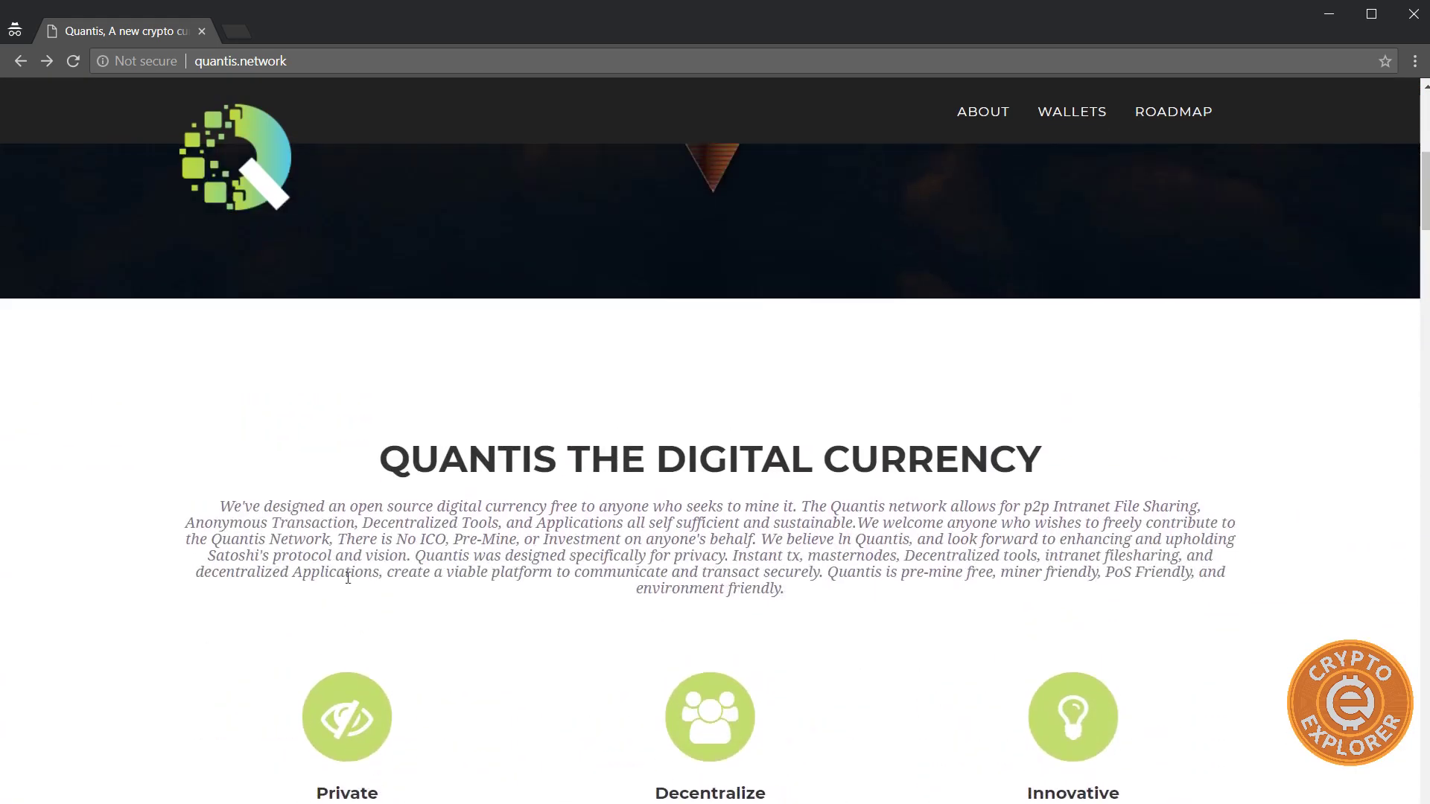
{"action": "scroll", "coordinate": [348, 578], "scroll_direction": "down", "scroll_amount": 2}
{"action": "scroll", "coordinate": [328, 548], "scroll_direction": "up", "scroll_amount": 1}
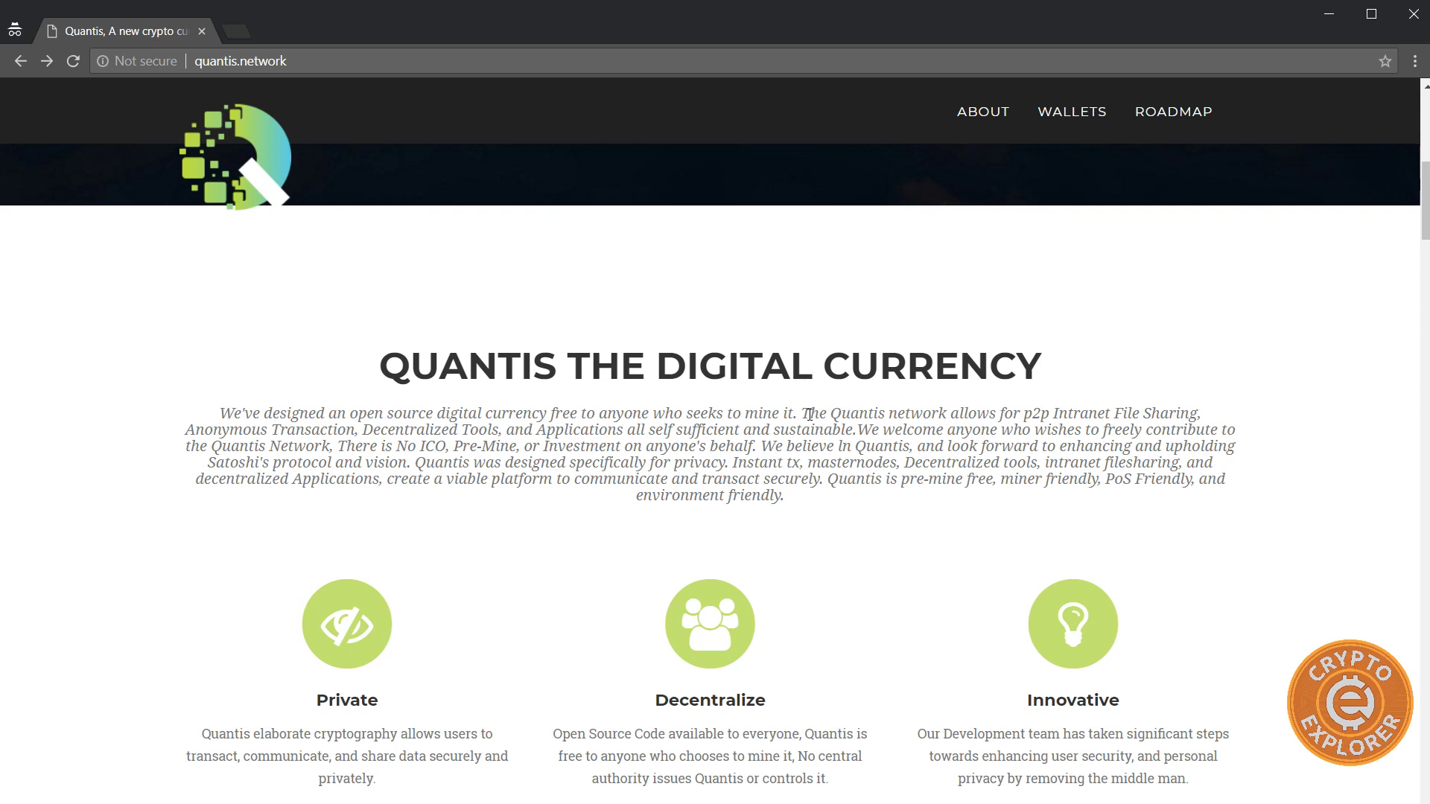
{"action": "left_click_drag", "start_coordinate": [809, 414], "coordinate": [1214, 409]}
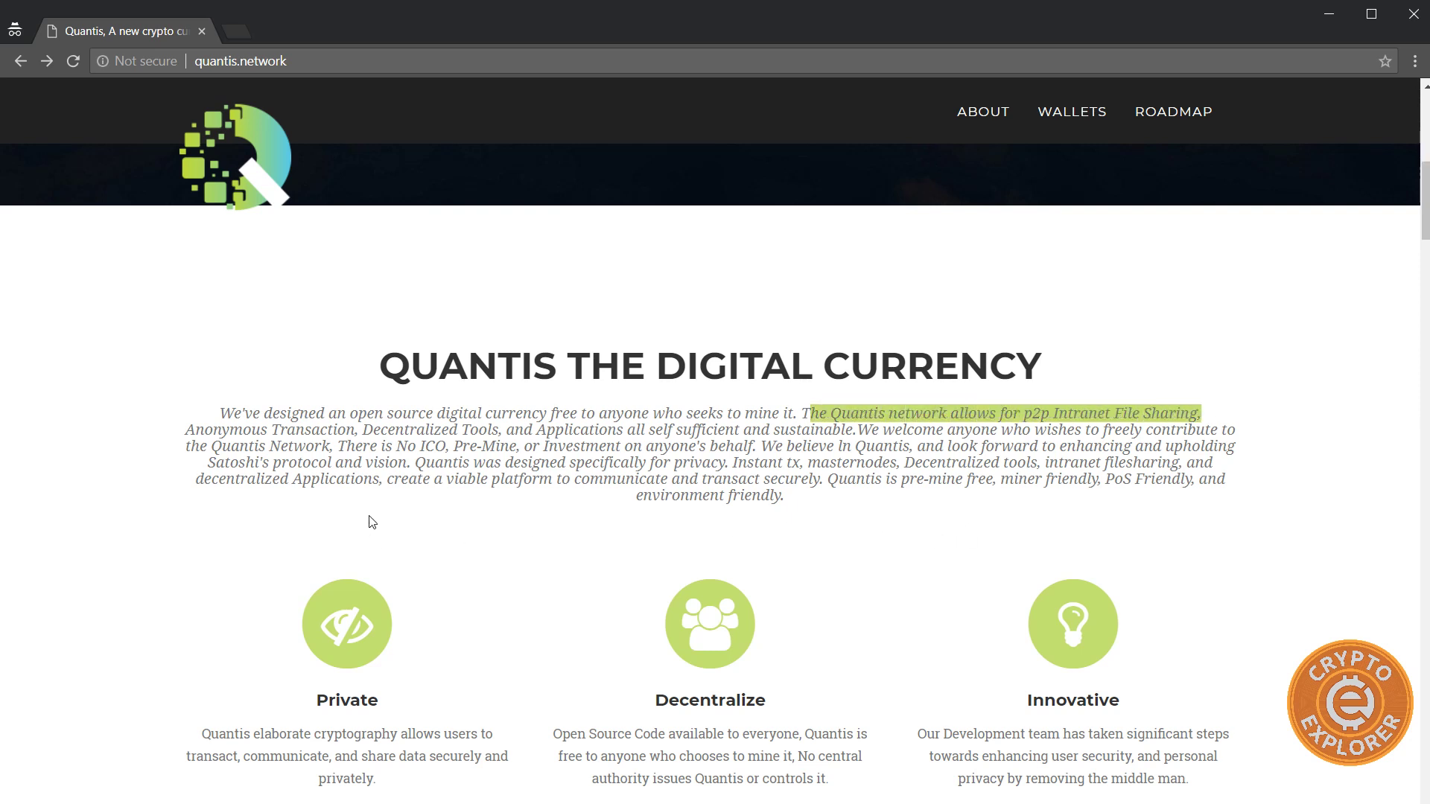
{"action": "scroll", "coordinate": [426, 503], "scroll_direction": "down", "scroll_amount": 3}
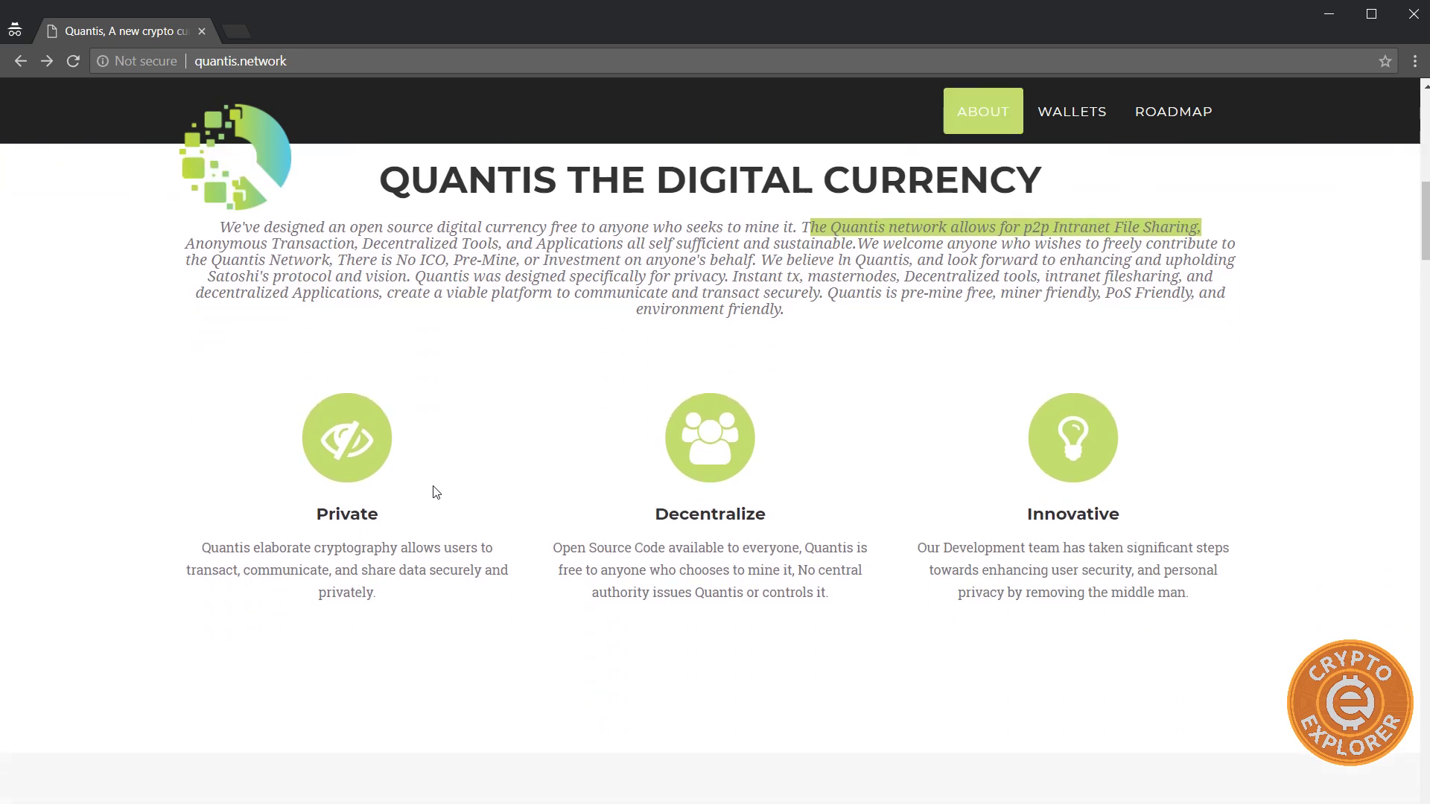
{"action": "scroll", "coordinate": [438, 495], "scroll_direction": "down", "scroll_amount": 3}
{"action": "scroll", "coordinate": [440, 498], "scroll_direction": "up", "scroll_amount": 1}
{"action": "scroll", "coordinate": [443, 495], "scroll_direction": "down", "scroll_amount": 10}
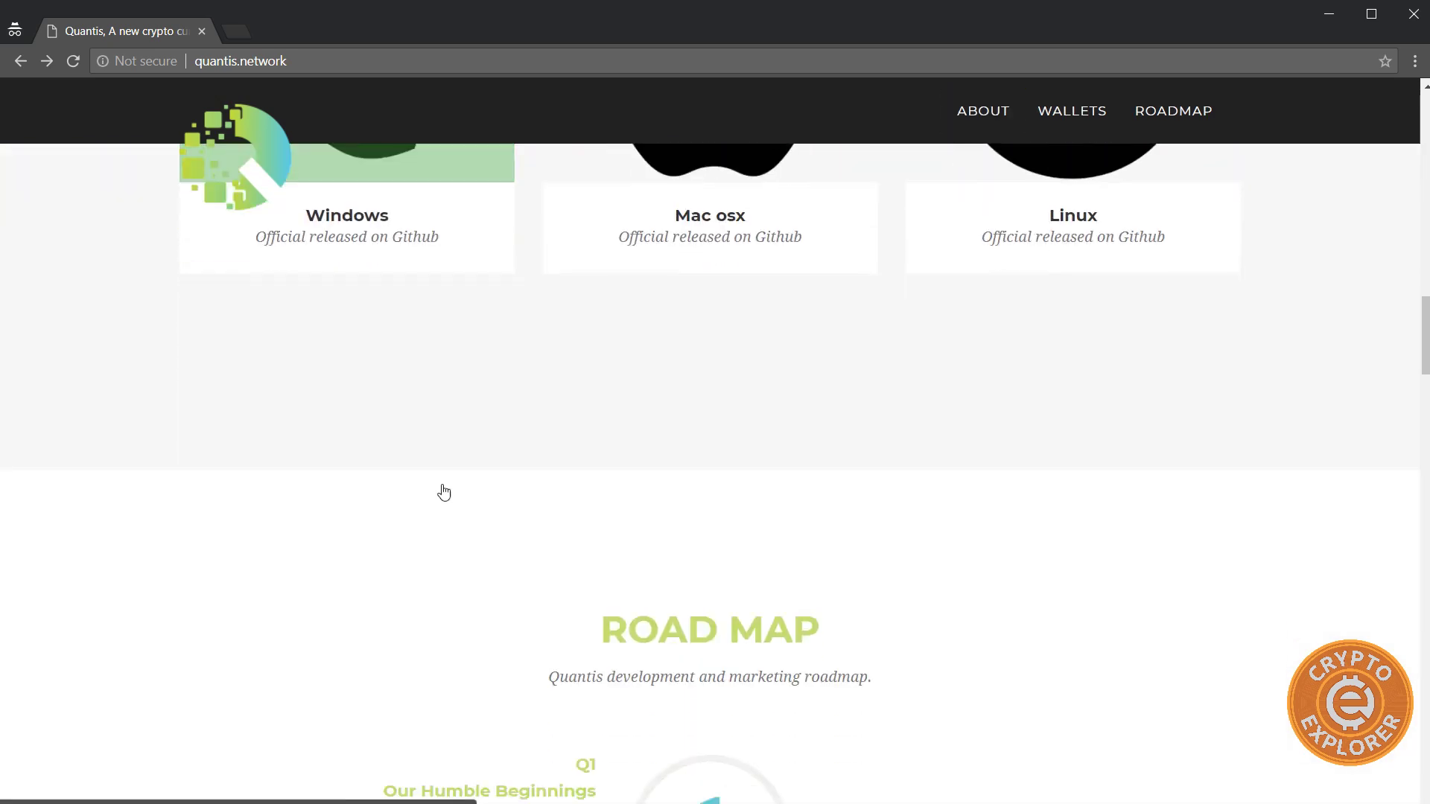
{"action": "scroll", "coordinate": [444, 493], "scroll_direction": "down", "scroll_amount": 5}
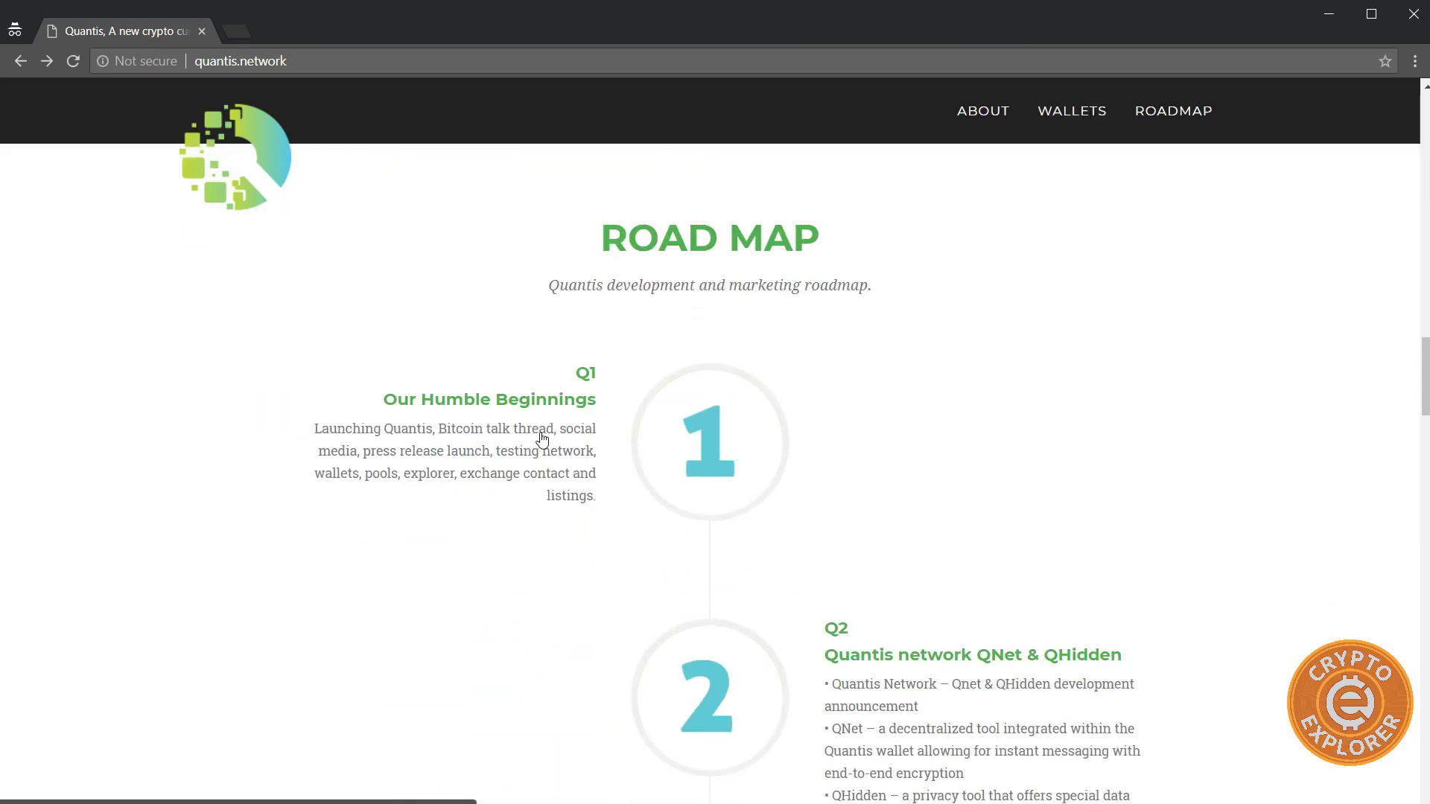
{"action": "scroll", "coordinate": [543, 438], "scroll_direction": "down", "scroll_amount": 2}
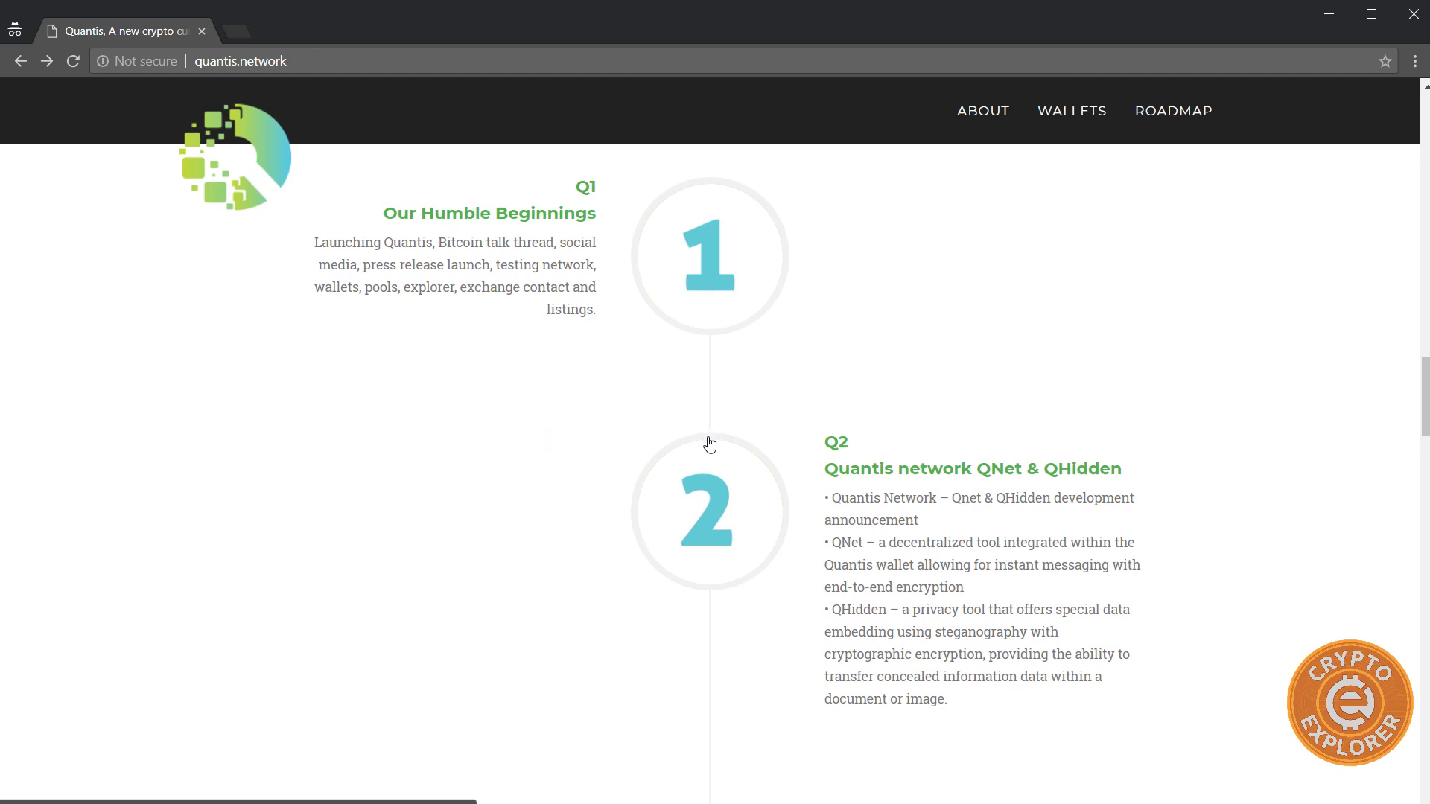
{"action": "scroll", "coordinate": [710, 447], "scroll_direction": "down", "scroll_amount": 6}
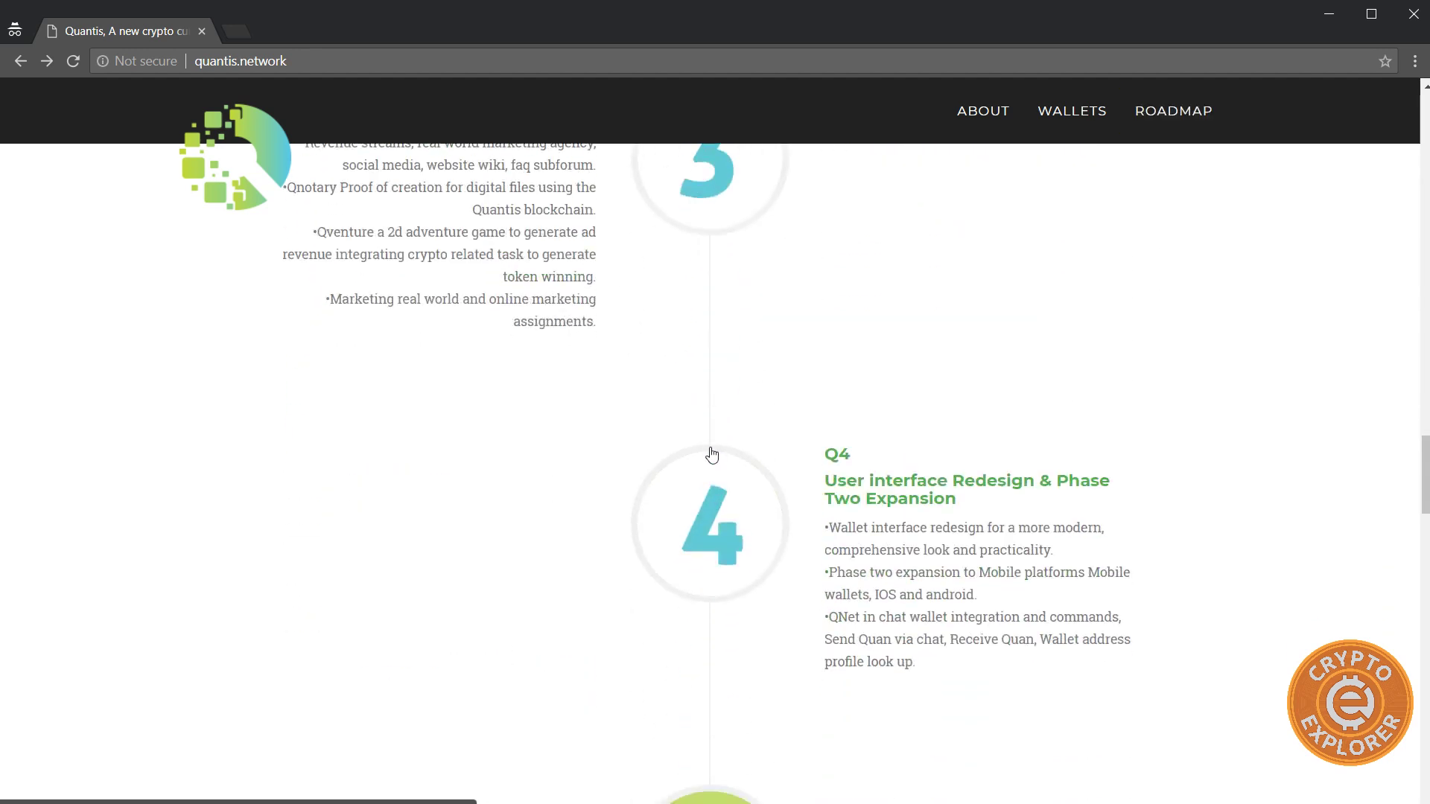
{"action": "scroll", "coordinate": [711, 453], "scroll_direction": "up", "scroll_amount": 8}
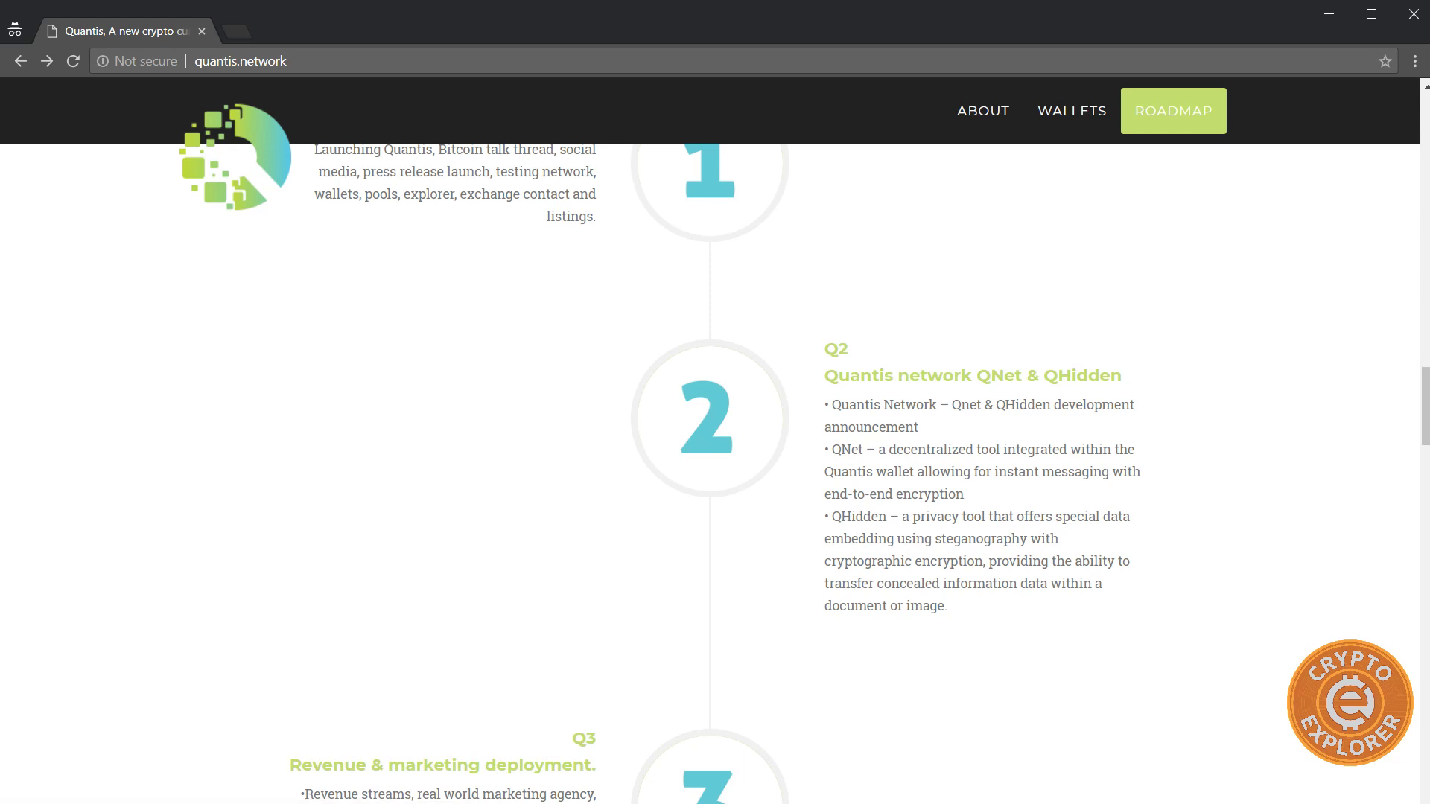
{"action": "scroll", "coordinate": [239, 530], "scroll_direction": "down", "scroll_amount": 2}
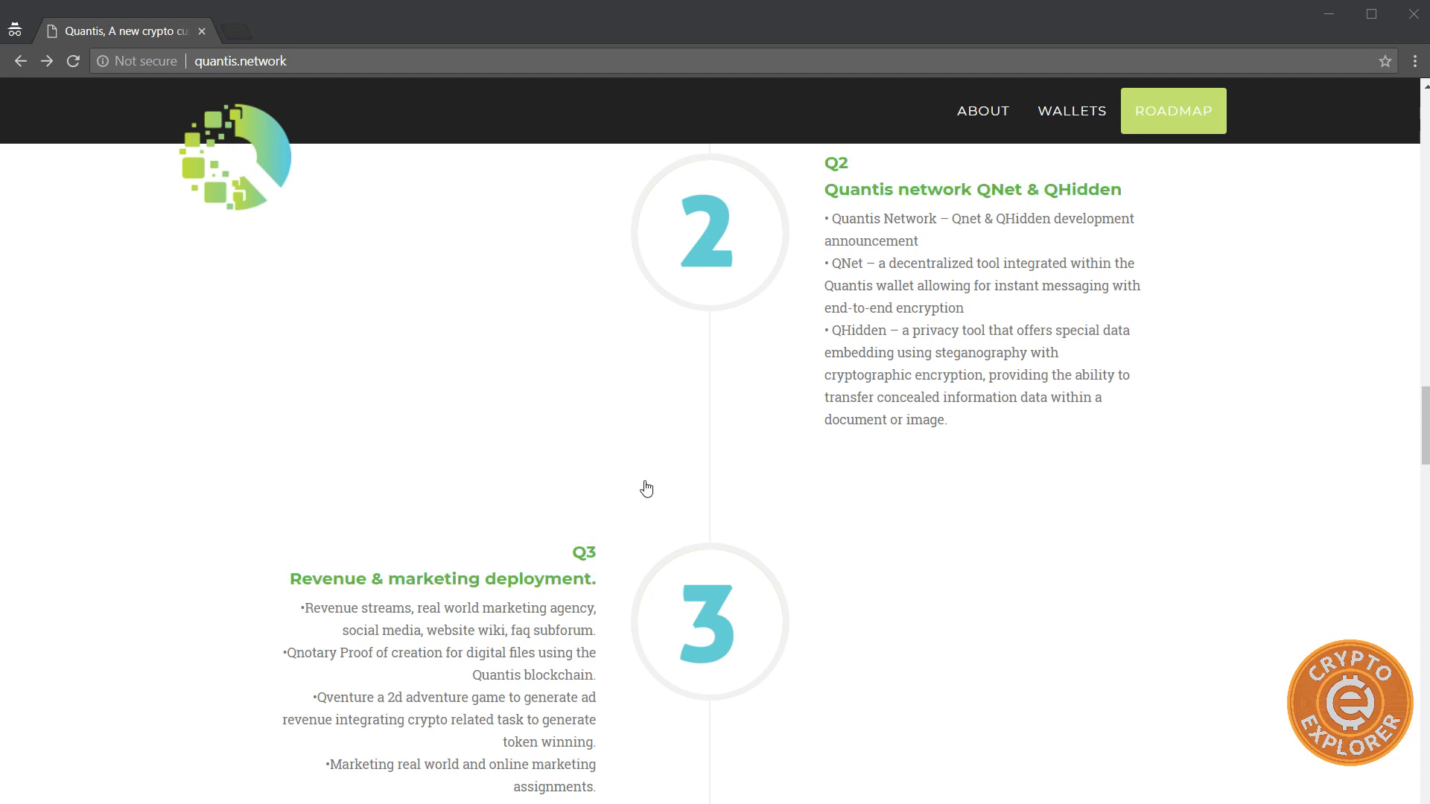
{"action": "scroll", "coordinate": [728, 447], "scroll_direction": "up", "scroll_amount": 1}
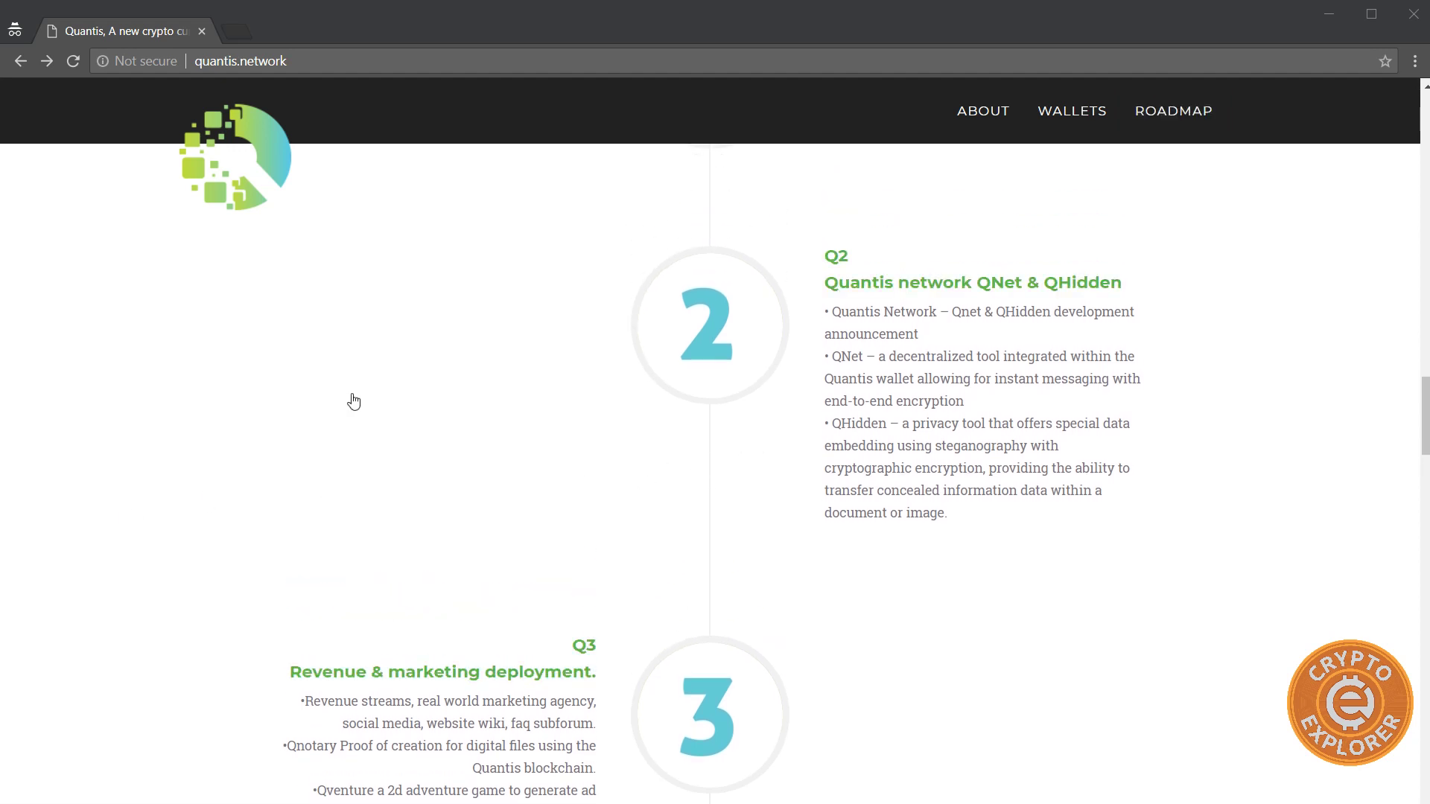
{"action": "scroll", "coordinate": [265, 598], "scroll_direction": "down", "scroll_amount": 13}
{"action": "scroll", "coordinate": [264, 598], "scroll_direction": "down", "scroll_amount": 20}
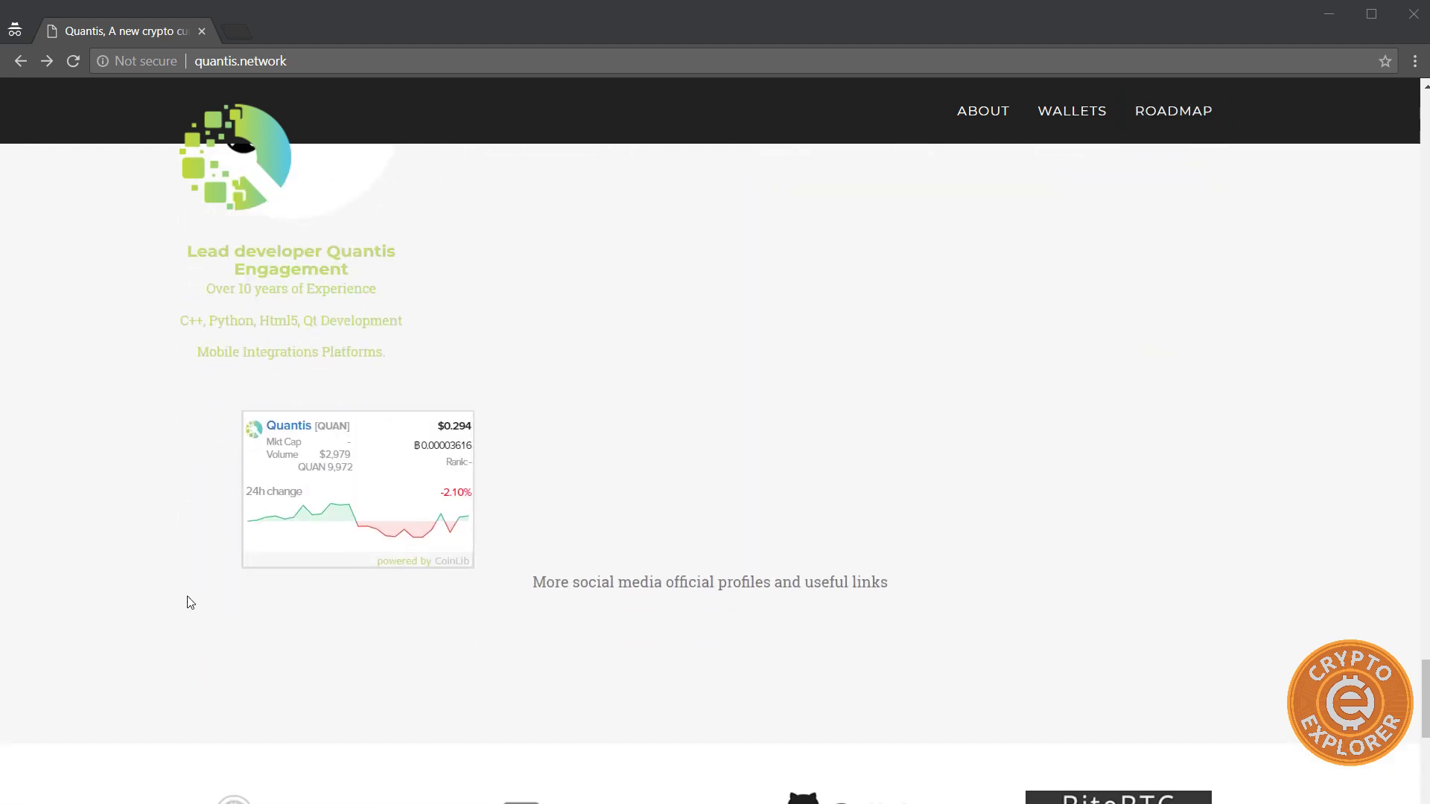
{"action": "scroll", "coordinate": [188, 601], "scroll_direction": "down", "scroll_amount": 3}
- Open the Quantis ANN thread on Bitcointalk and highlight the whole Coin Specifications list
{"action": "left_click", "coordinate": [296, 556]}
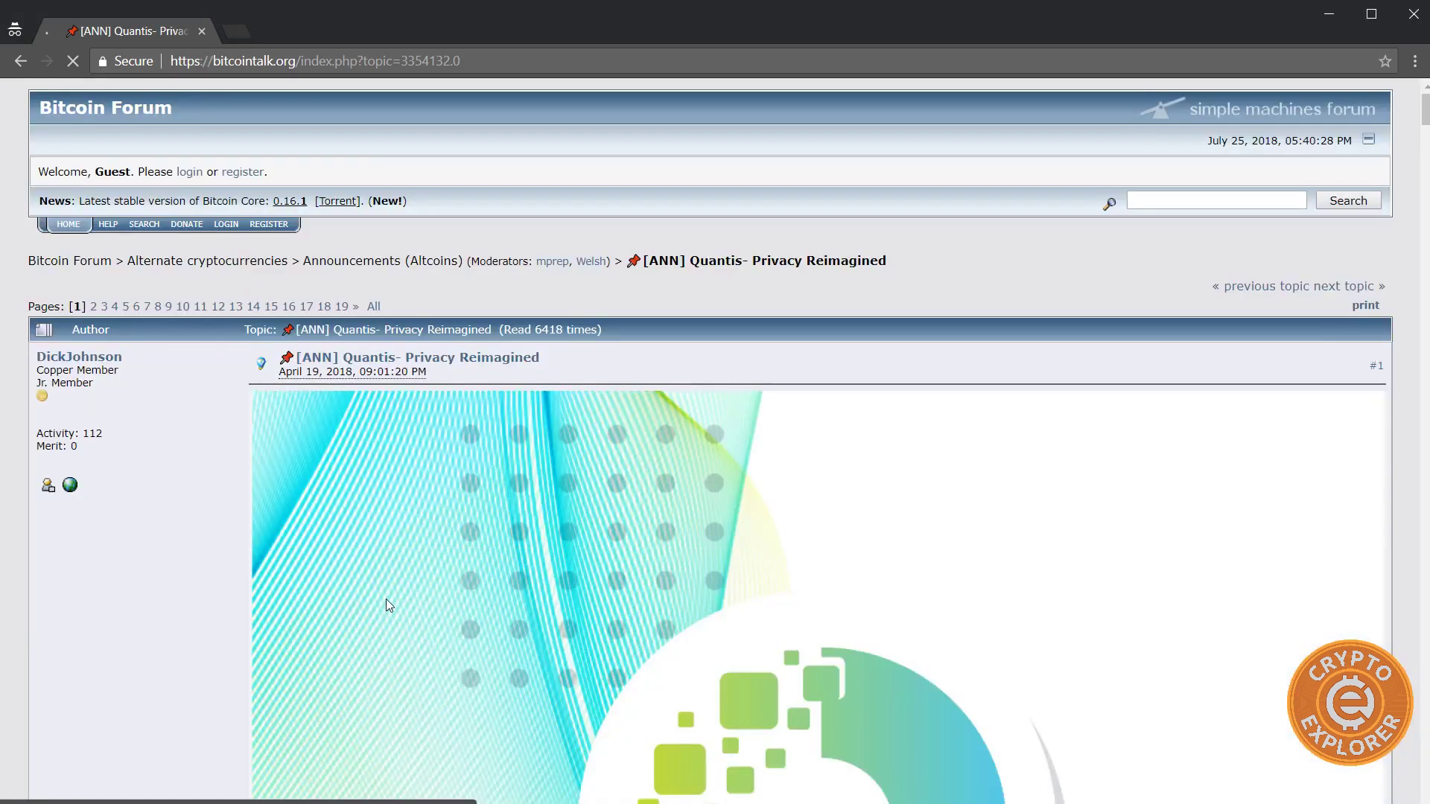
{"action": "scroll", "coordinate": [385, 599], "scroll_direction": "down", "scroll_amount": 8}
{"action": "scroll", "coordinate": [339, 545], "scroll_direction": "down", "scroll_amount": 11}
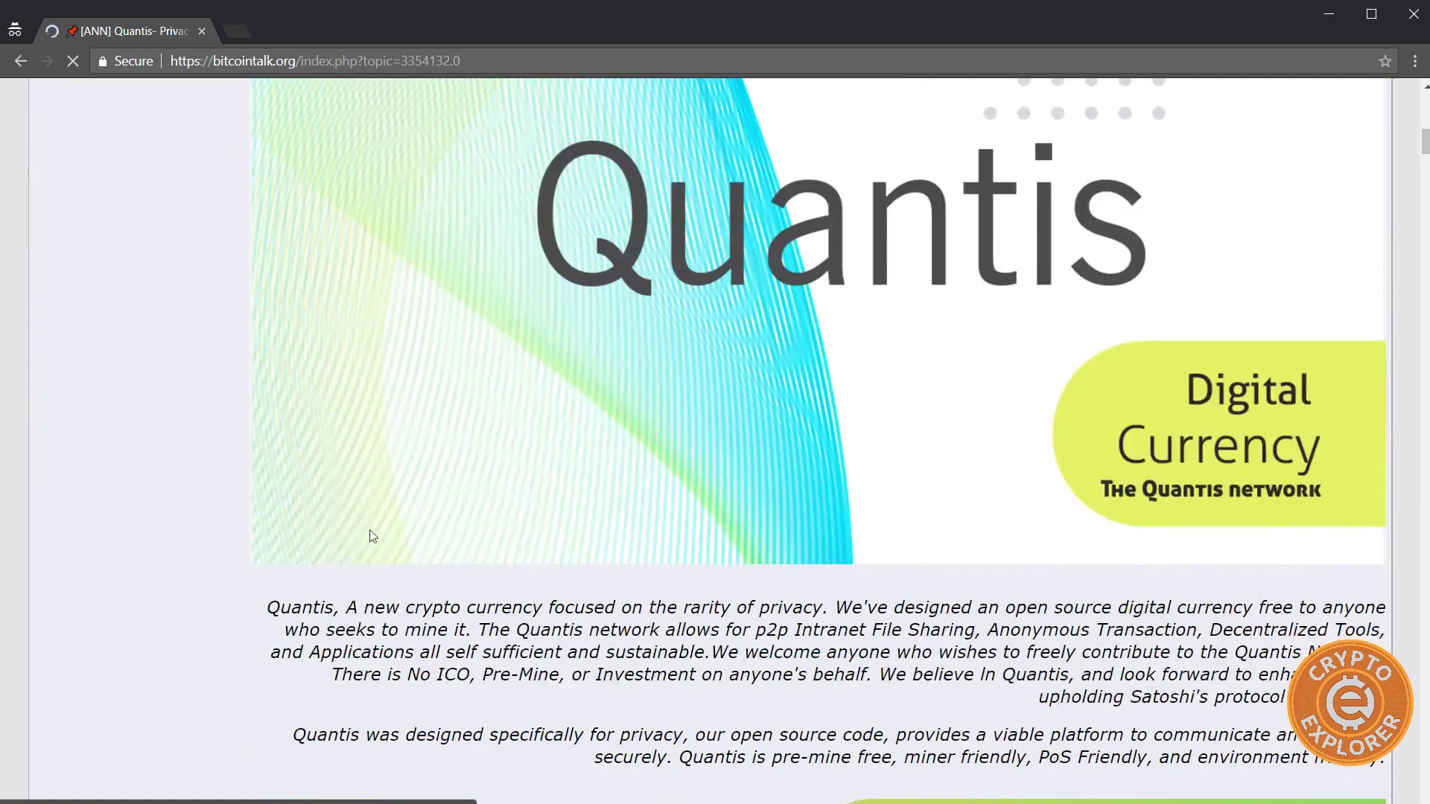
{"action": "left_click_drag", "start_coordinate": [1280, 485], "coordinate": [1401, 778]}
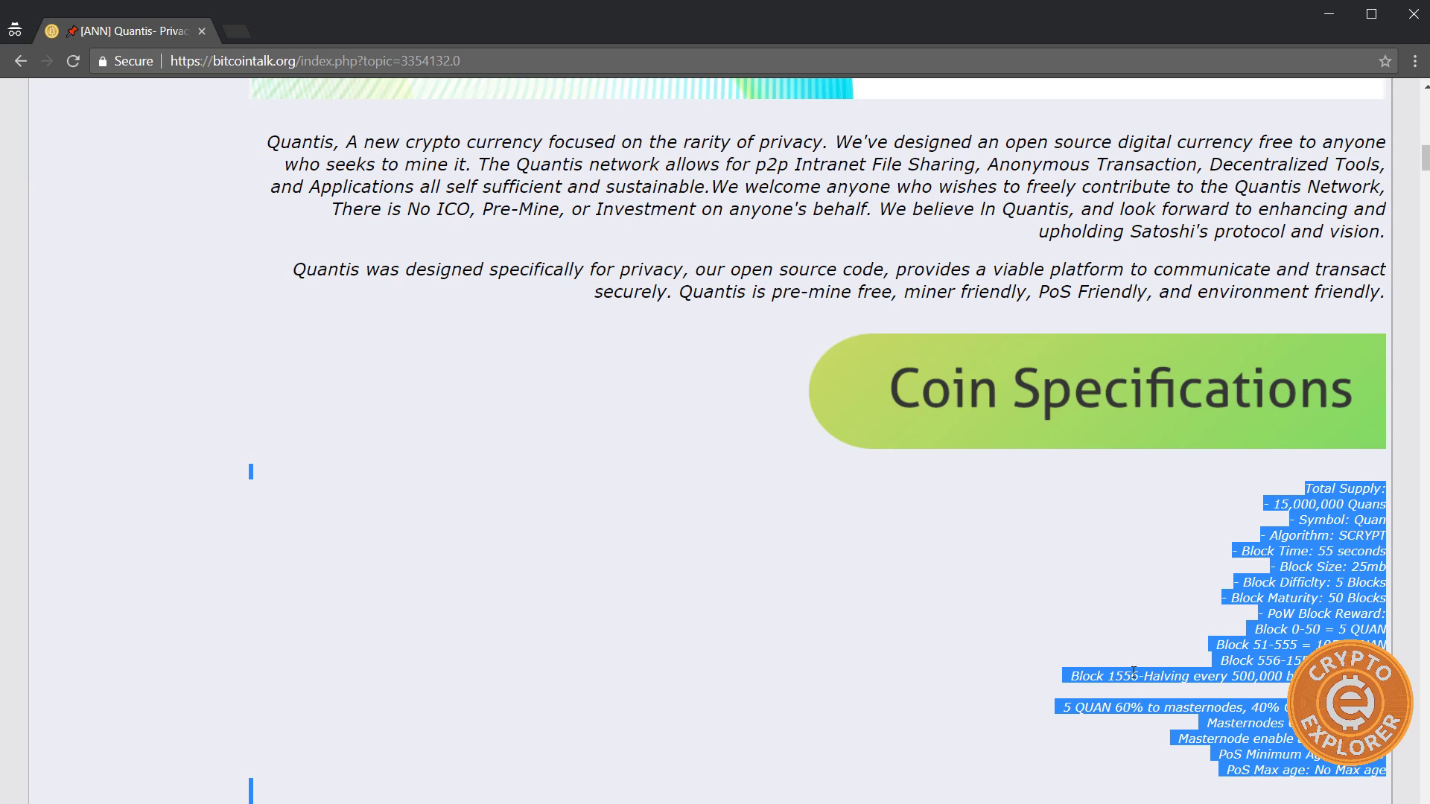
- Clear that highlight and select only the last specification lines
{"action": "scroll", "coordinate": [1130, 675], "scroll_direction": "down", "scroll_amount": 2}
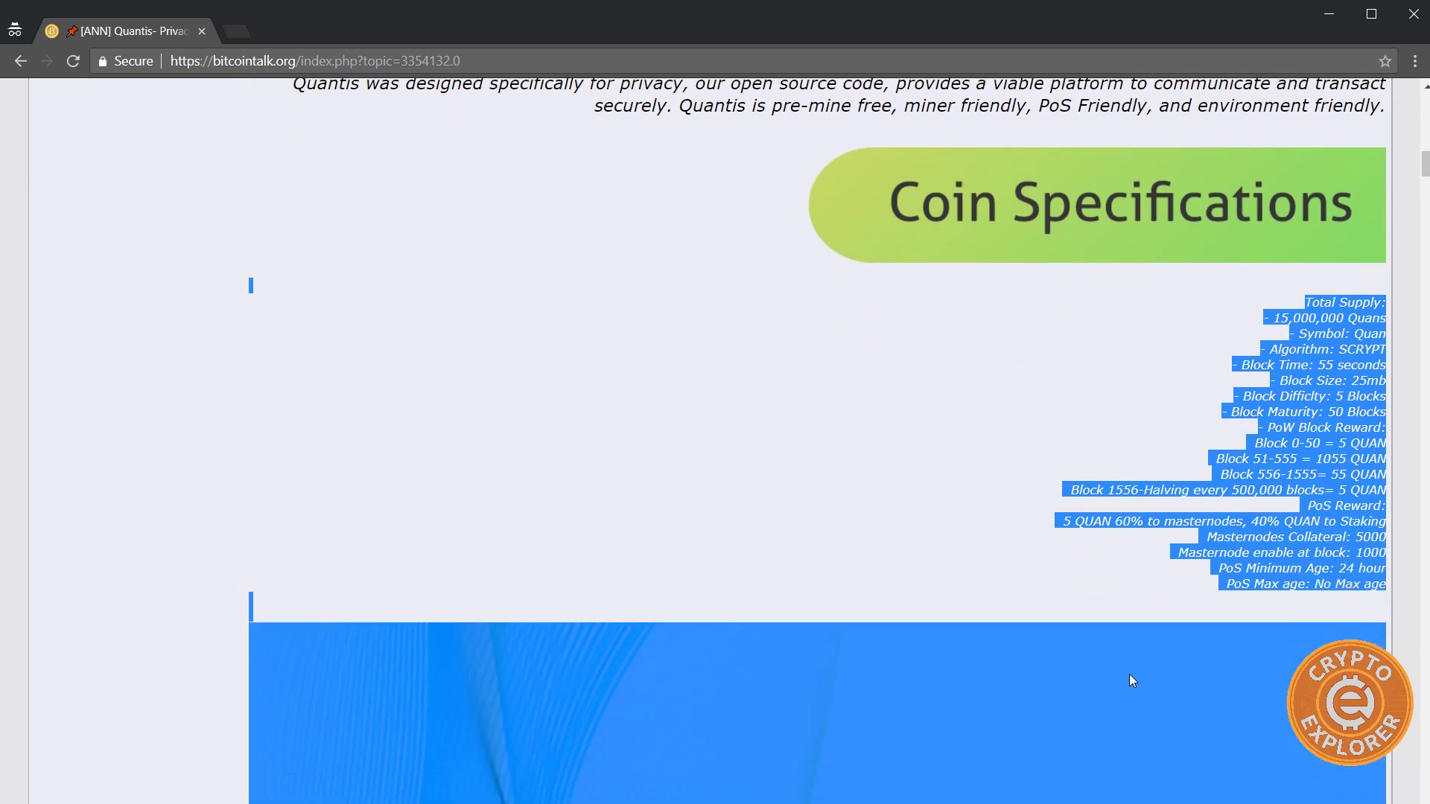
{"action": "left_click", "coordinate": [1283, 525]}
{"action": "left_click_drag", "start_coordinate": [1348, 542], "coordinate": [1384, 540]}
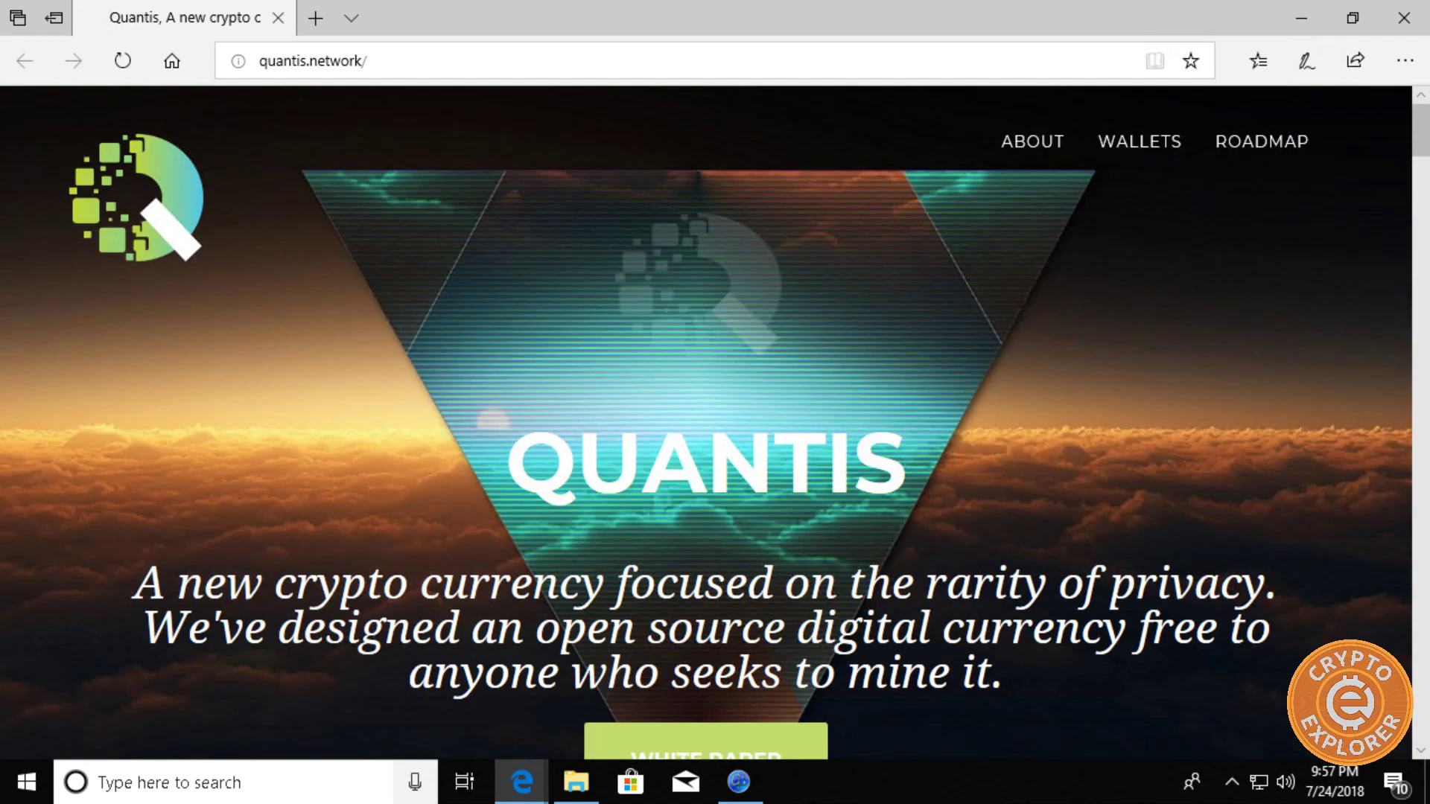
- From the Wallets section, start downloading quantis.windows-qt.zip for Windows, then cancel it
{"action": "scroll", "coordinate": [841, 556], "scroll_direction": "down", "scroll_amount": 6}
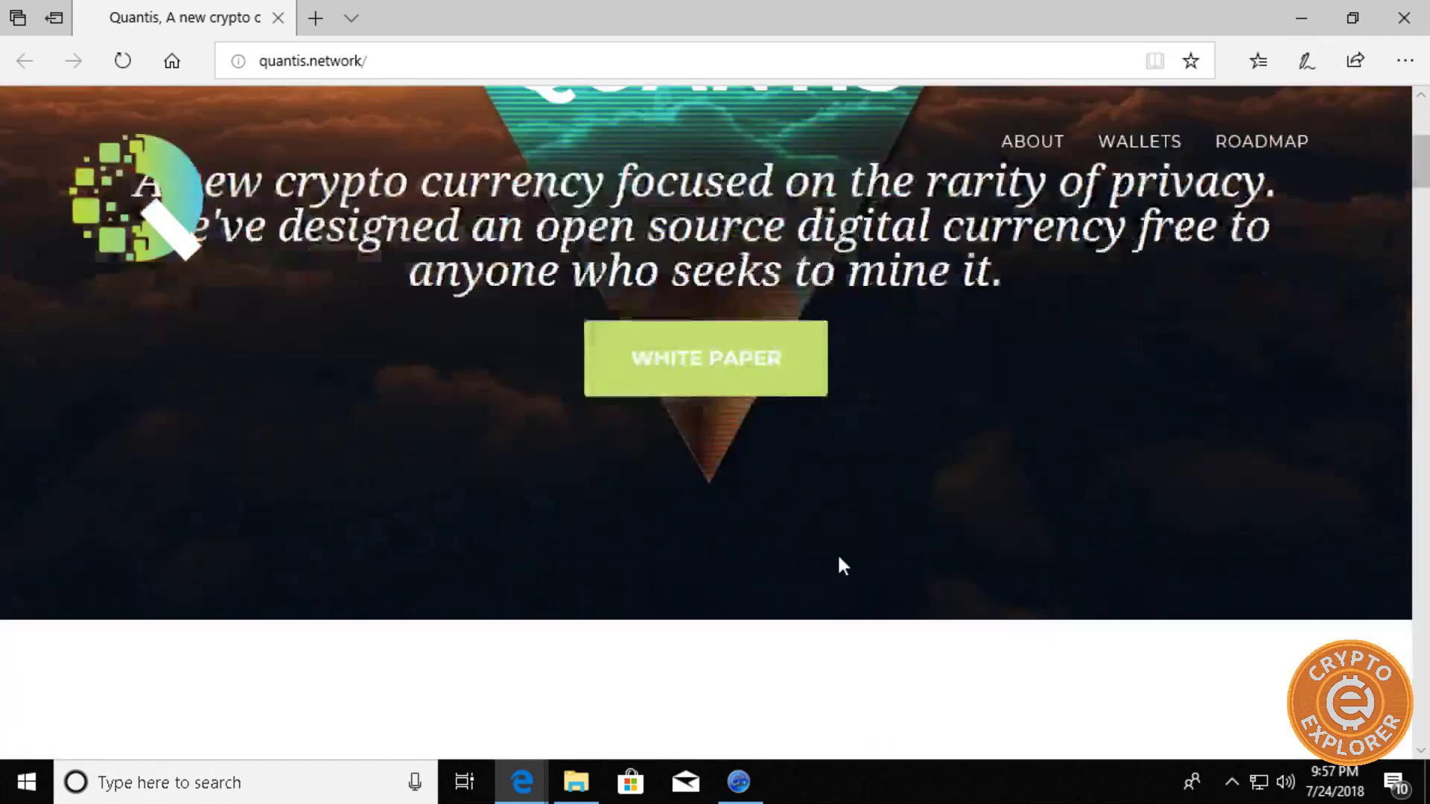
{"action": "scroll", "coordinate": [825, 584], "scroll_direction": "down", "scroll_amount": 4}
{"action": "scroll", "coordinate": [827, 592], "scroll_direction": "up", "scroll_amount": 6}
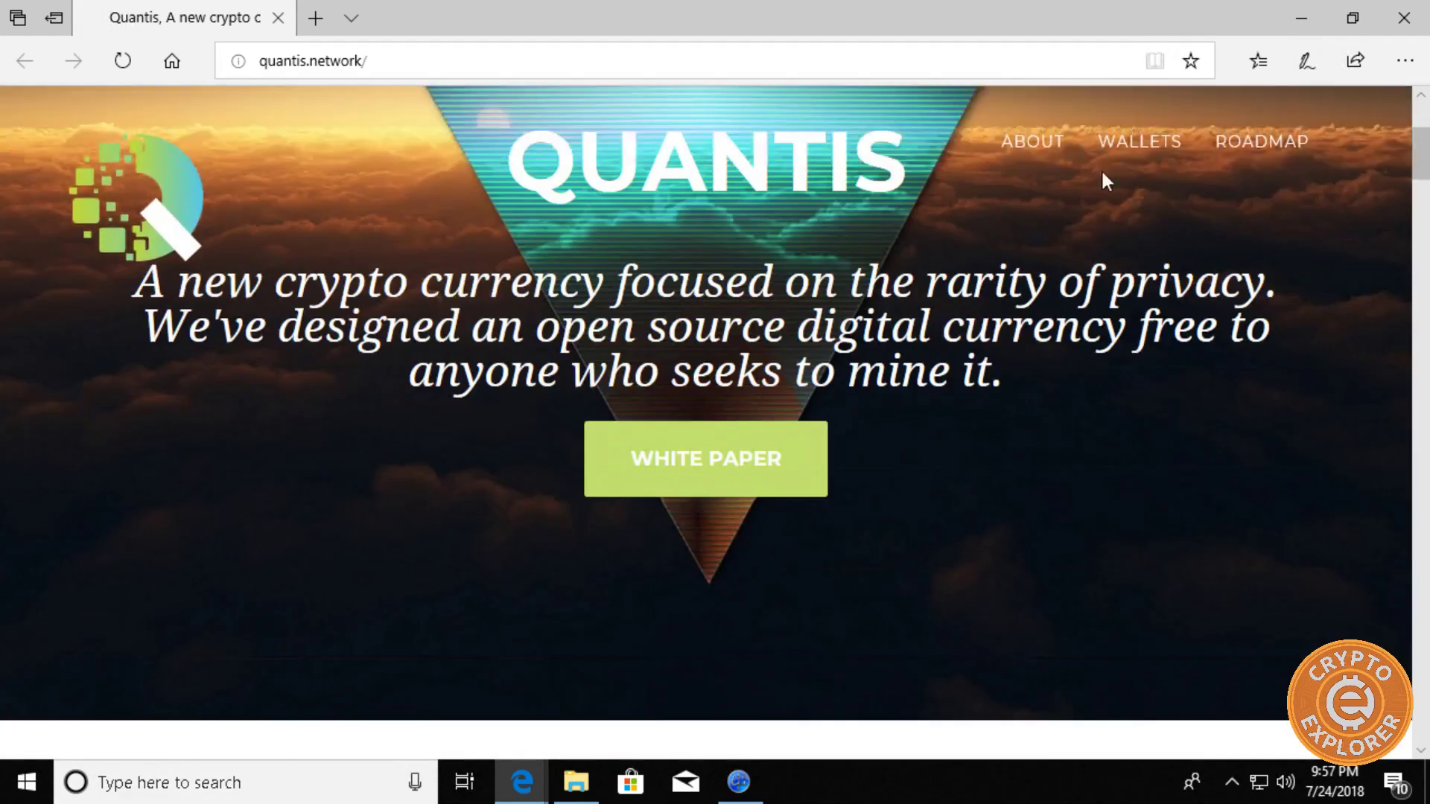
{"action": "scroll", "coordinate": [1102, 178], "scroll_direction": "up", "scroll_amount": 4}
{"action": "left_click", "coordinate": [1154, 149]}
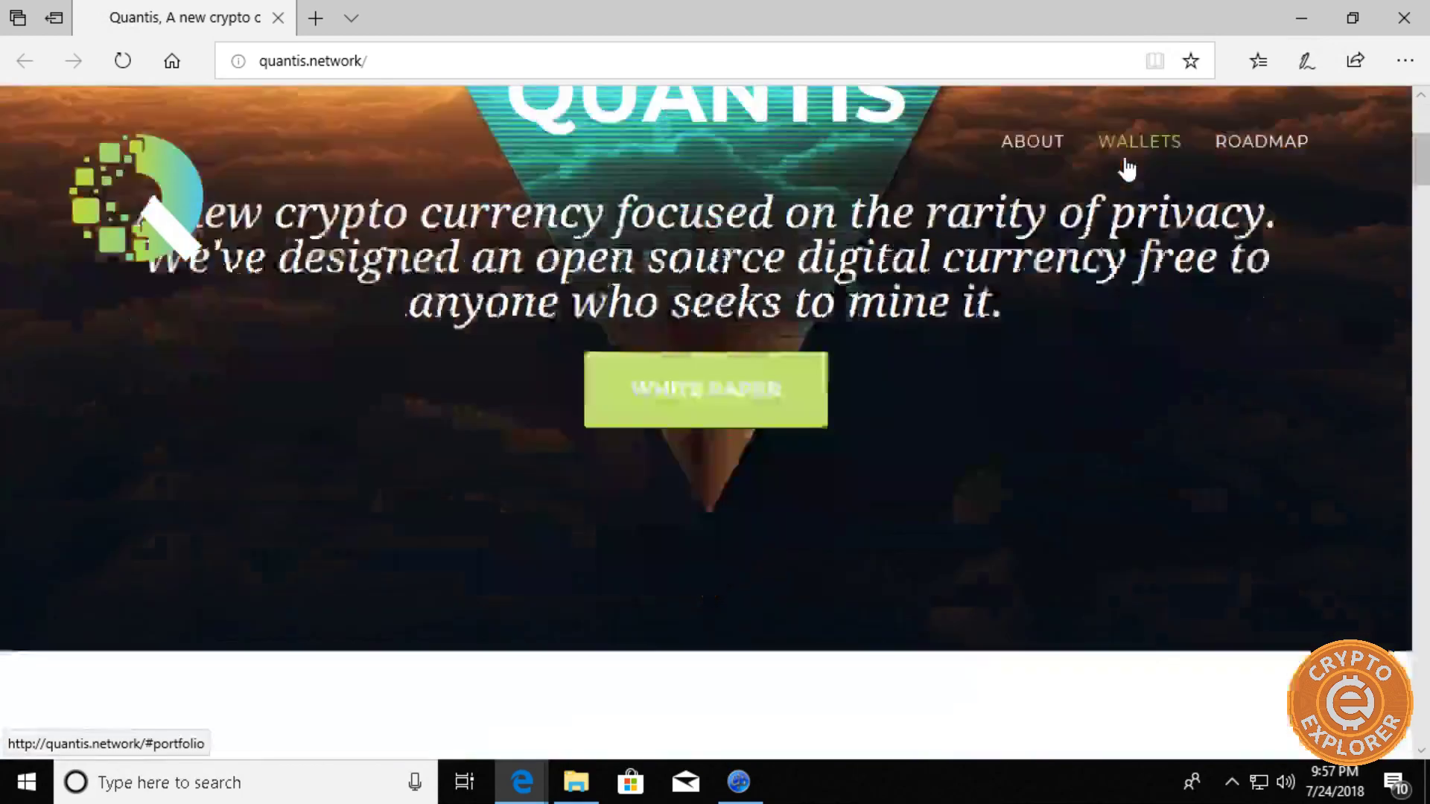
{"action": "scroll", "coordinate": [318, 464], "scroll_direction": "down", "scroll_amount": 2}
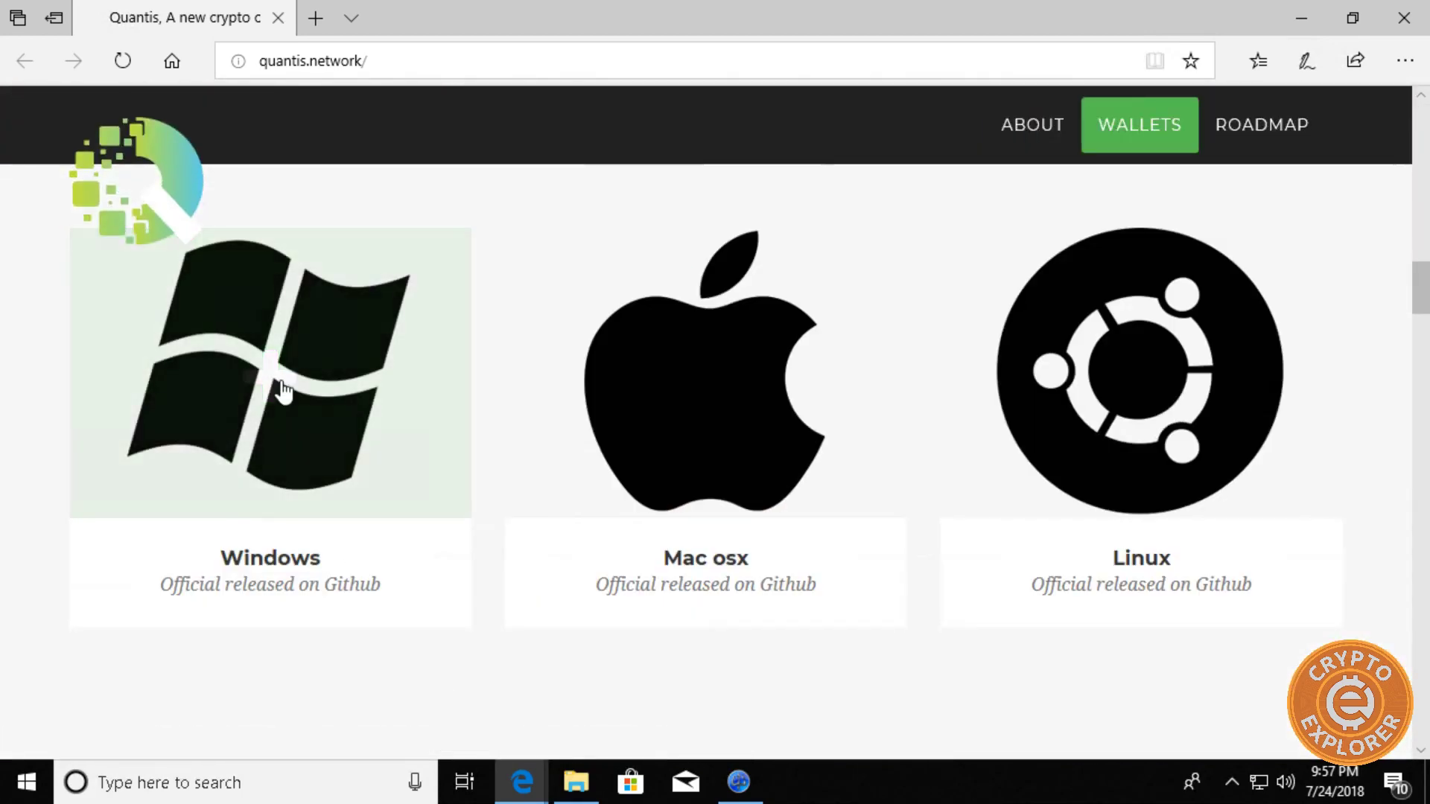
{"action": "left_click", "coordinate": [254, 397]}
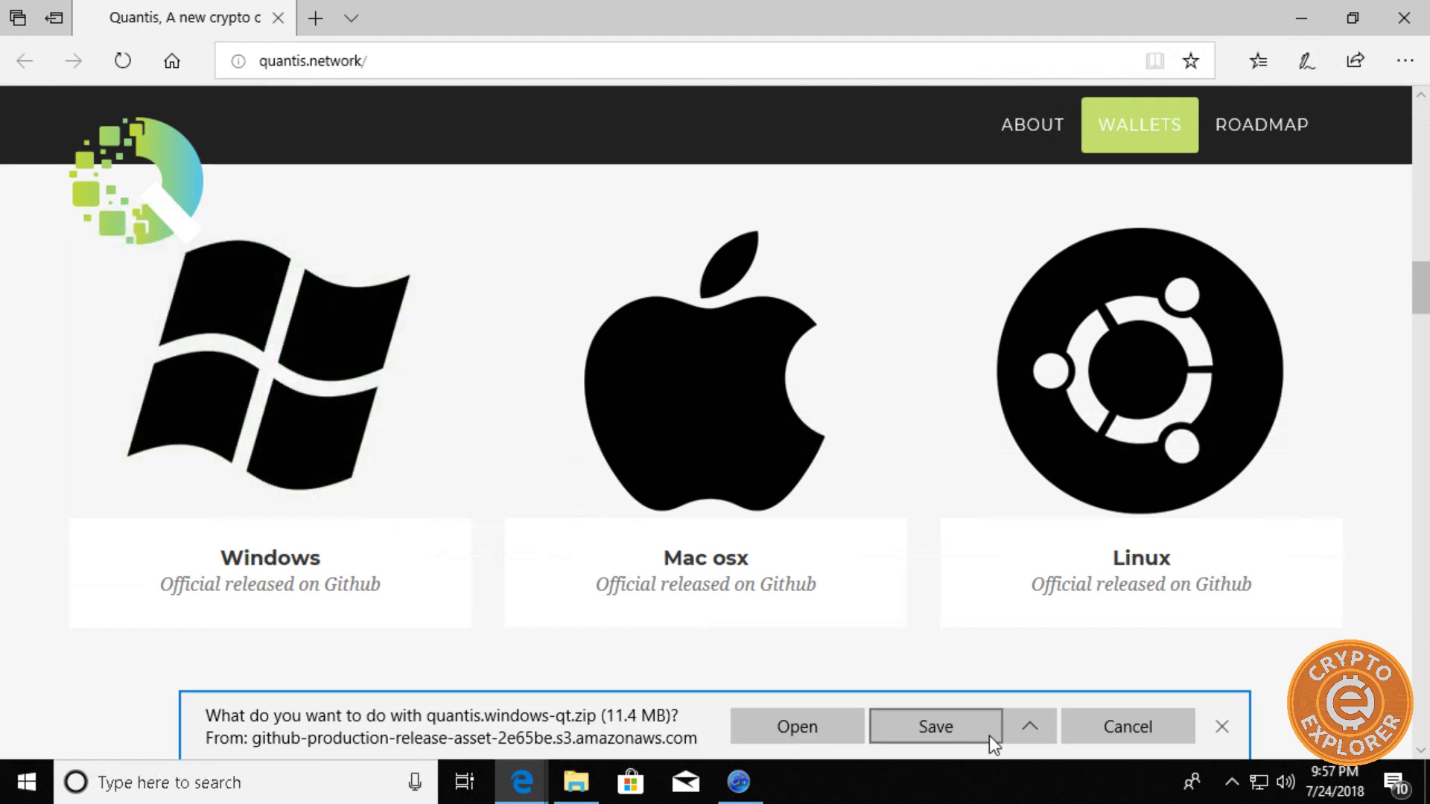
{"action": "left_click", "coordinate": [1142, 733]}
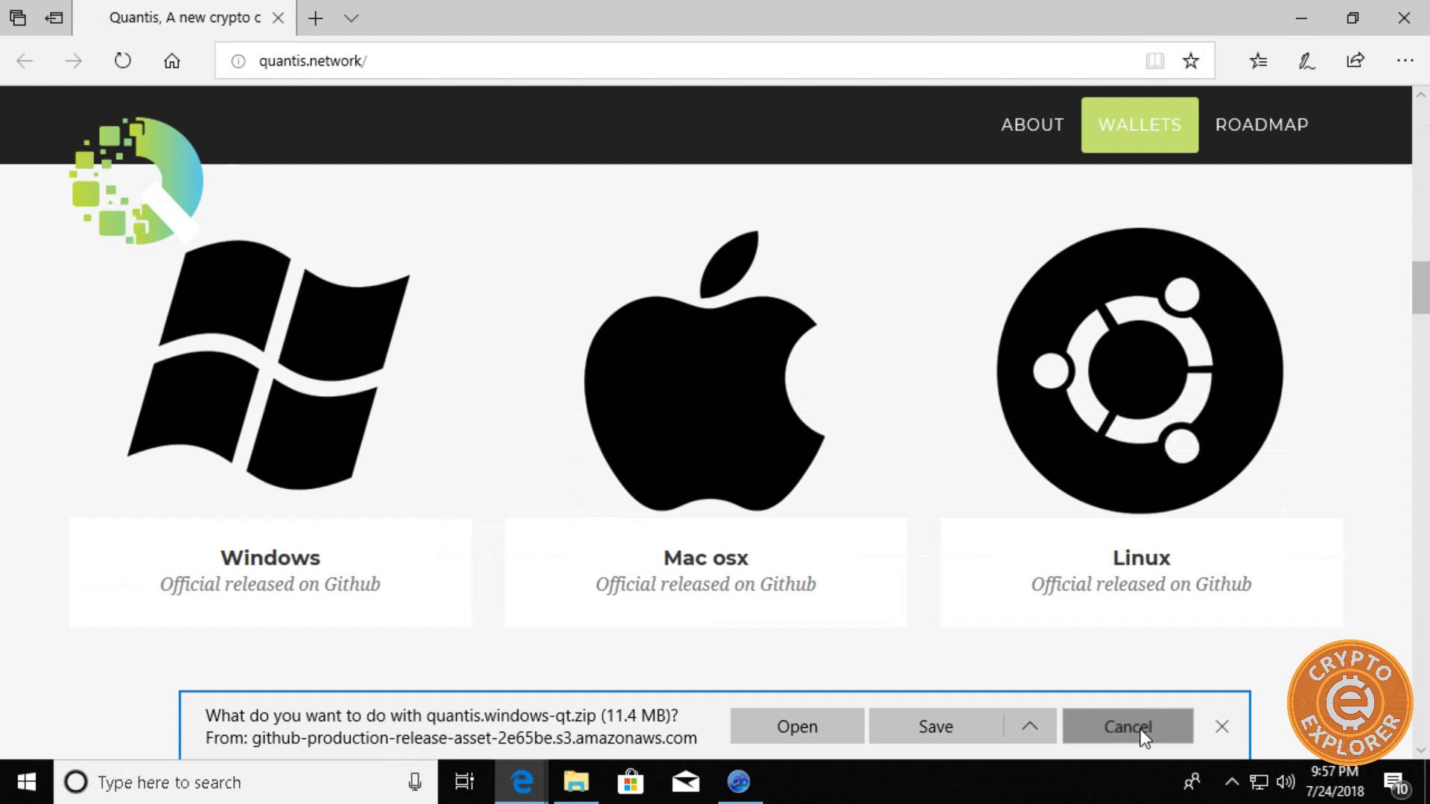
- Open the Downloads folder and minimize all three browser windows to reveal the desktop
{"action": "left_click", "coordinate": [585, 792]}
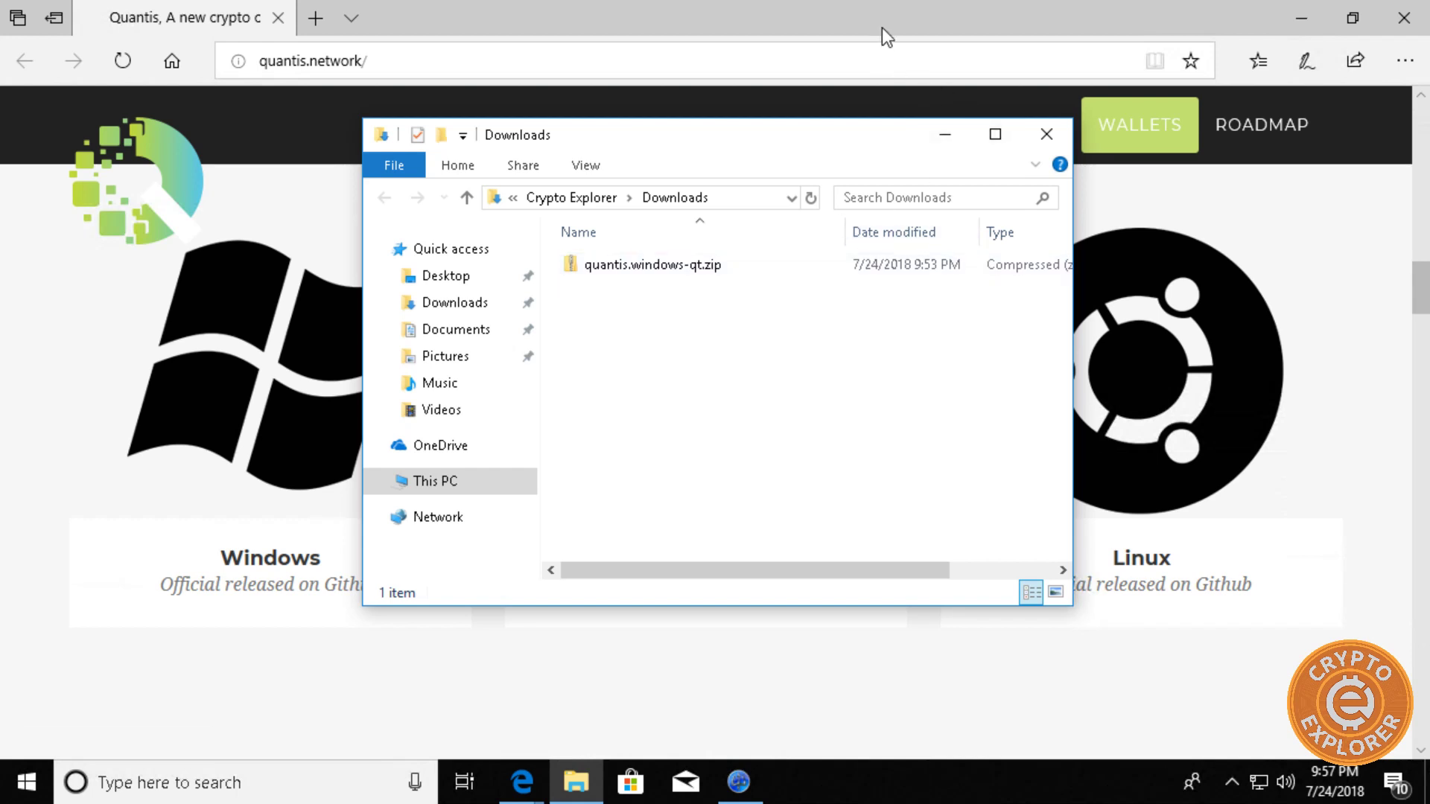
{"action": "left_click", "coordinate": [1303, 21]}
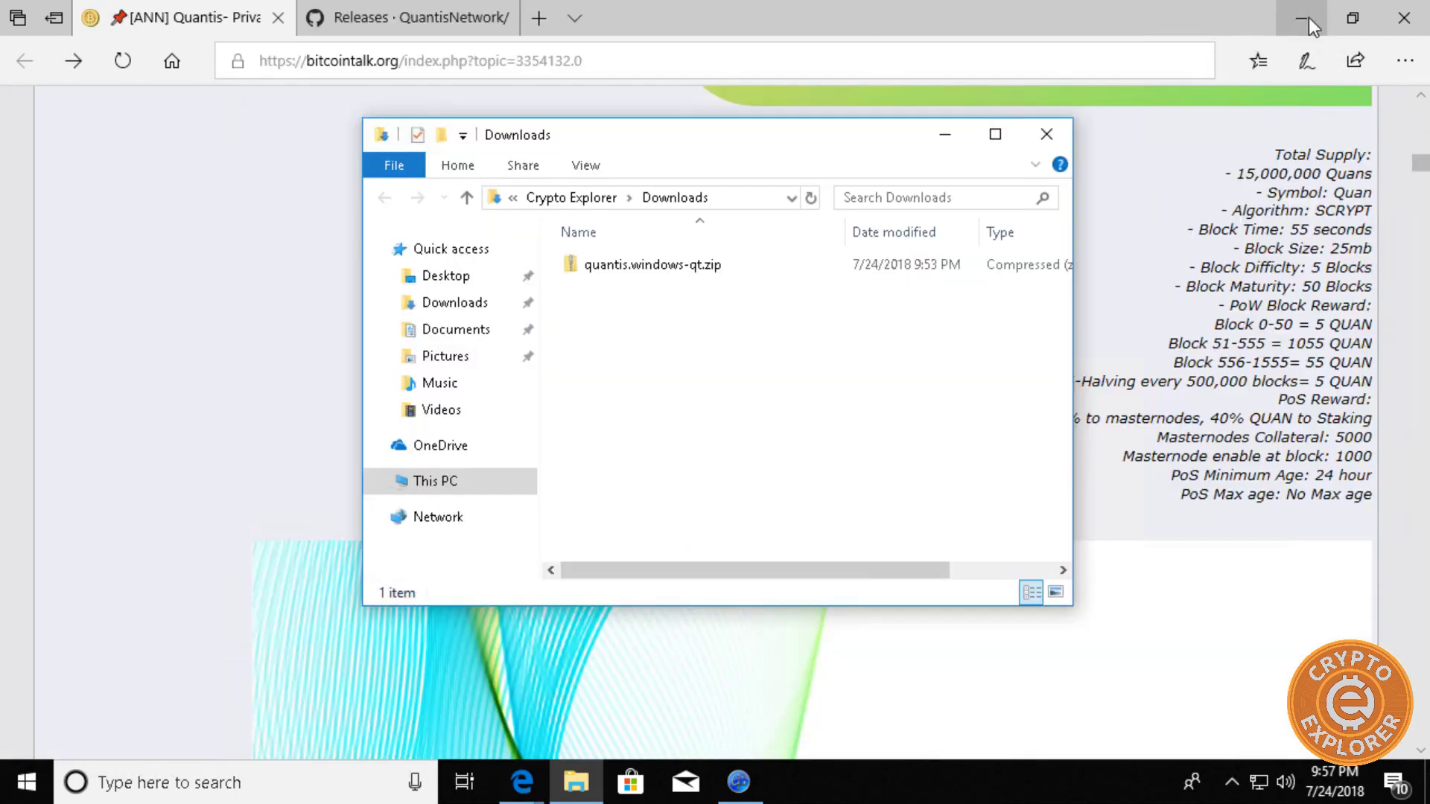
{"action": "left_click", "coordinate": [1309, 16]}
{"action": "left_click", "coordinate": [1306, 16]}
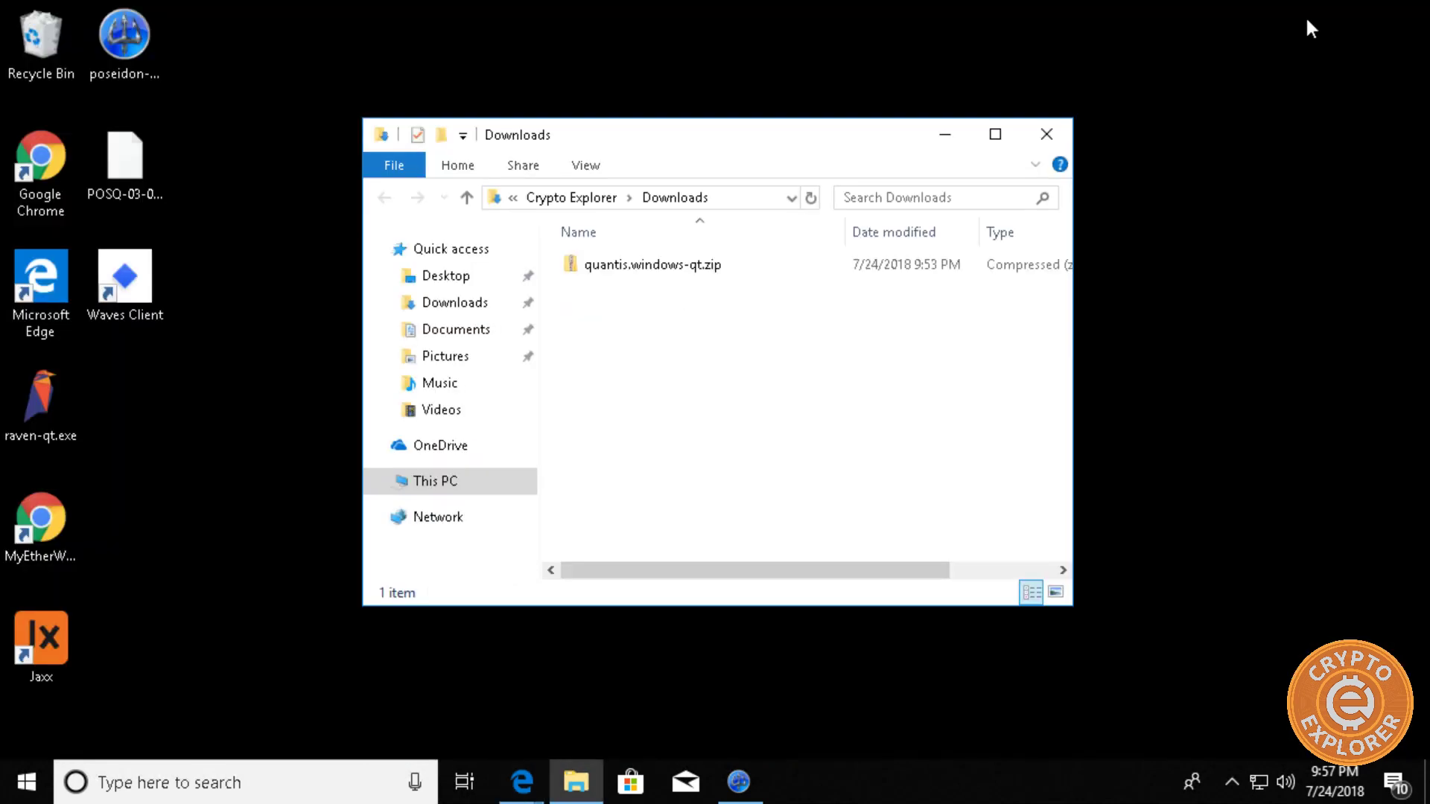
- Copy quantis-qt.exe from quantis.windows-qt.zip onto the desktop and close the folder window
{"action": "double_click", "coordinate": [655, 261]}
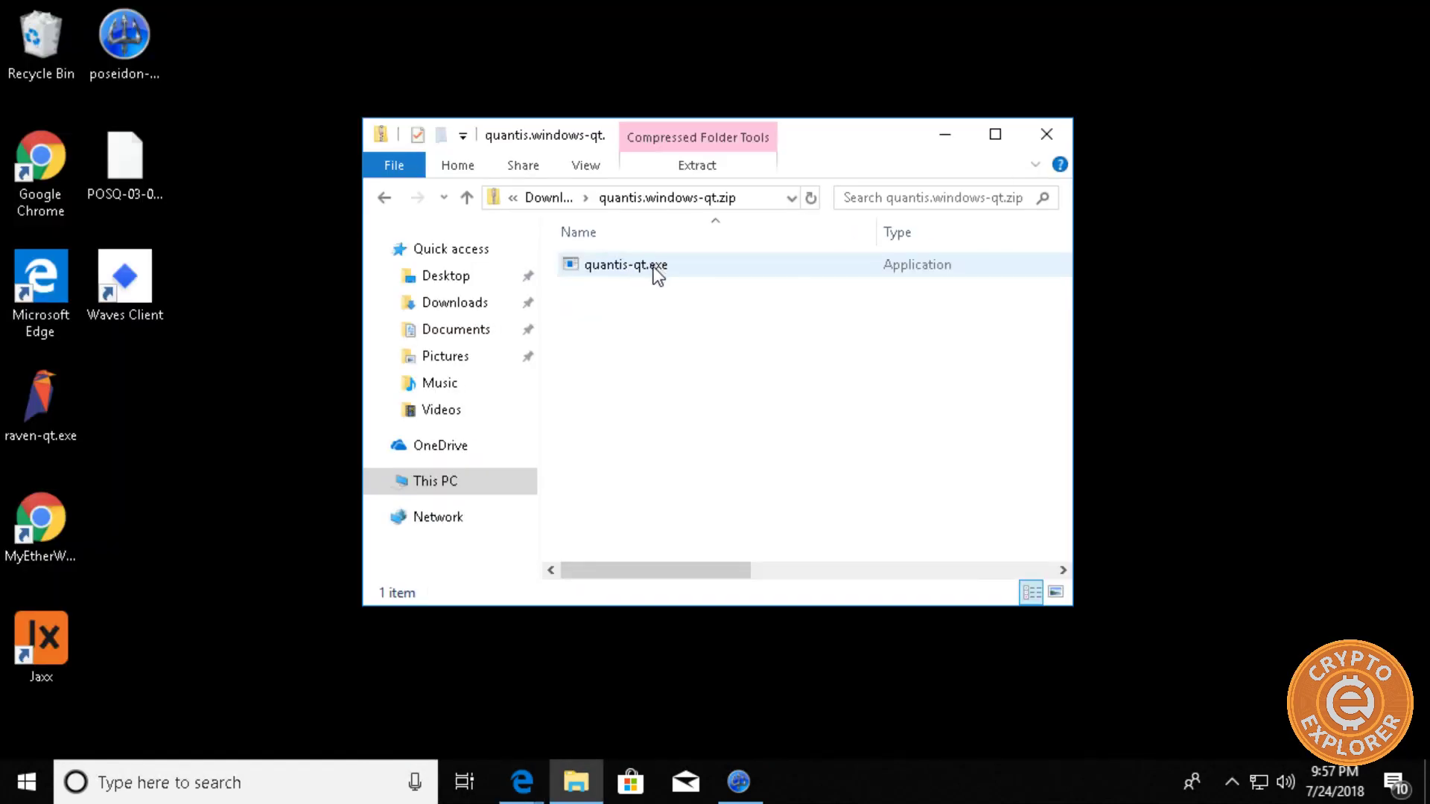
{"action": "left_click", "coordinate": [654, 267]}
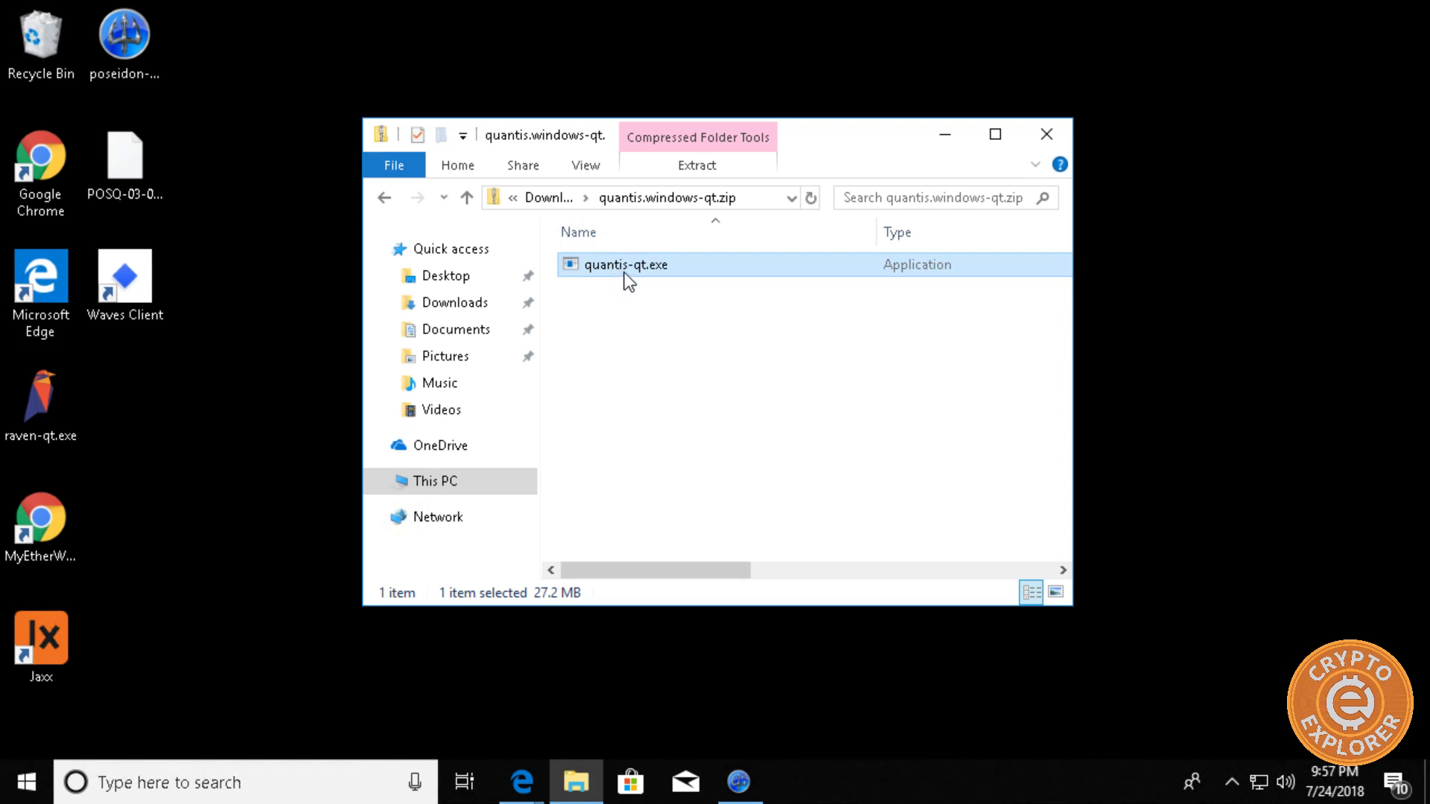
{"action": "left_click_drag", "start_coordinate": [627, 265], "coordinate": [161, 472]}
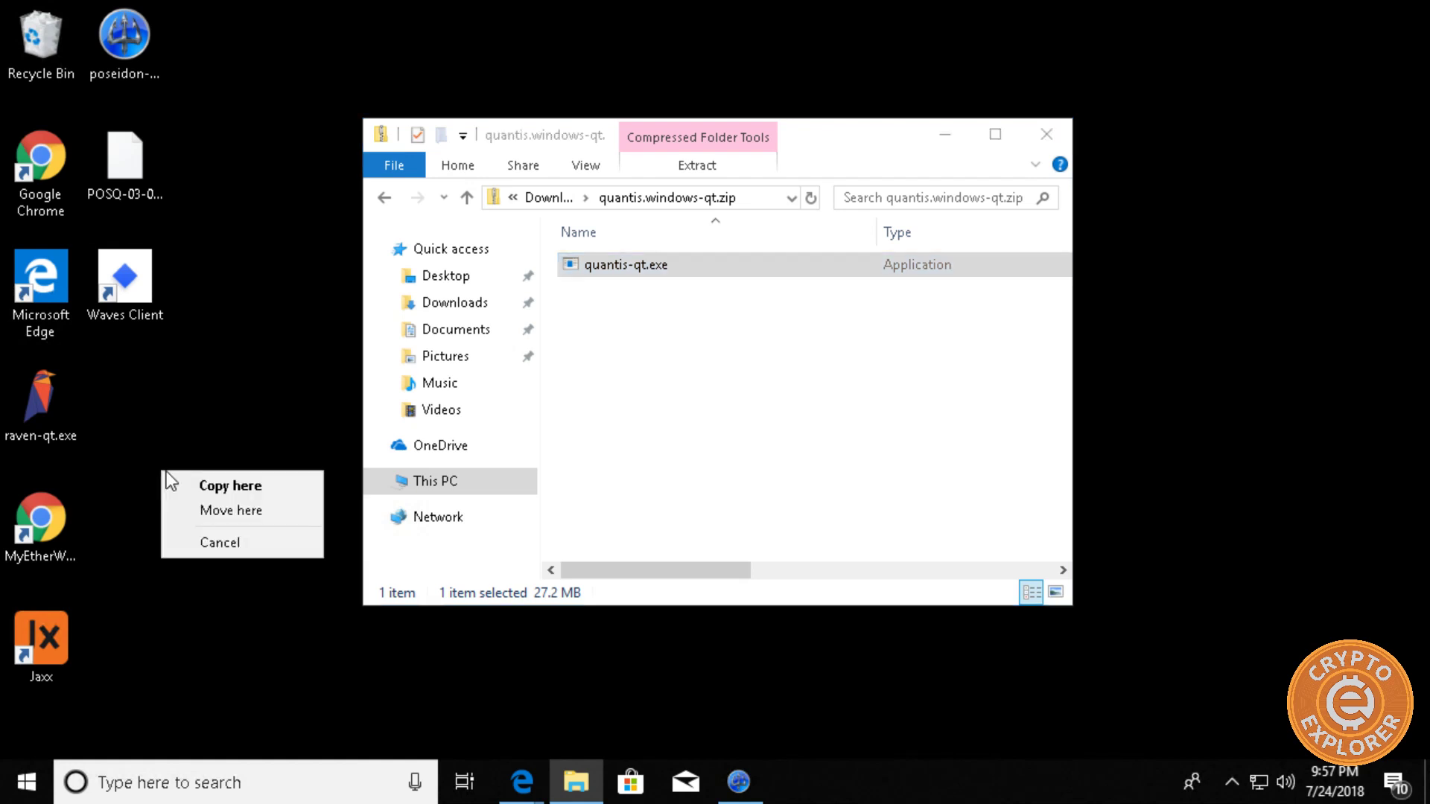
{"action": "left_click", "coordinate": [208, 487]}
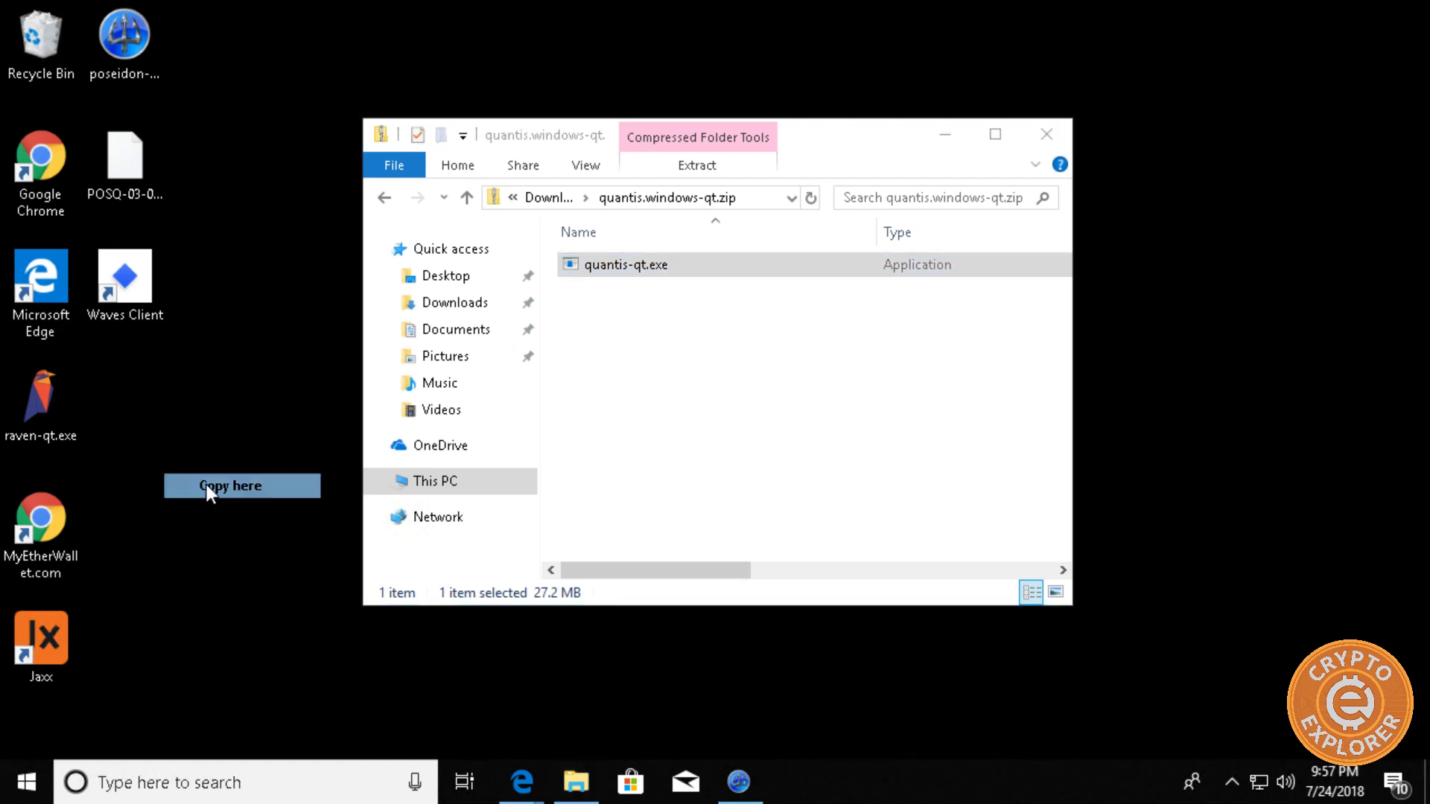
{"action": "left_click", "coordinate": [1044, 136]}
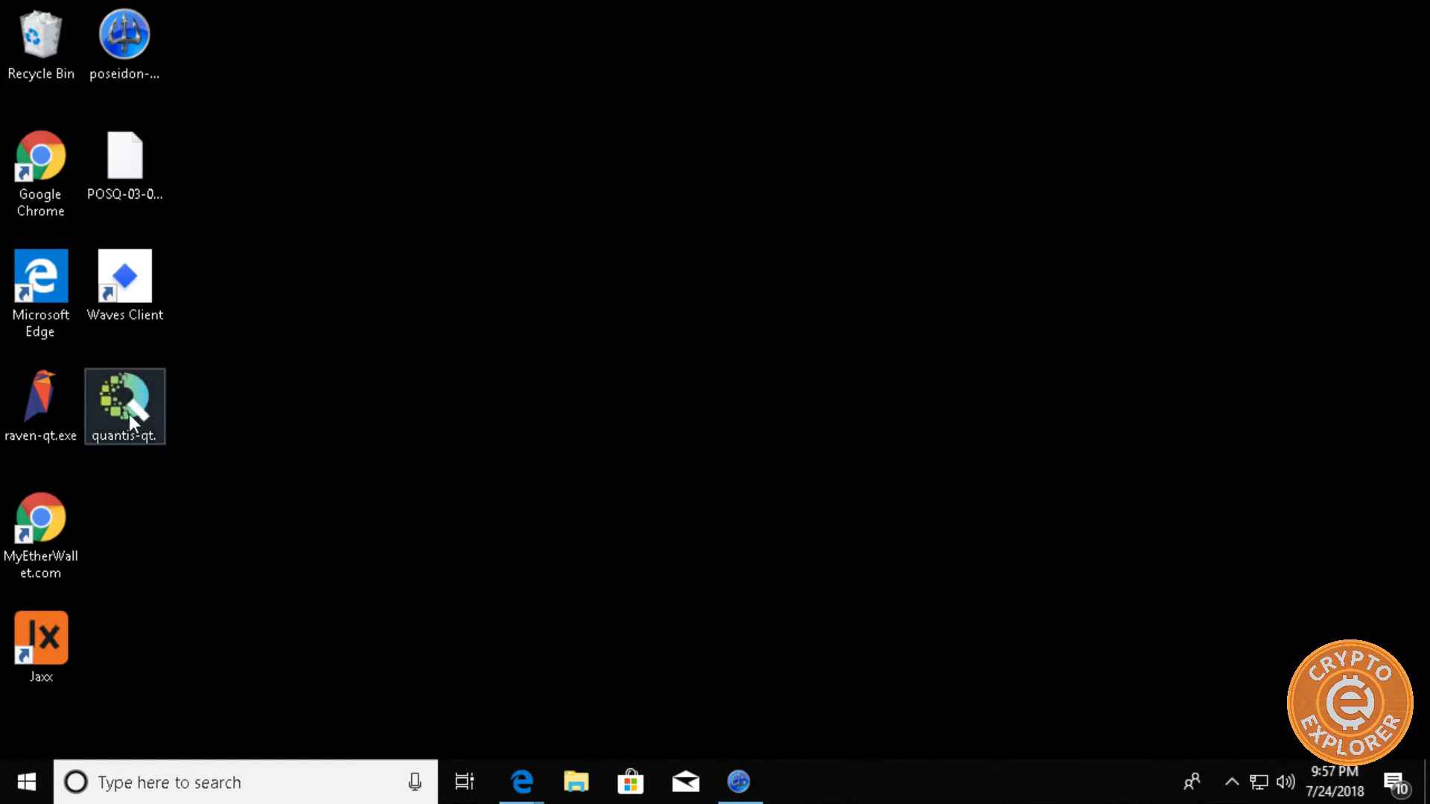
- Run quantis-qt.exe past the SmartScreen warning and allow it through the firewall
{"action": "mouse_move", "coordinate": [128, 415]}
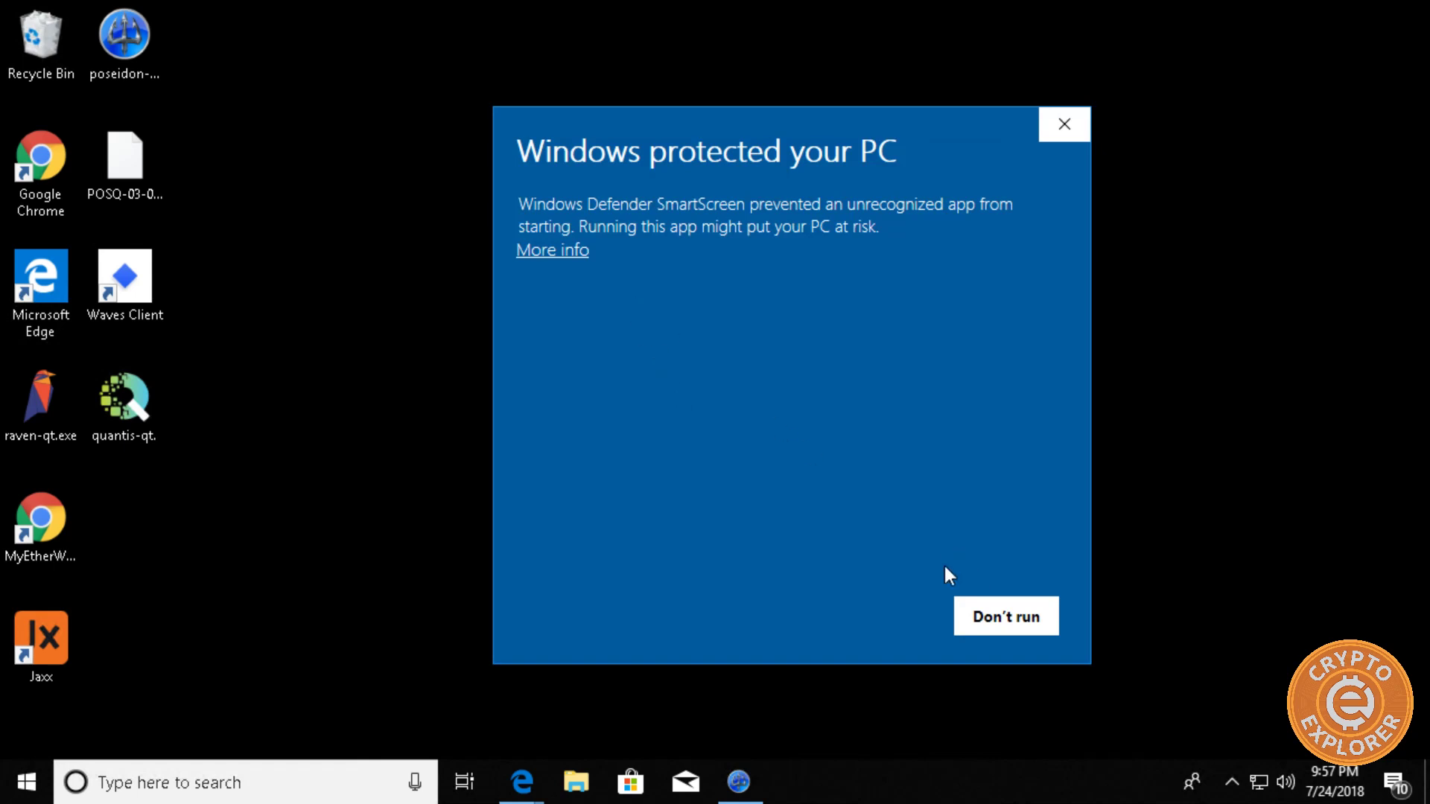
{"action": "left_click", "coordinate": [561, 254]}
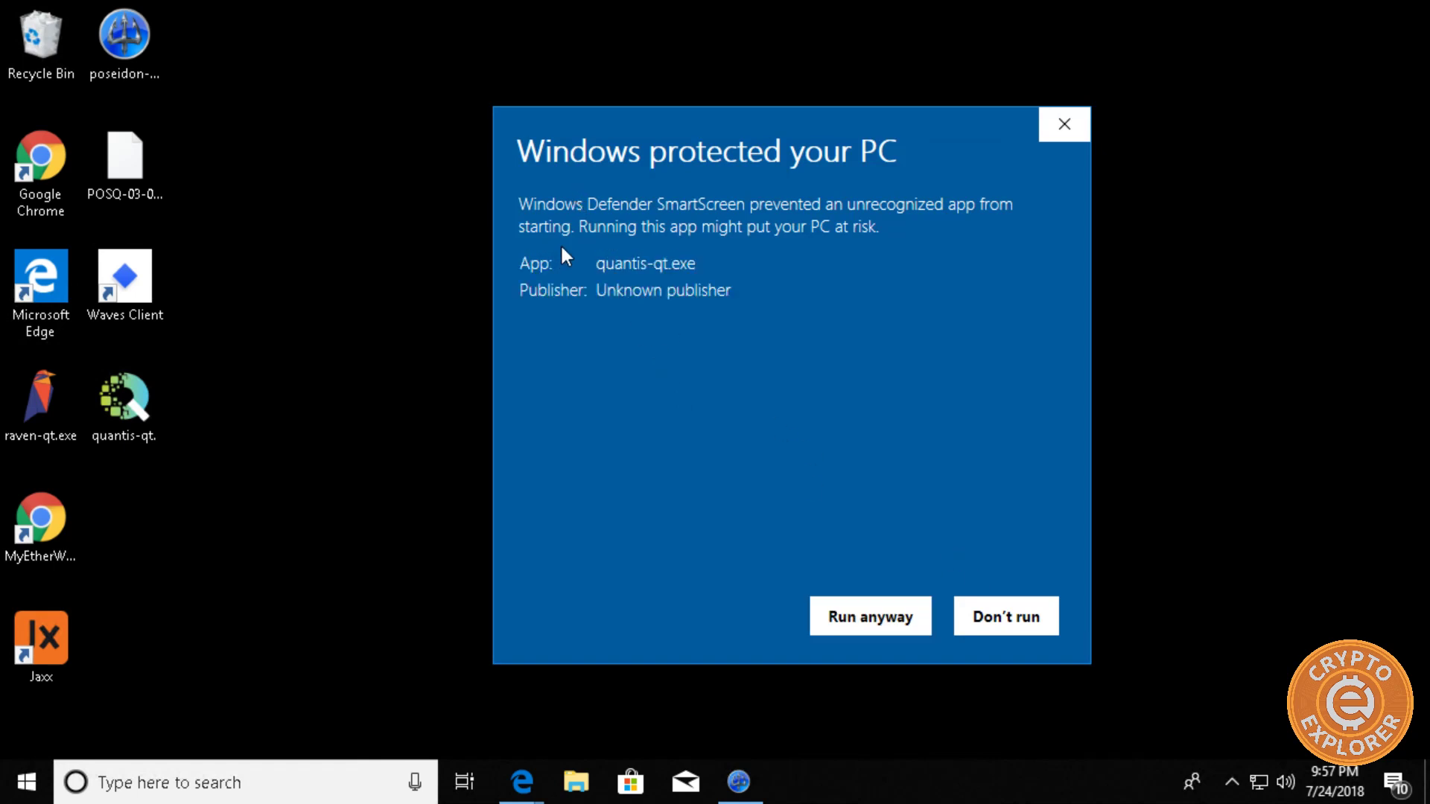
{"action": "left_click", "coordinate": [879, 618]}
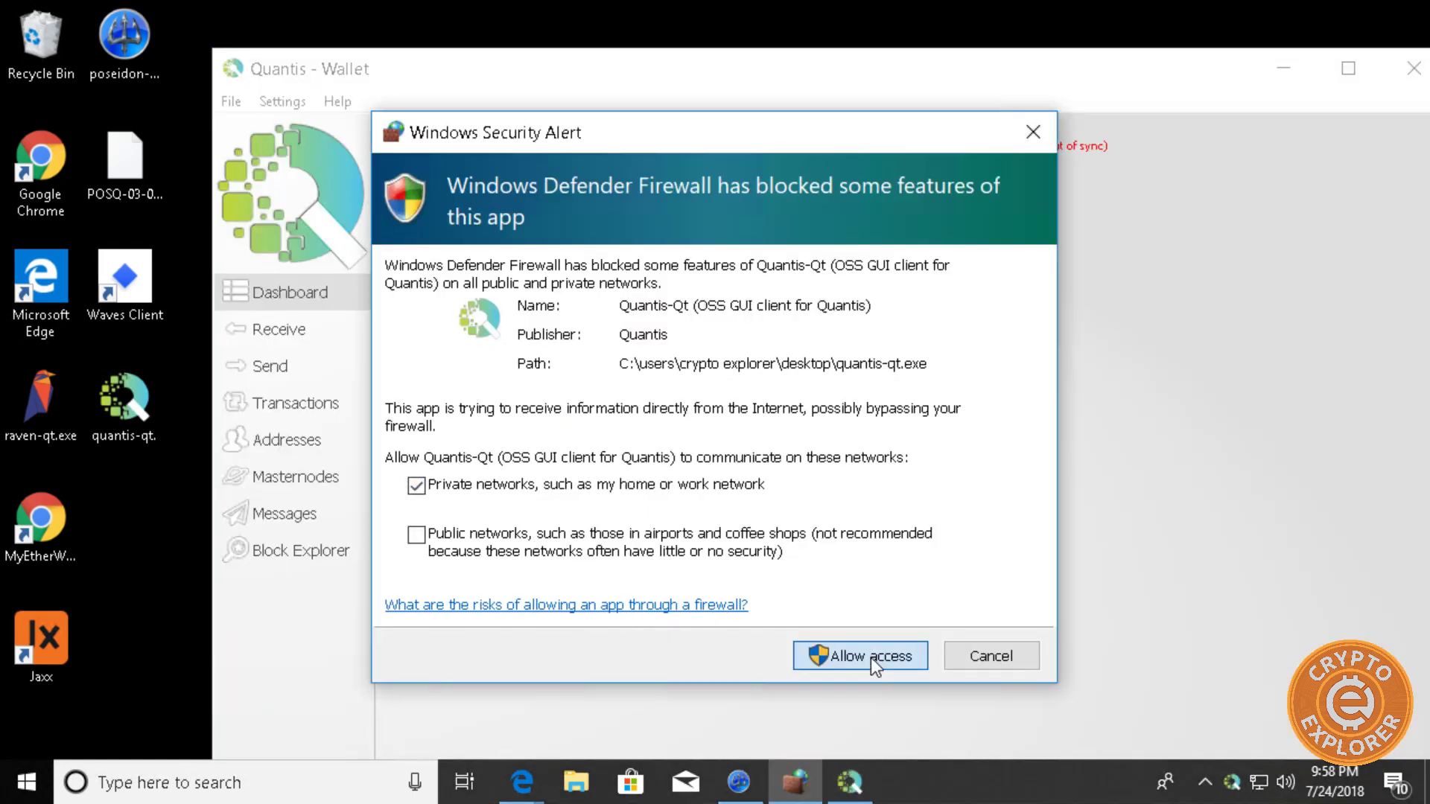
{"action": "left_click", "coordinate": [861, 660]}
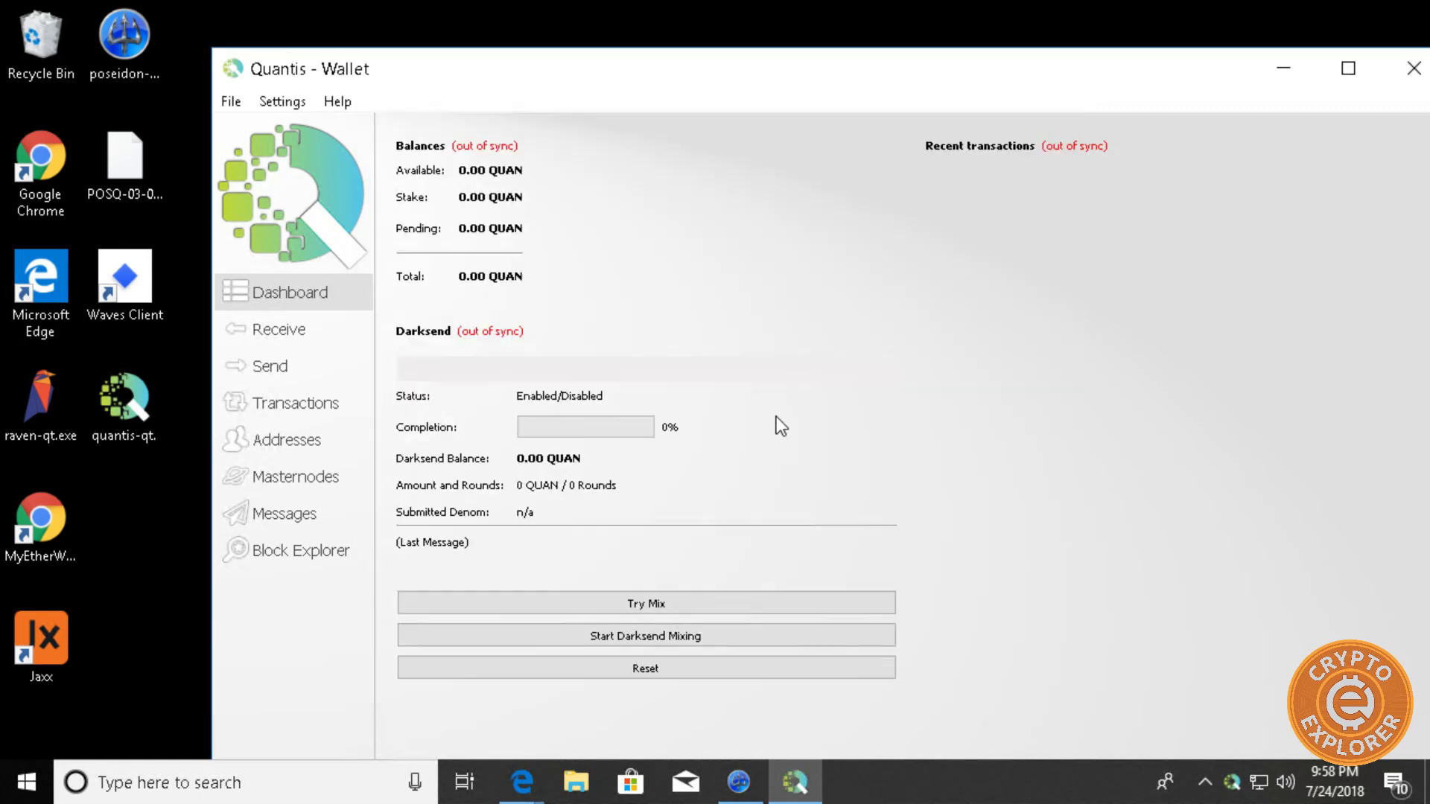
- Maximize the Quantis Wallet window and wait until the Dashboard is no longer out of sync
{"action": "left_click", "coordinate": [1348, 68]}
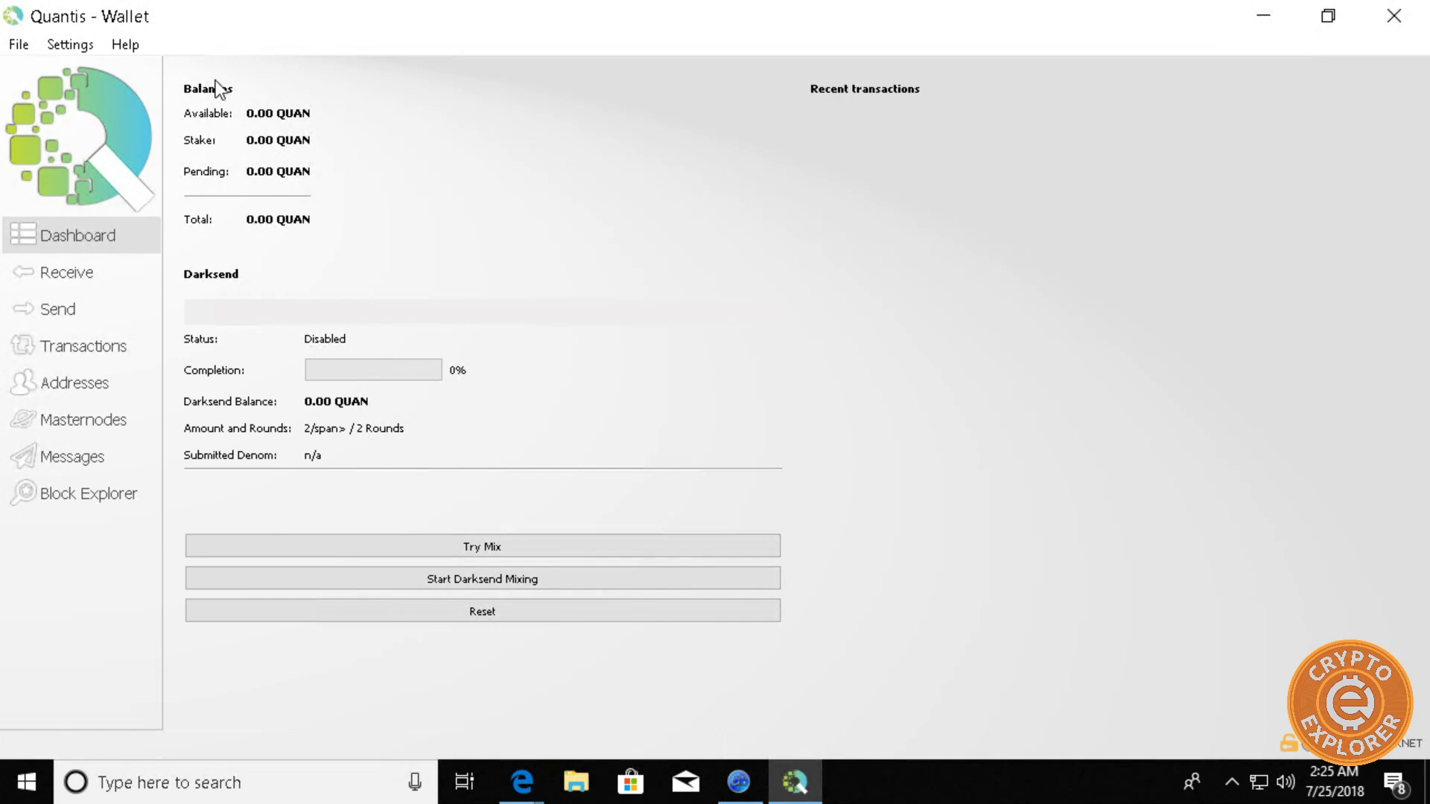
- Encrypt the wallet with a new passphrase entered twice, accepting the coin-loss warning and closing notice
{"action": "left_click", "coordinate": [70, 45]}
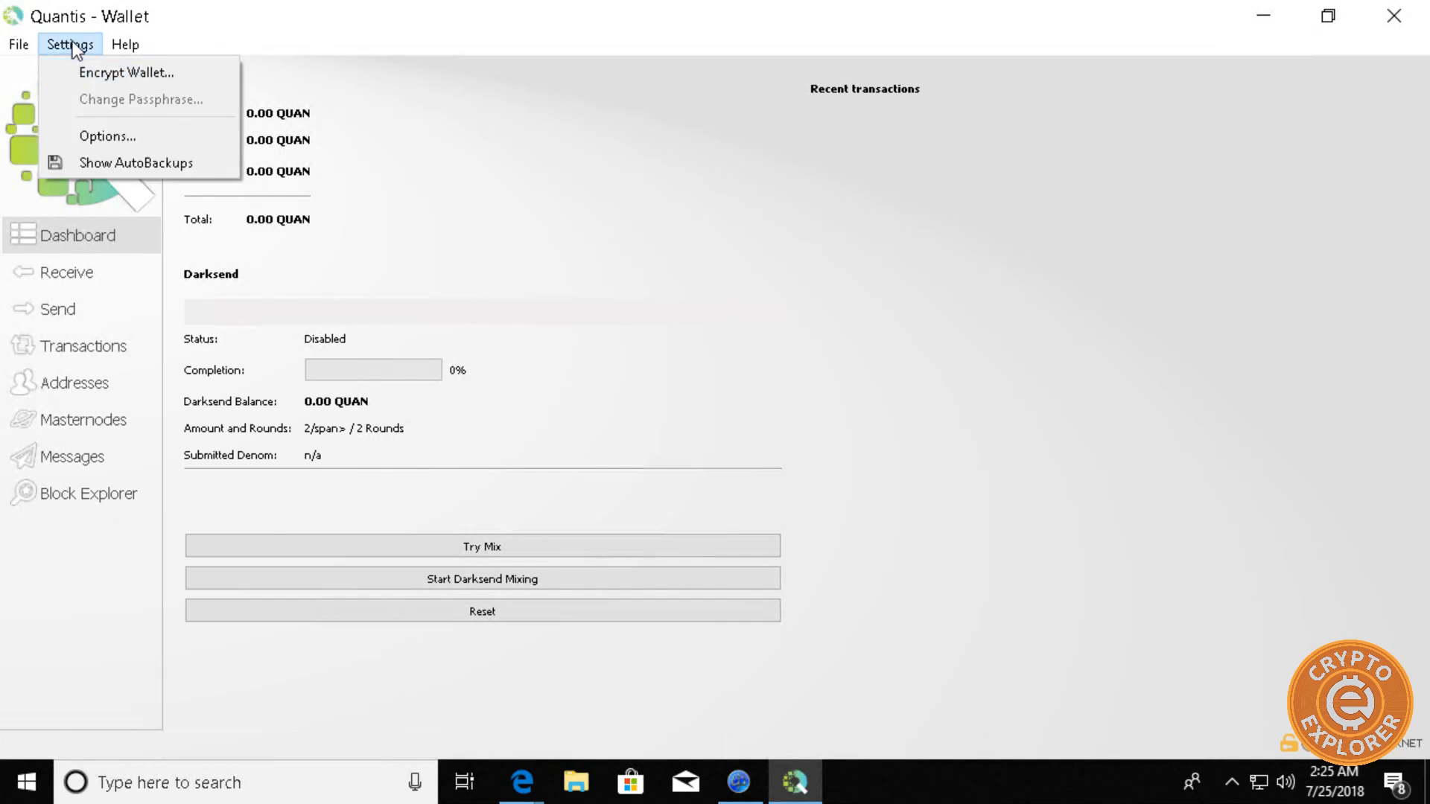
{"action": "left_click", "coordinate": [93, 79]}
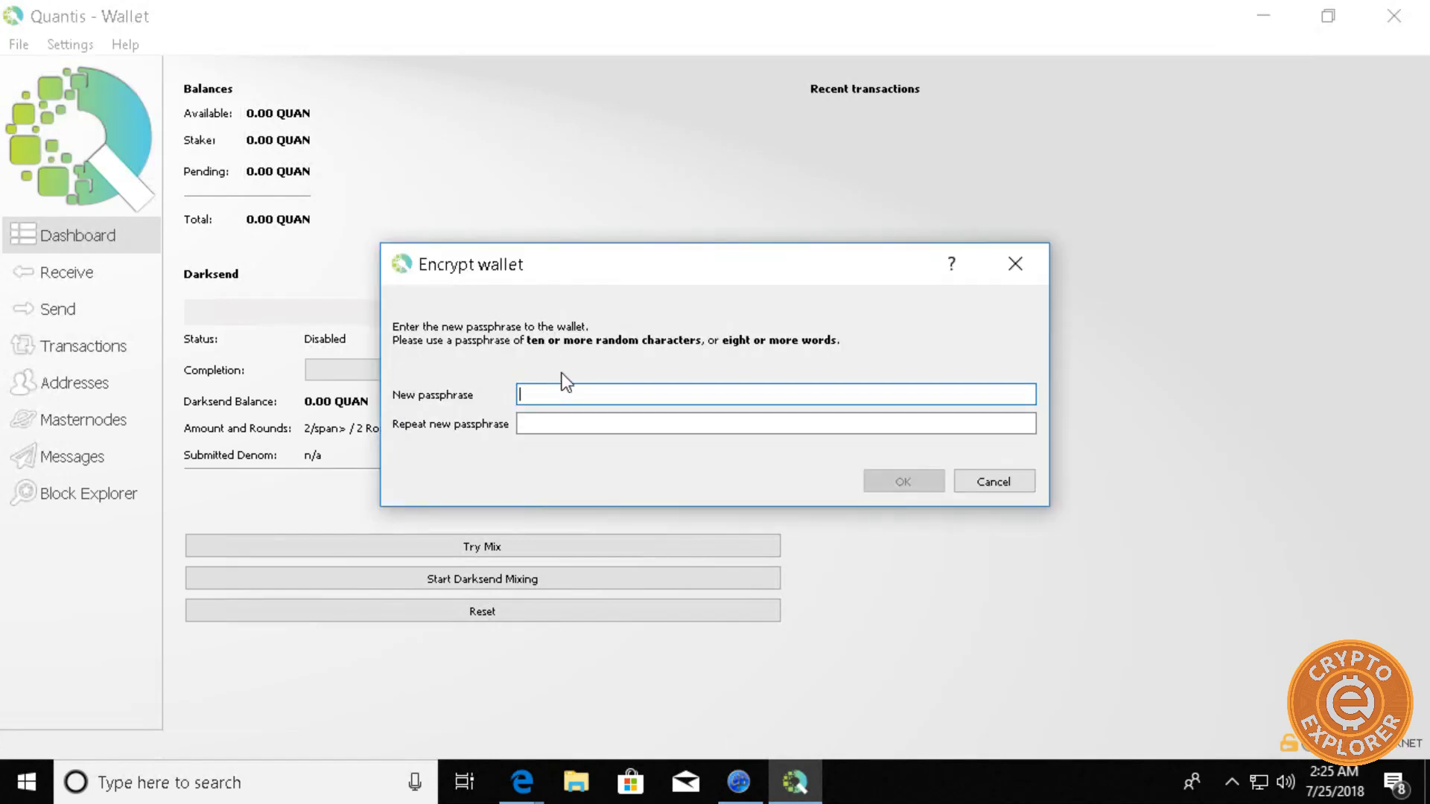
{"action": "type", "text": "••••••••••••"}
{"action": "key", "text": "Tab"}
{"action": "type", "text": "•••••••"}
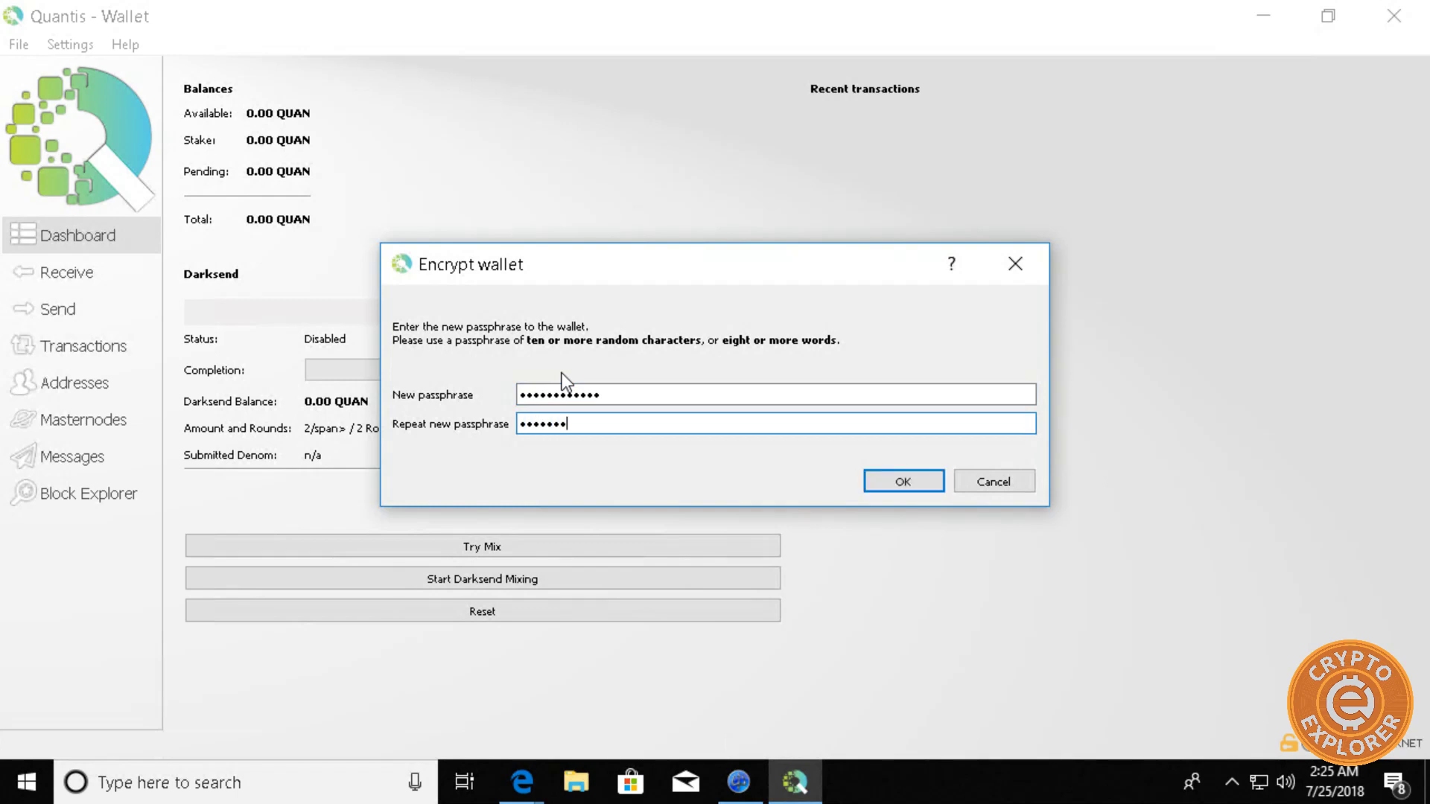
{"action": "type", "text": "•••••"}
{"action": "left_click", "coordinate": [898, 475]}
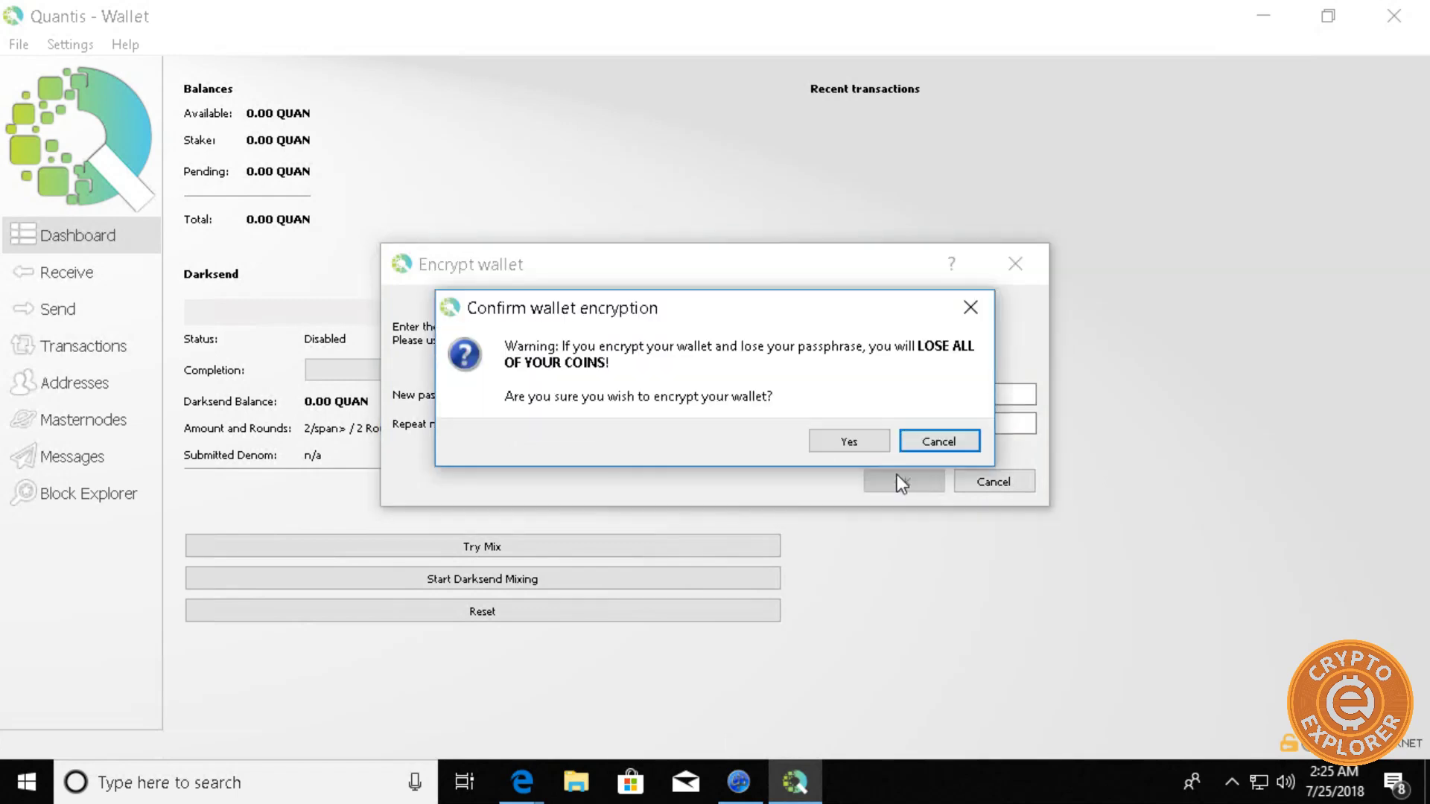
{"action": "left_click", "coordinate": [821, 441]}
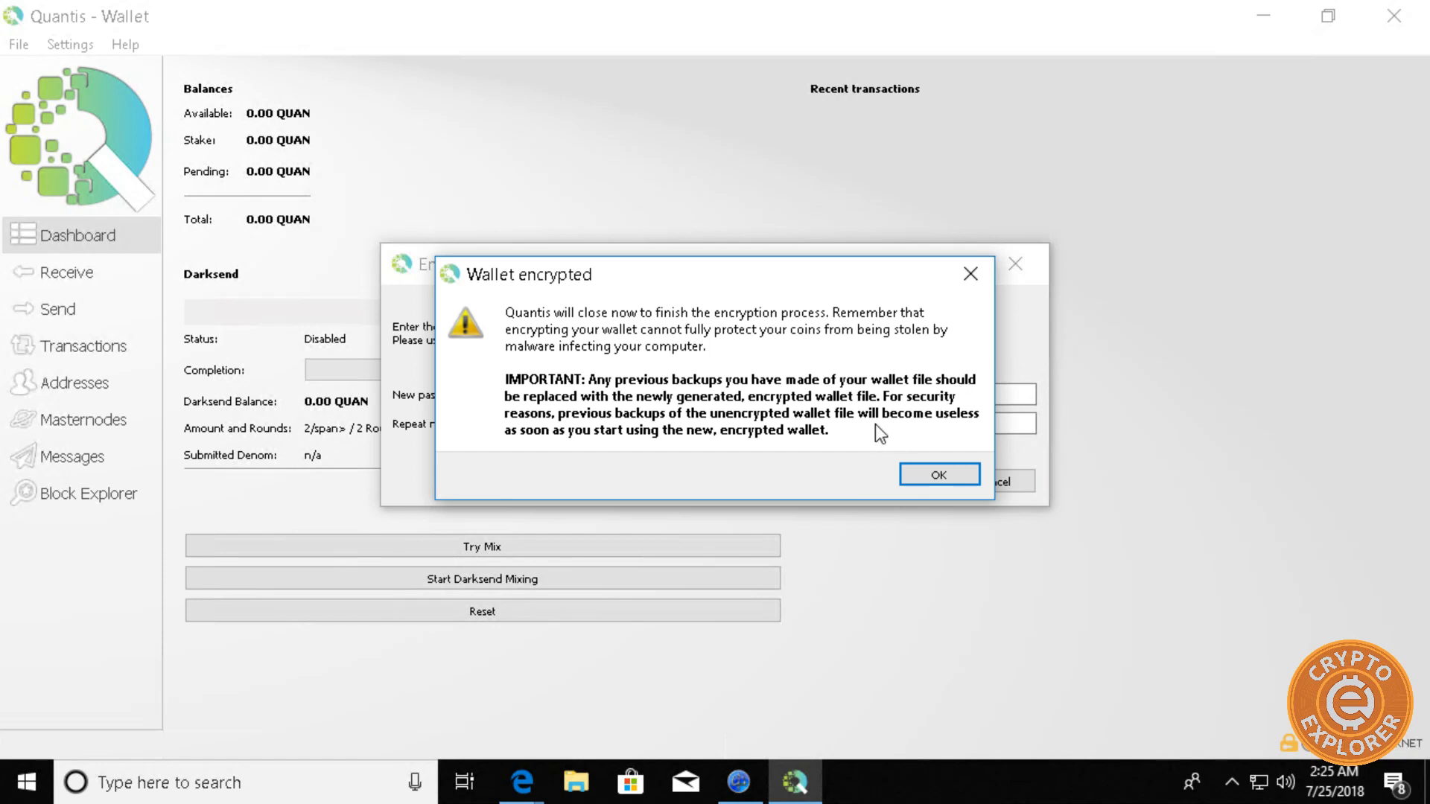
{"action": "left_click", "coordinate": [924, 474]}
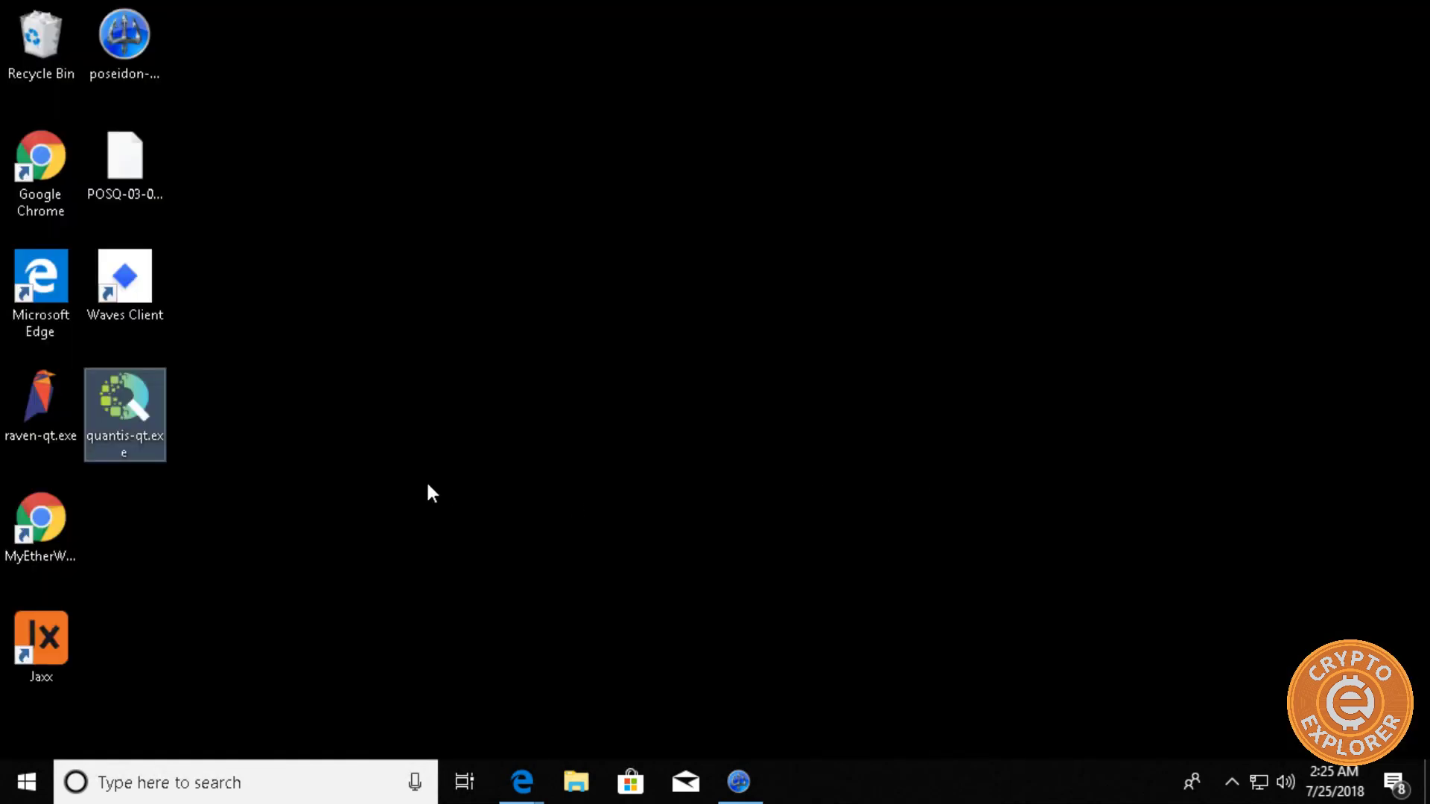
- Relaunch quantis-qt.exe from the desktop and maximize the wallet window
{"action": "double_click", "coordinate": [111, 404]}
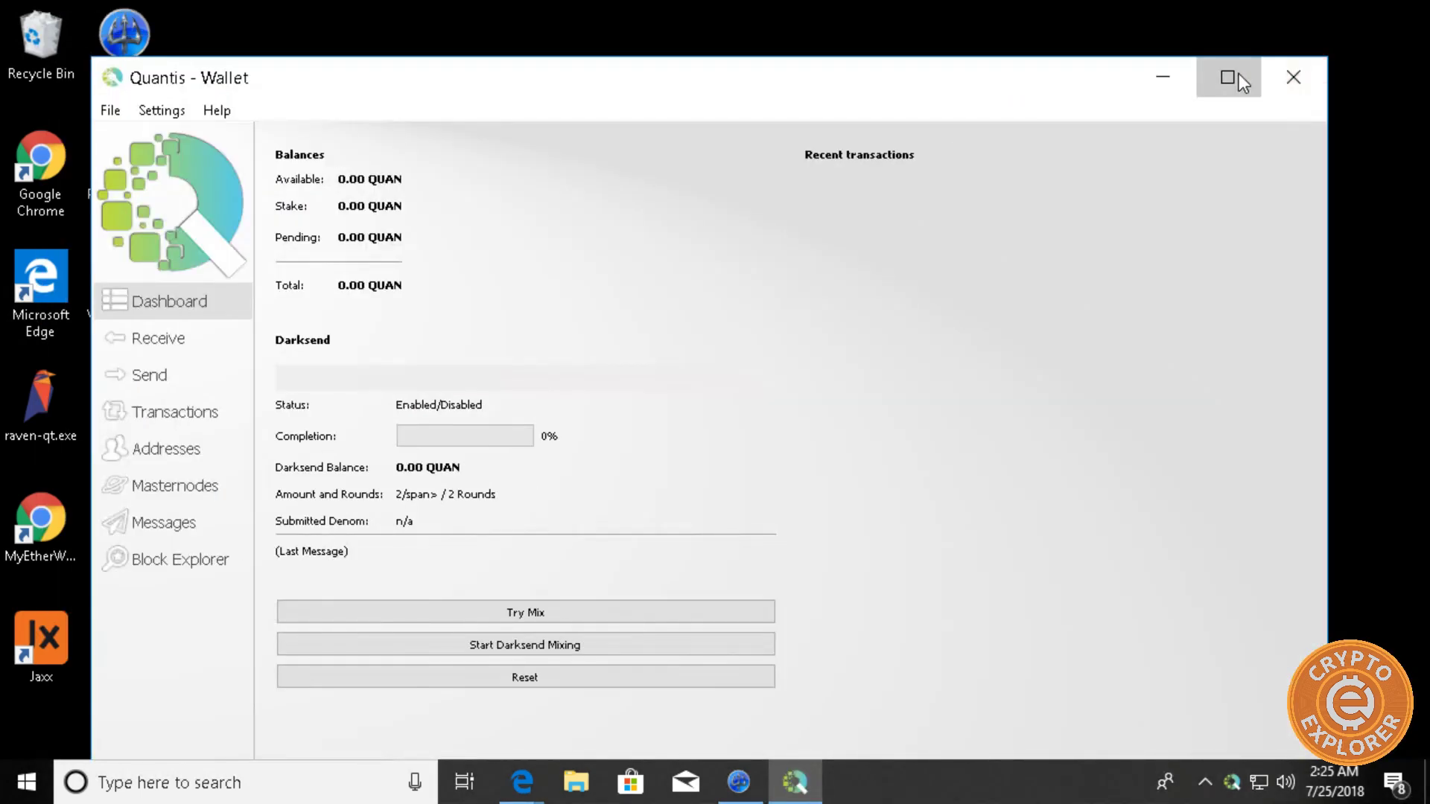
{"action": "left_click", "coordinate": [1239, 79]}
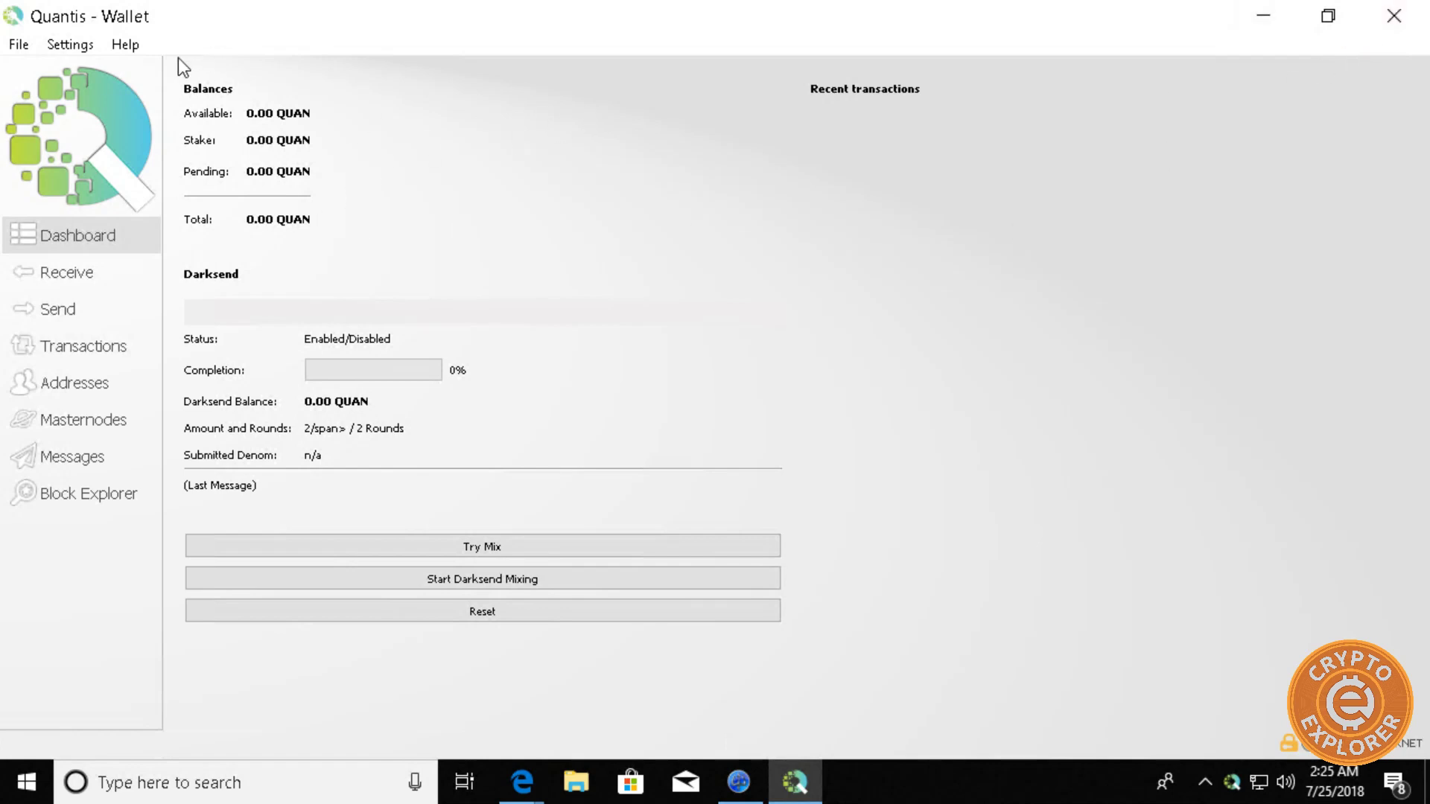
{"action": "left_click", "coordinate": [70, 41]}
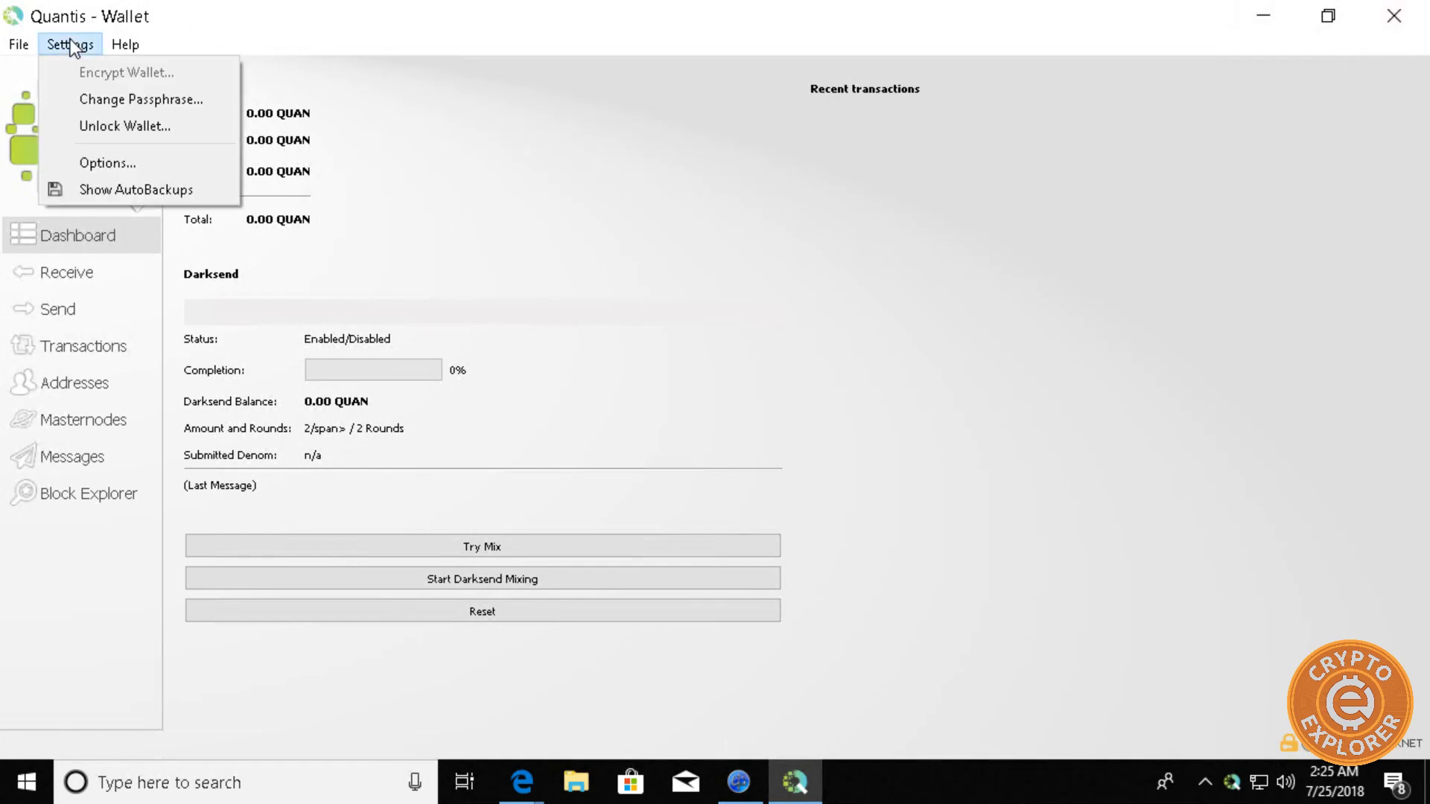
- Unlock the wallet for staking only by entering its passphrase
{"action": "left_click", "coordinate": [143, 127]}
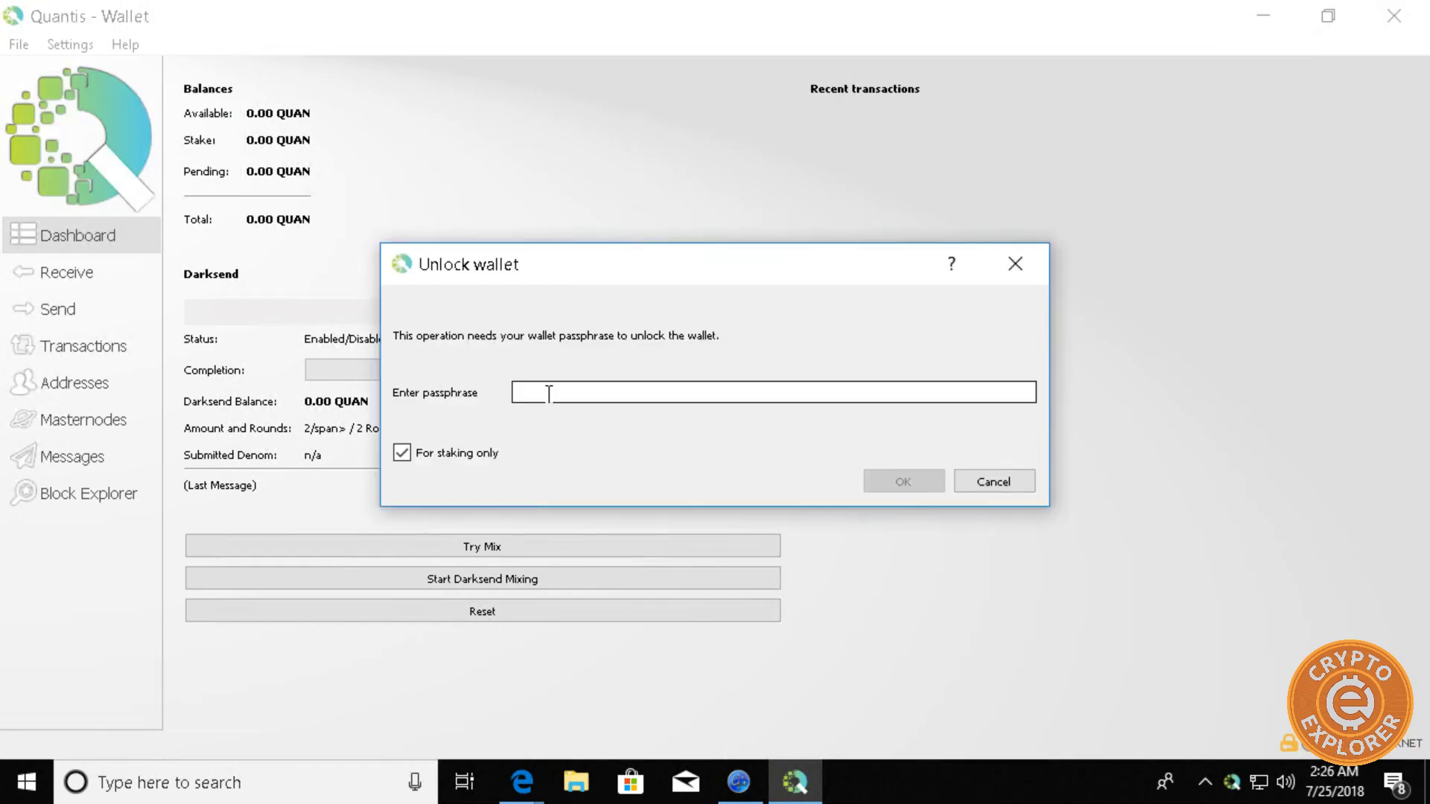
{"action": "type", "text": "•••••••••"}
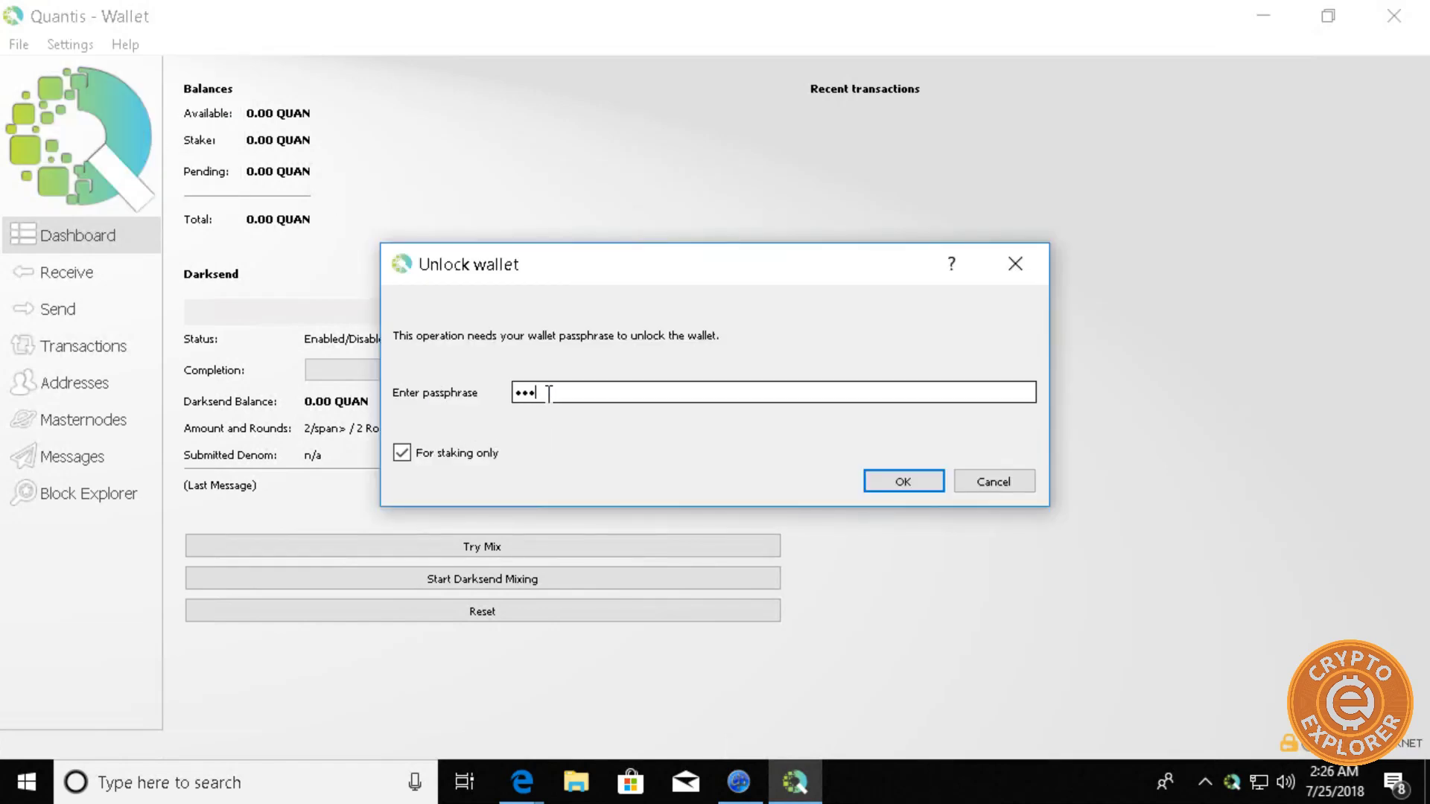
{"action": "type", "text": "•••"}
{"action": "key", "text": "Return"}
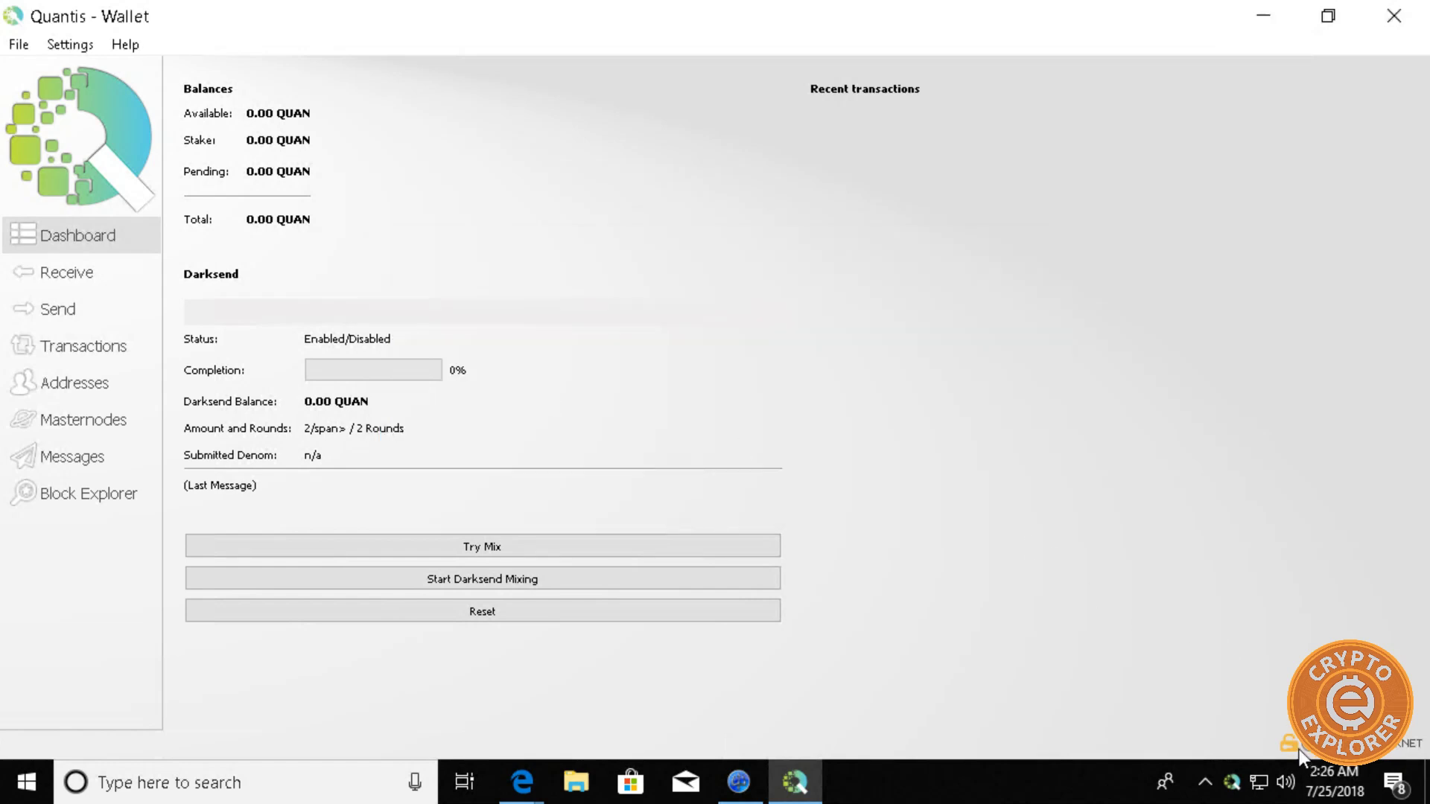
{"action": "mouse_move", "coordinate": [1286, 750]}
{"action": "left_click", "coordinate": [29, 47]}
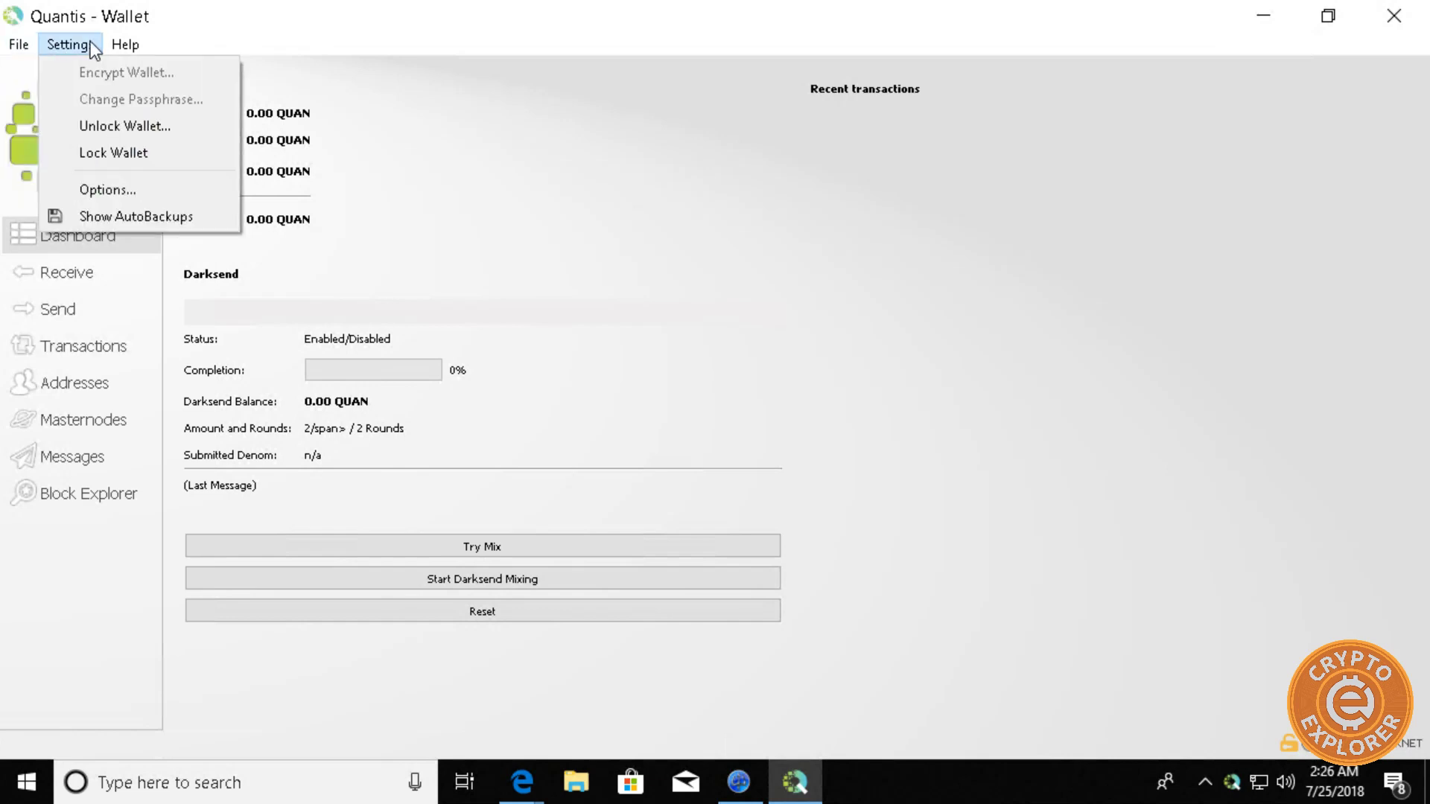
- Save a wallet backup file named QuantisBackup in the Desktop folder
{"action": "mouse_move", "coordinate": [19, 46]}
{"action": "key", "text": "Escape"}
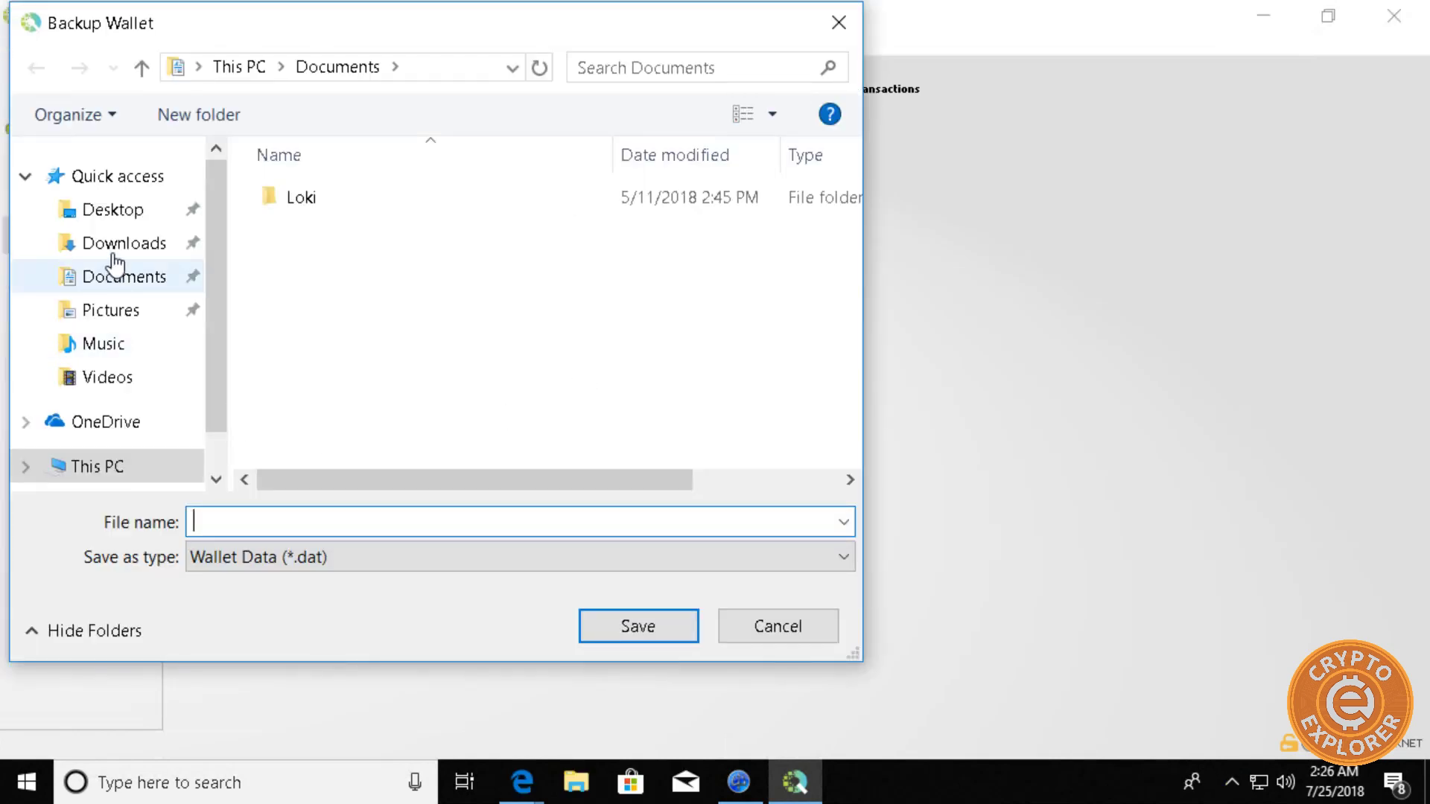
{"action": "left_click", "coordinate": [128, 211]}
{"action": "left_click", "coordinate": [286, 530]}
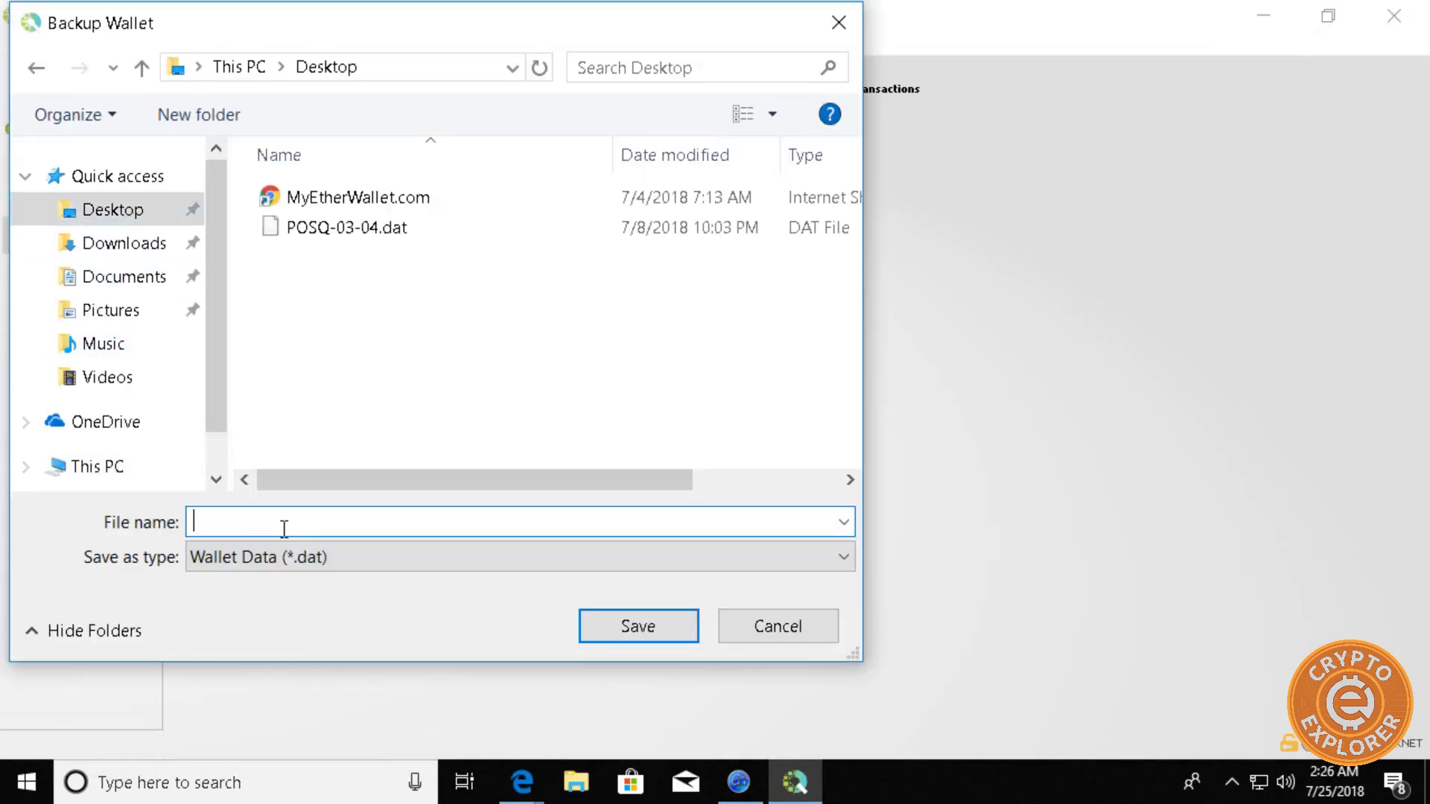
{"action": "type", "text": "Qua"}
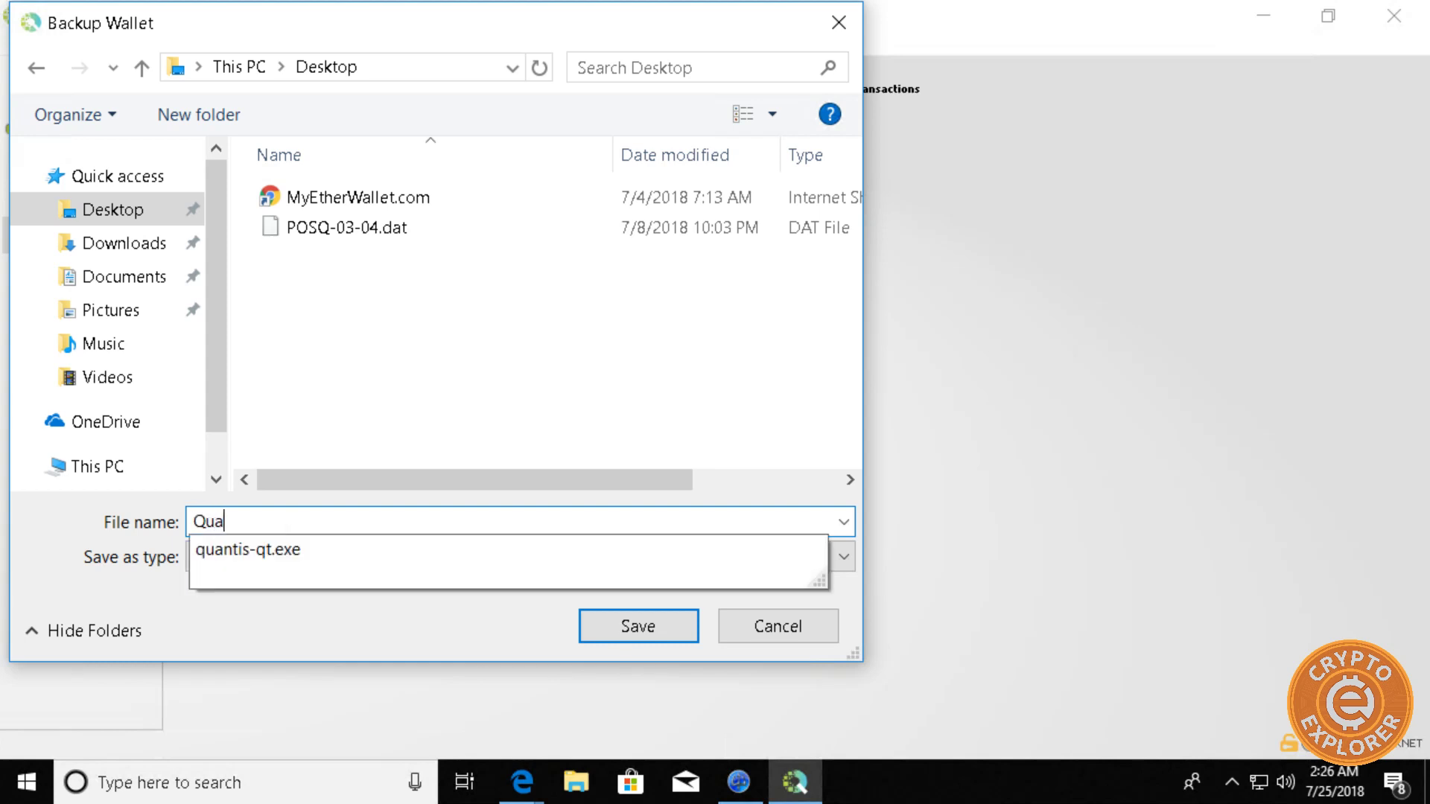
{"action": "type", "text": "ntisBackup"}
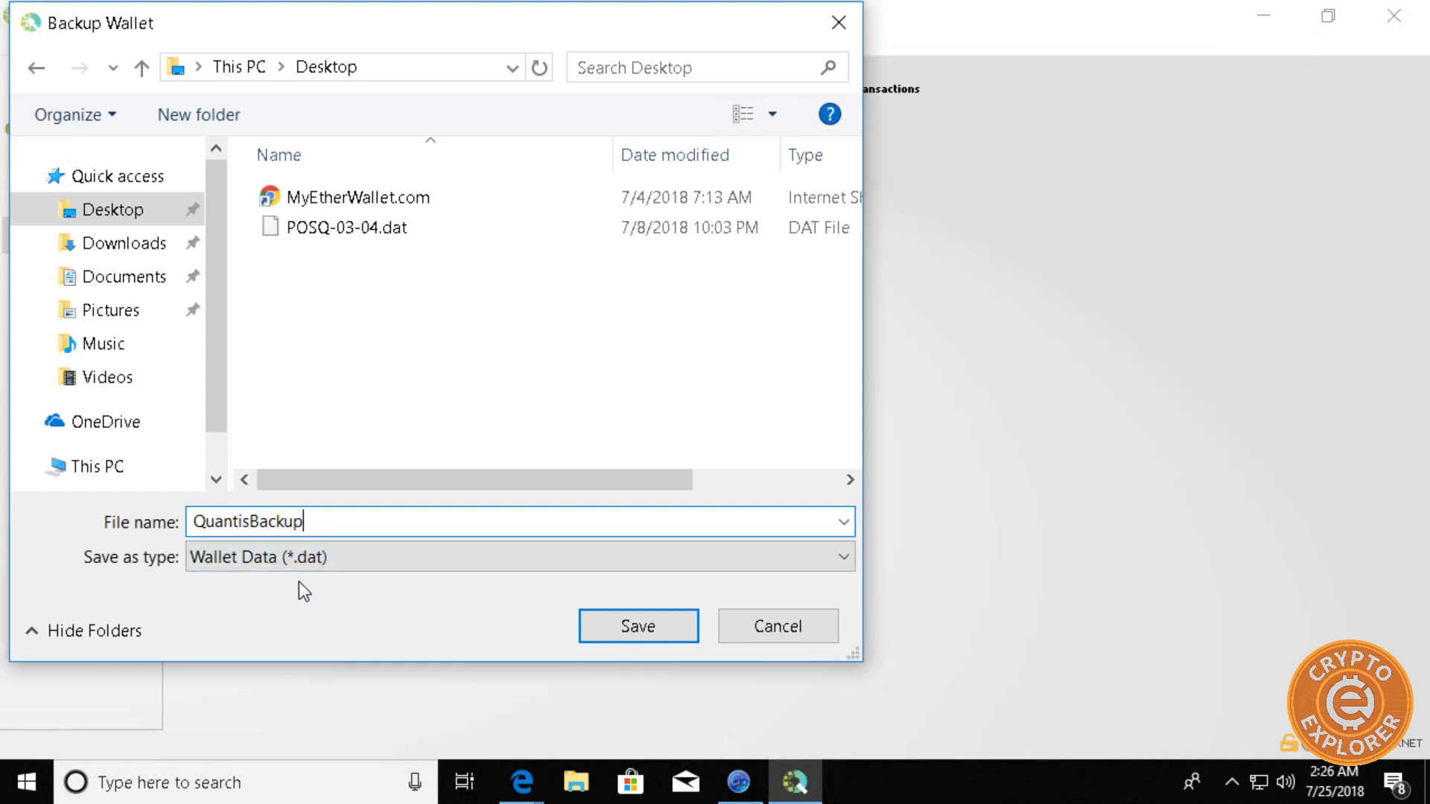
{"action": "left_click", "coordinate": [615, 636]}
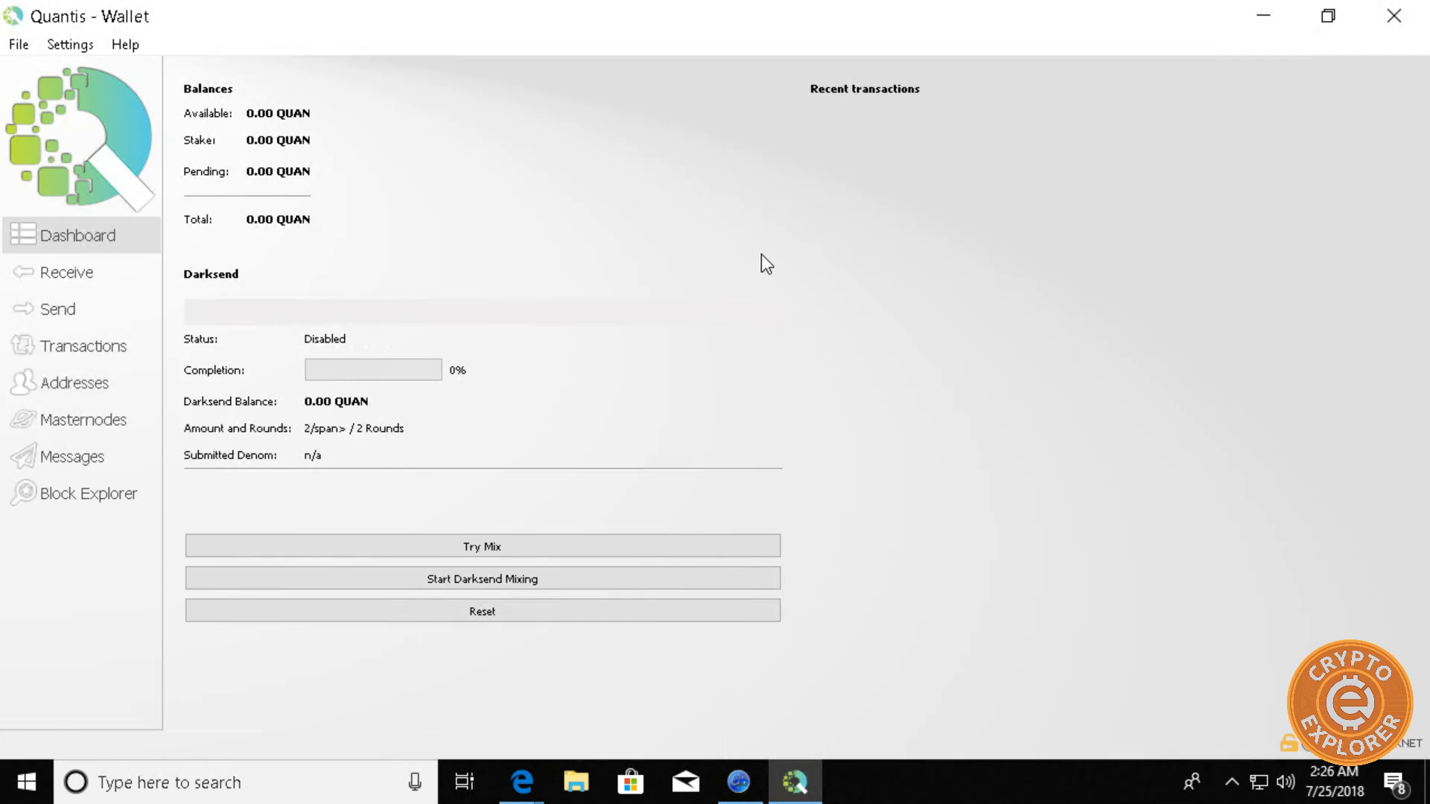
- On the Receive page, copy the wallet's receiving address with Copy Address
{"action": "left_click", "coordinate": [109, 274]}
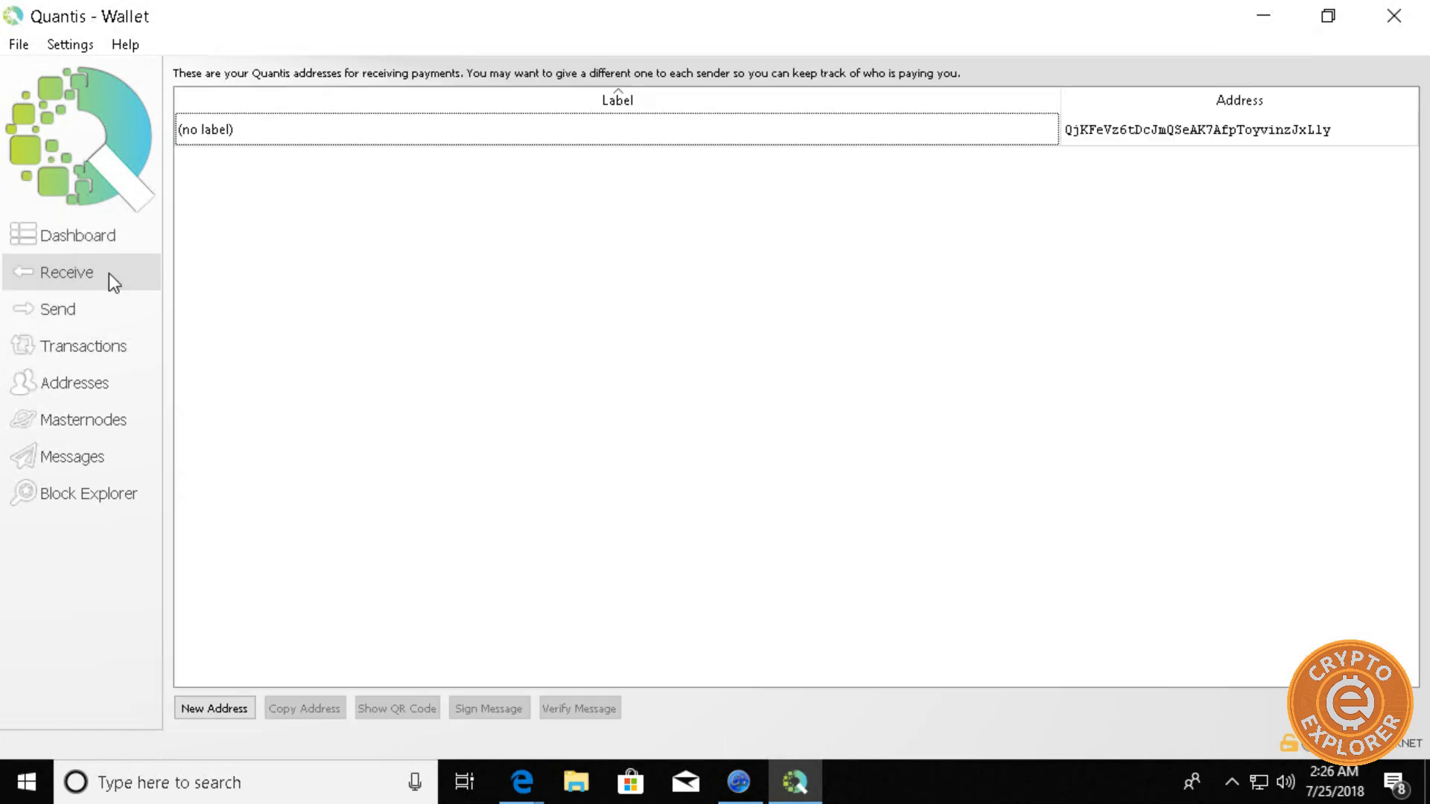
{"action": "left_click", "coordinate": [1151, 139]}
{"action": "right_click", "coordinate": [1151, 139]}
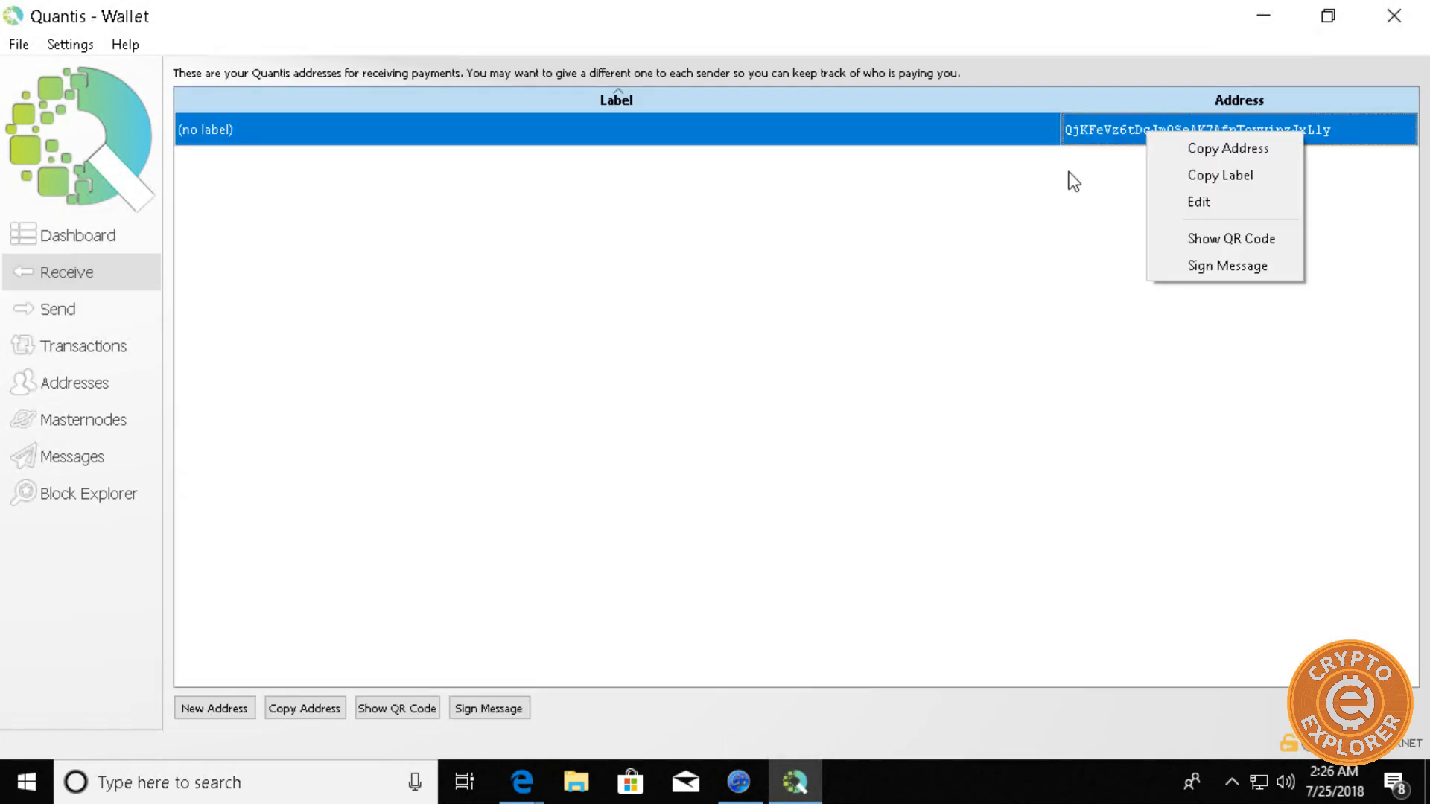
{"action": "left_click", "coordinate": [1114, 147]}
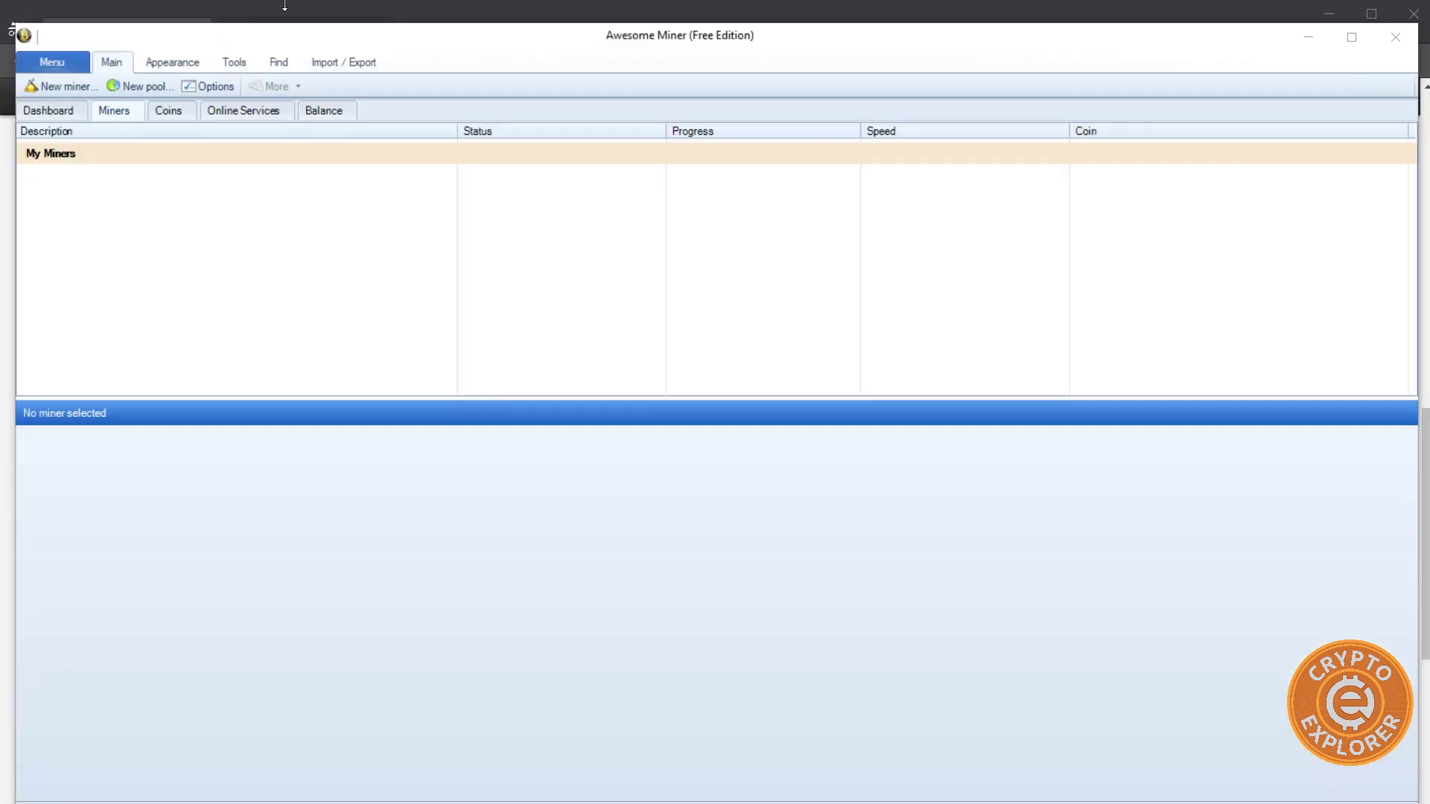
- In Chrome, close the old hive pool wallet tab and download the Awesome Miner Installer
{"action": "mouse_move", "coordinate": [391, 37]}
{"action": "left_mouse_down"}
{"action": "mouse_move", "coordinate": [401, 53]}
{"action": "mouse_move", "coordinate": [398, 36]}
{"action": "left_mouse_up"}
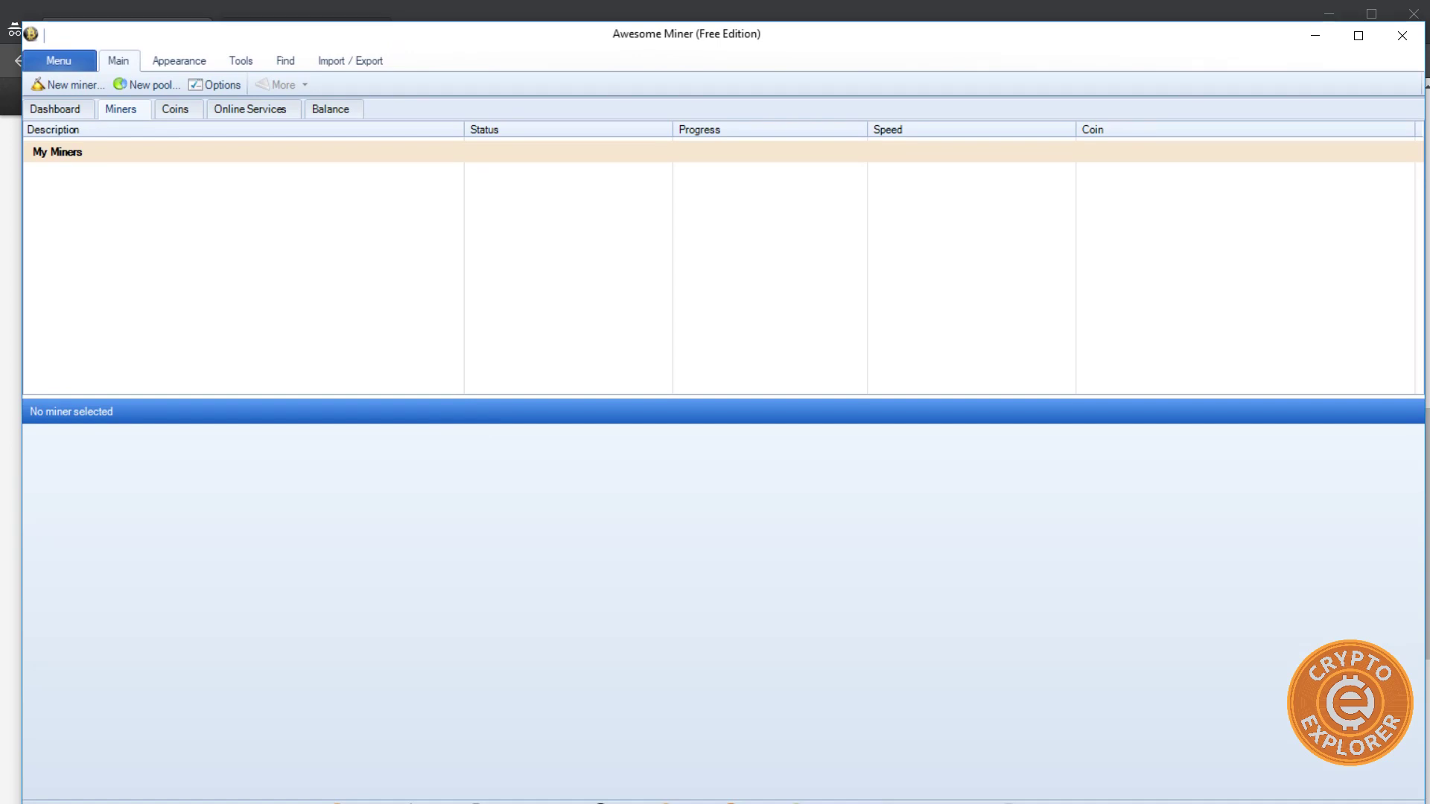
{"action": "left_click", "coordinate": [145, 17]}
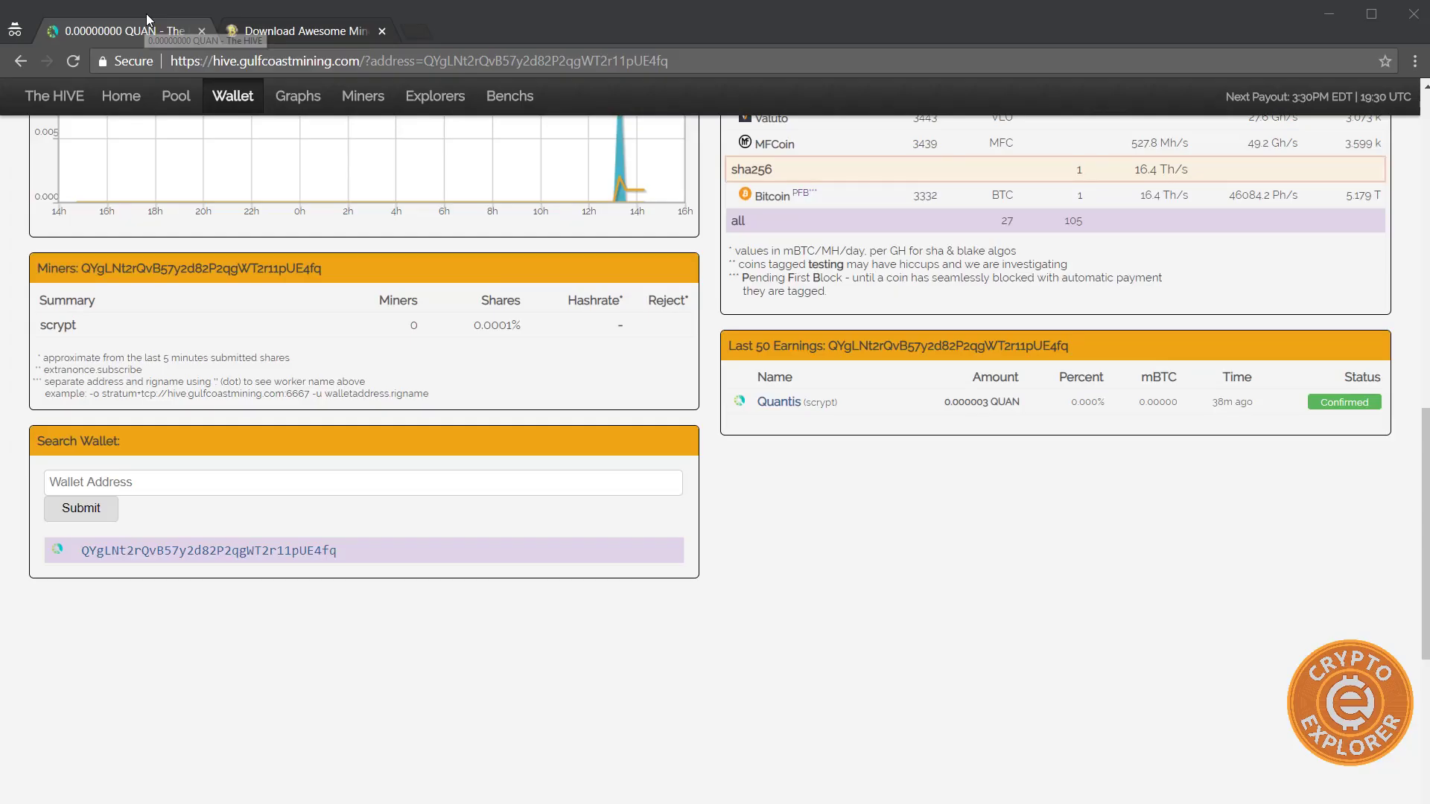
{"action": "left_click", "coordinate": [200, 30]}
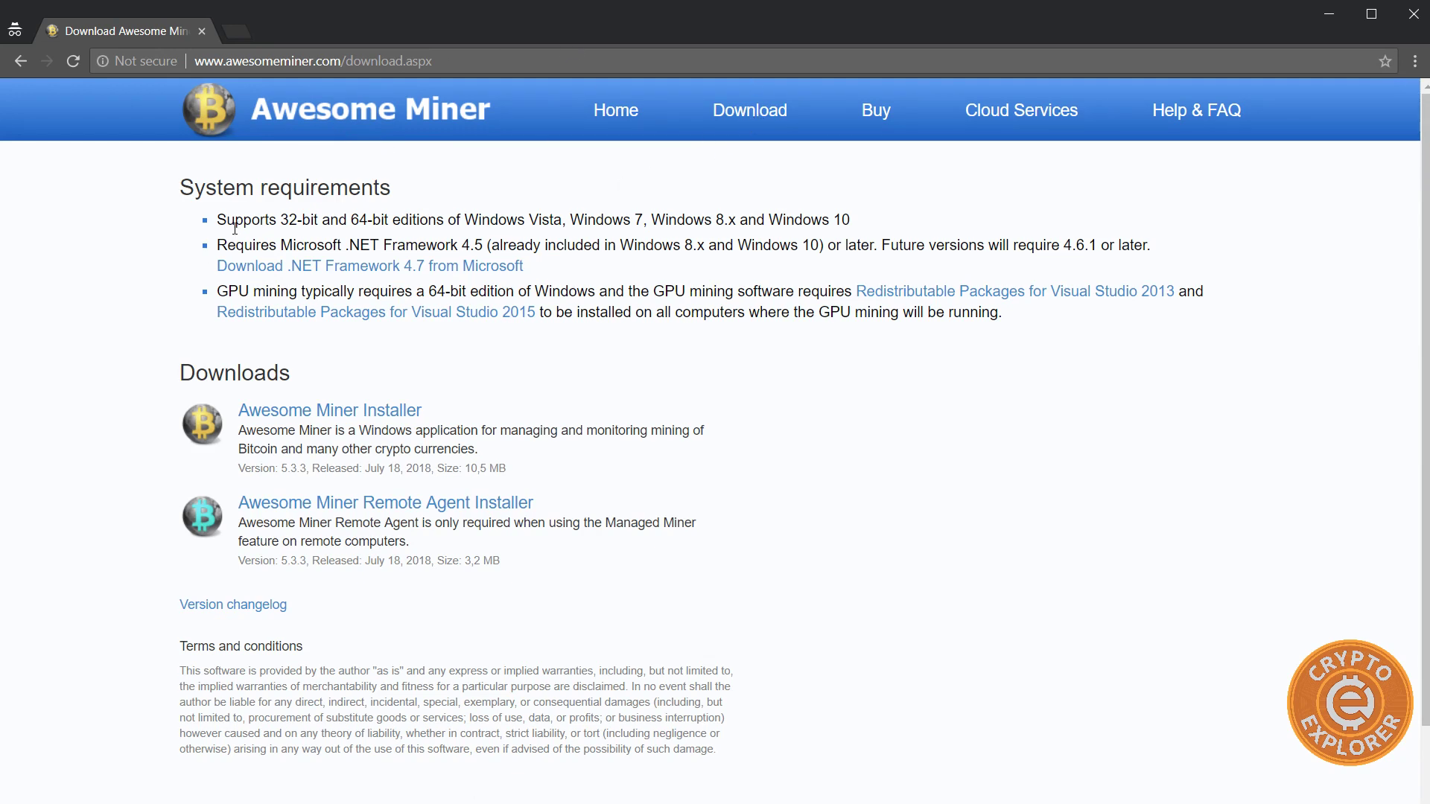
{"action": "left_click", "coordinate": [305, 425]}
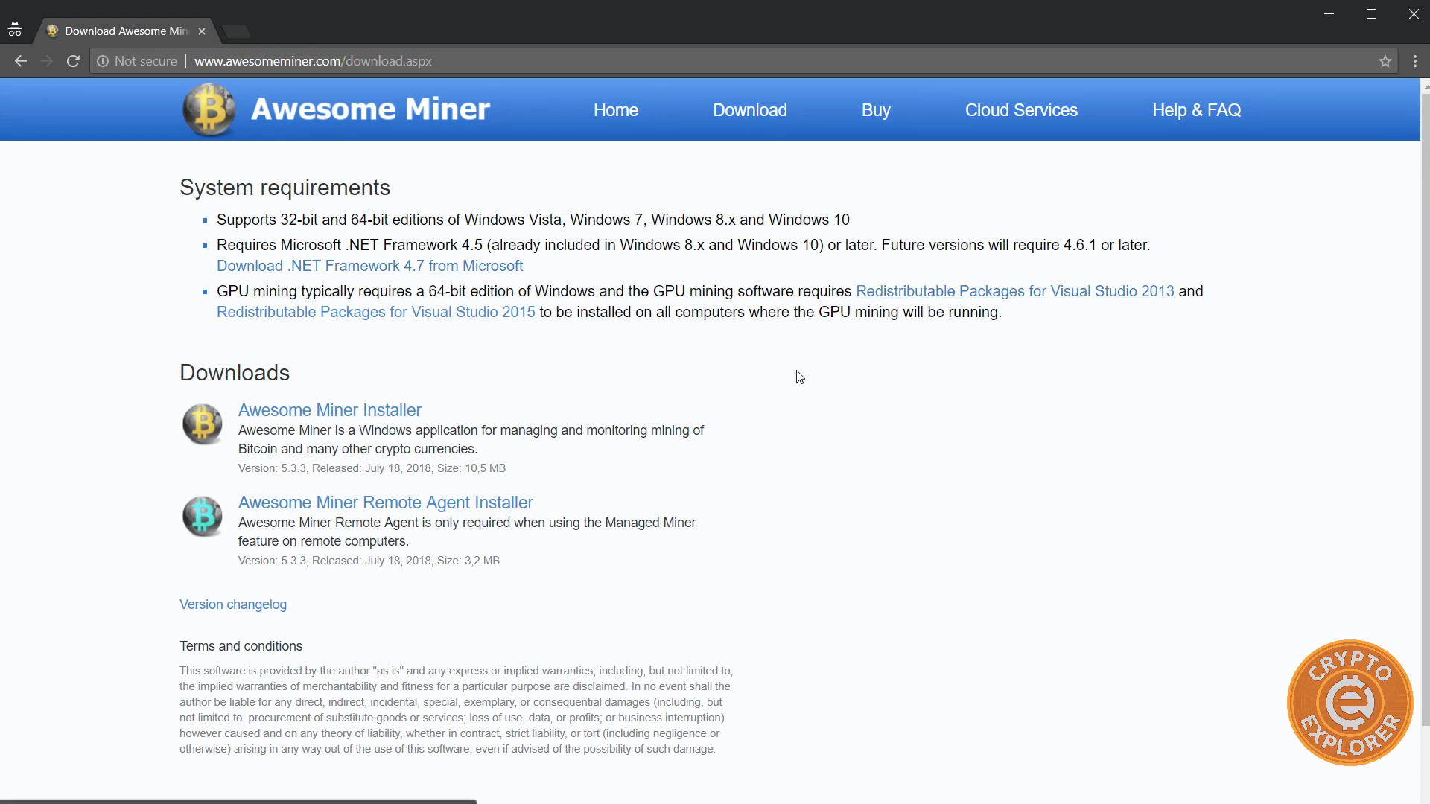
{"action": "scroll", "coordinate": [774, 381], "scroll_direction": "down", "scroll_amount": 1}
{"action": "scroll", "coordinate": [522, 402], "scroll_direction": "up", "scroll_amount": 1}
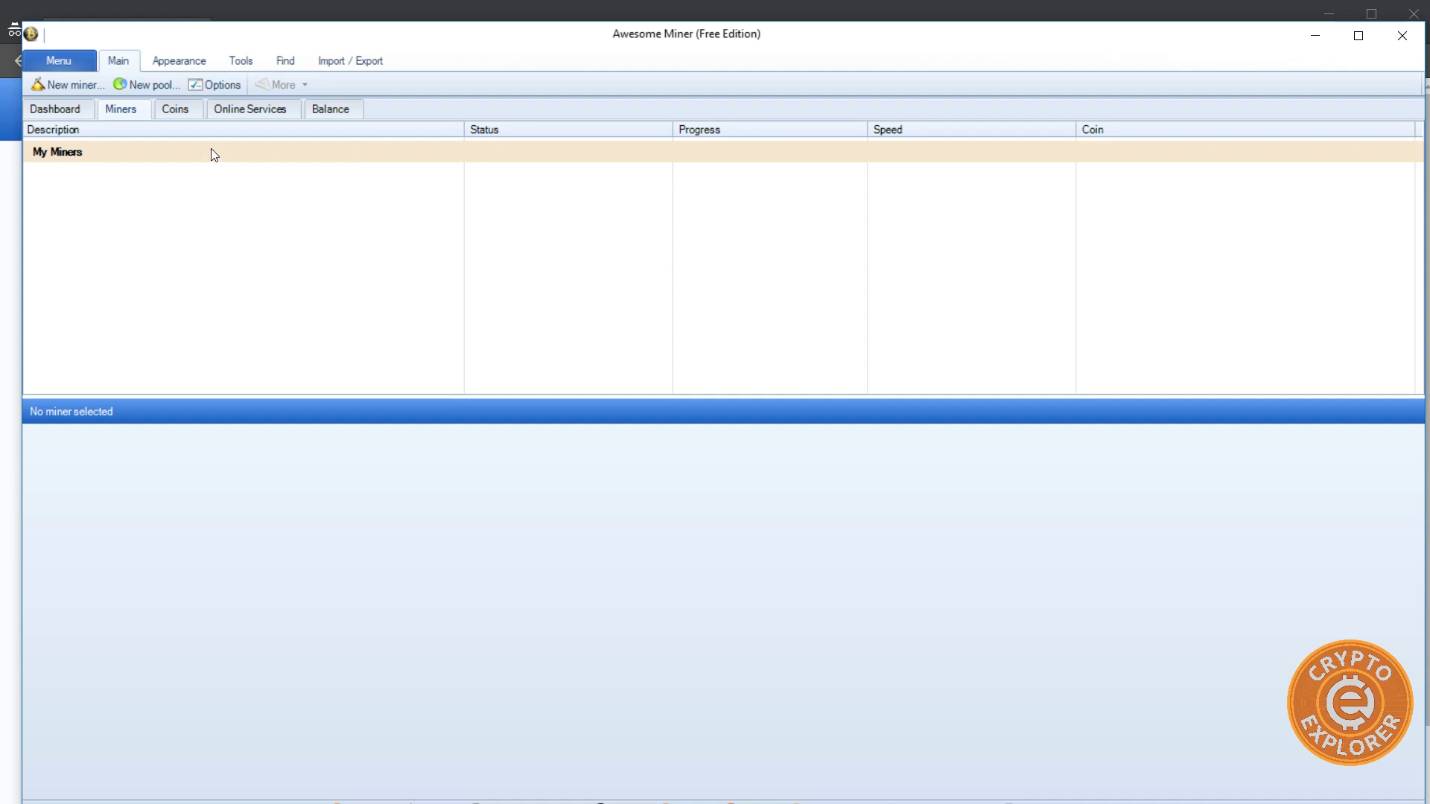
- Start a new managed miner in the wizard with the description Quantis
{"action": "left_click", "coordinate": [73, 87]}
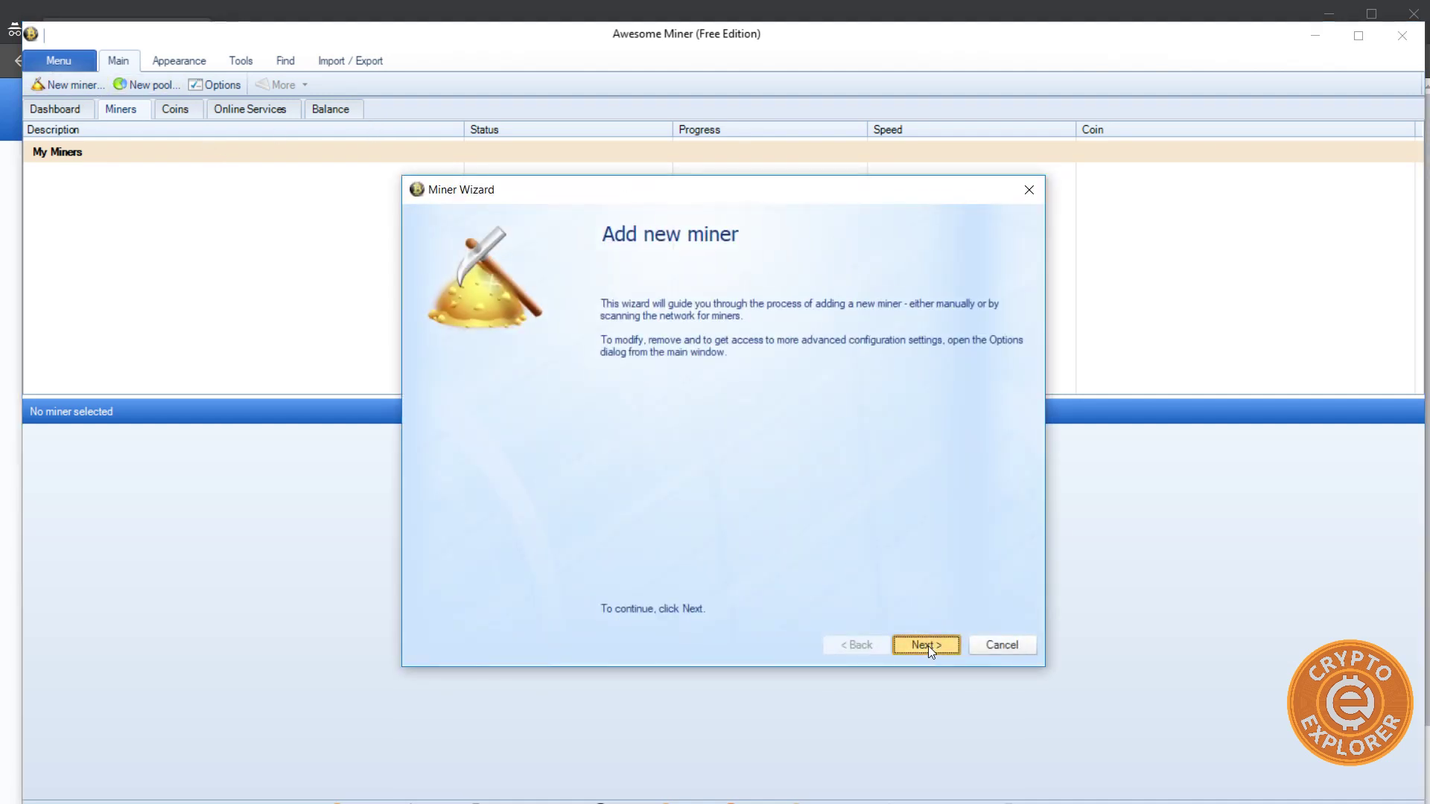
{"action": "left_click", "coordinate": [928, 646]}
{"action": "left_click", "coordinate": [618, 369]}
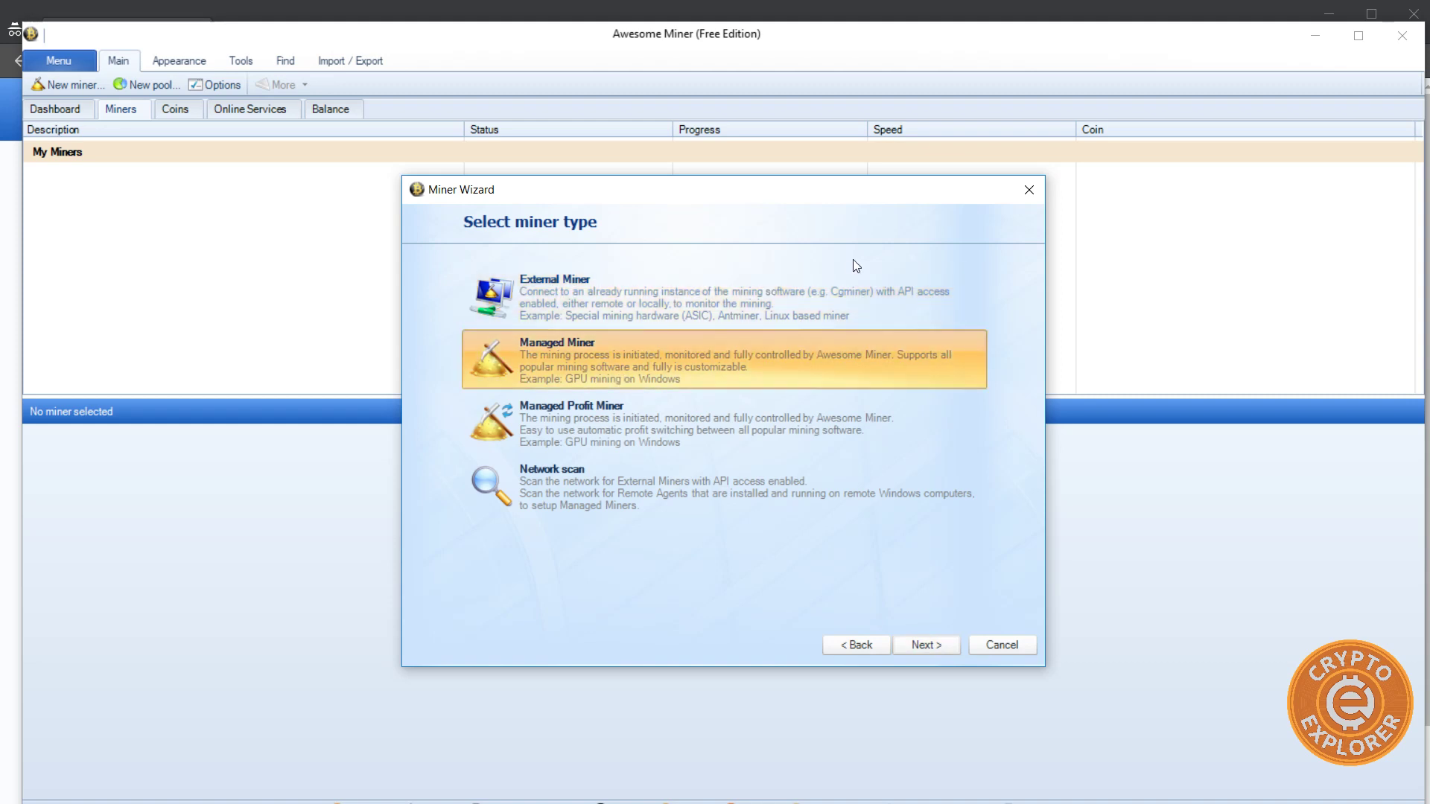
{"action": "left_click", "coordinate": [916, 642]}
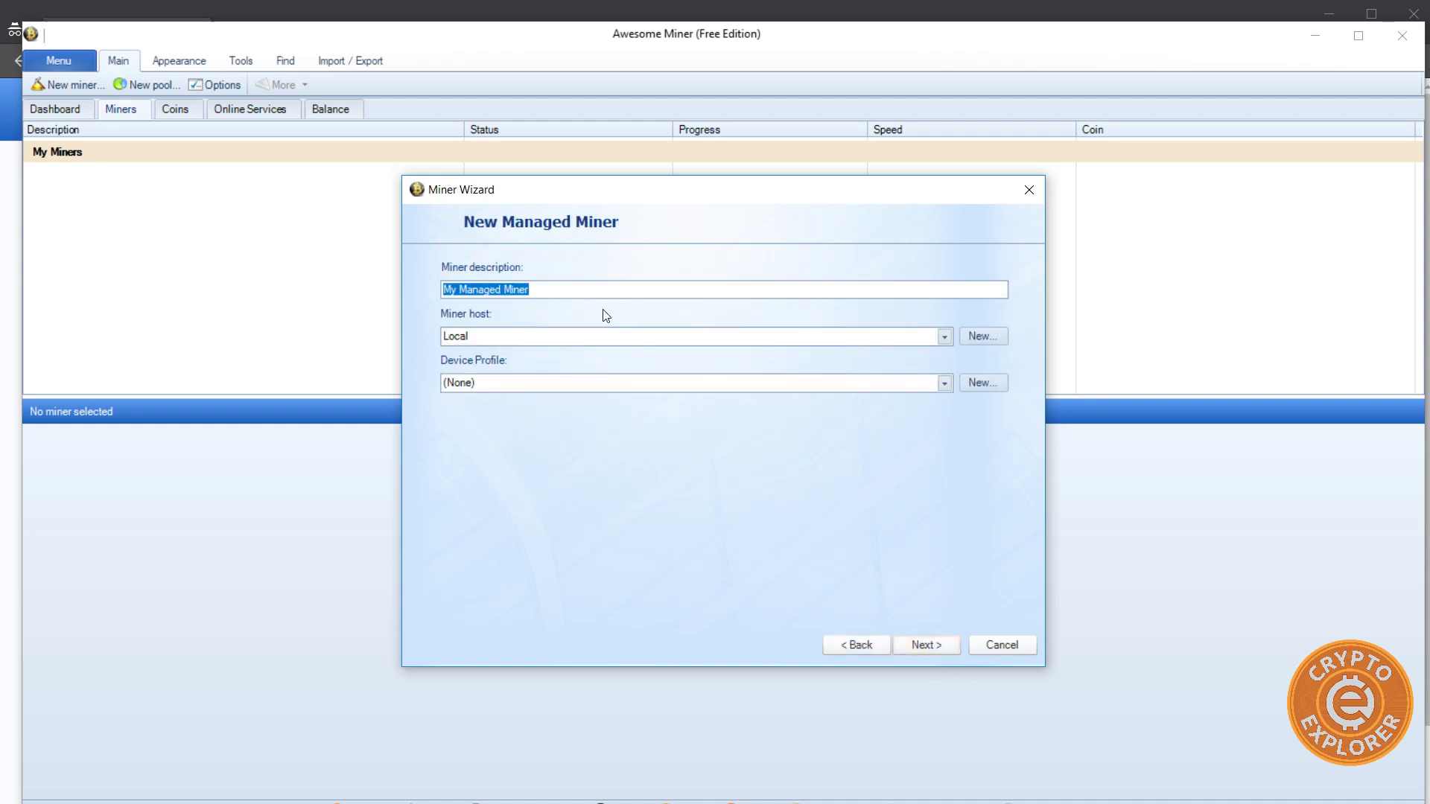
{"action": "type", "text": "Quantis"}
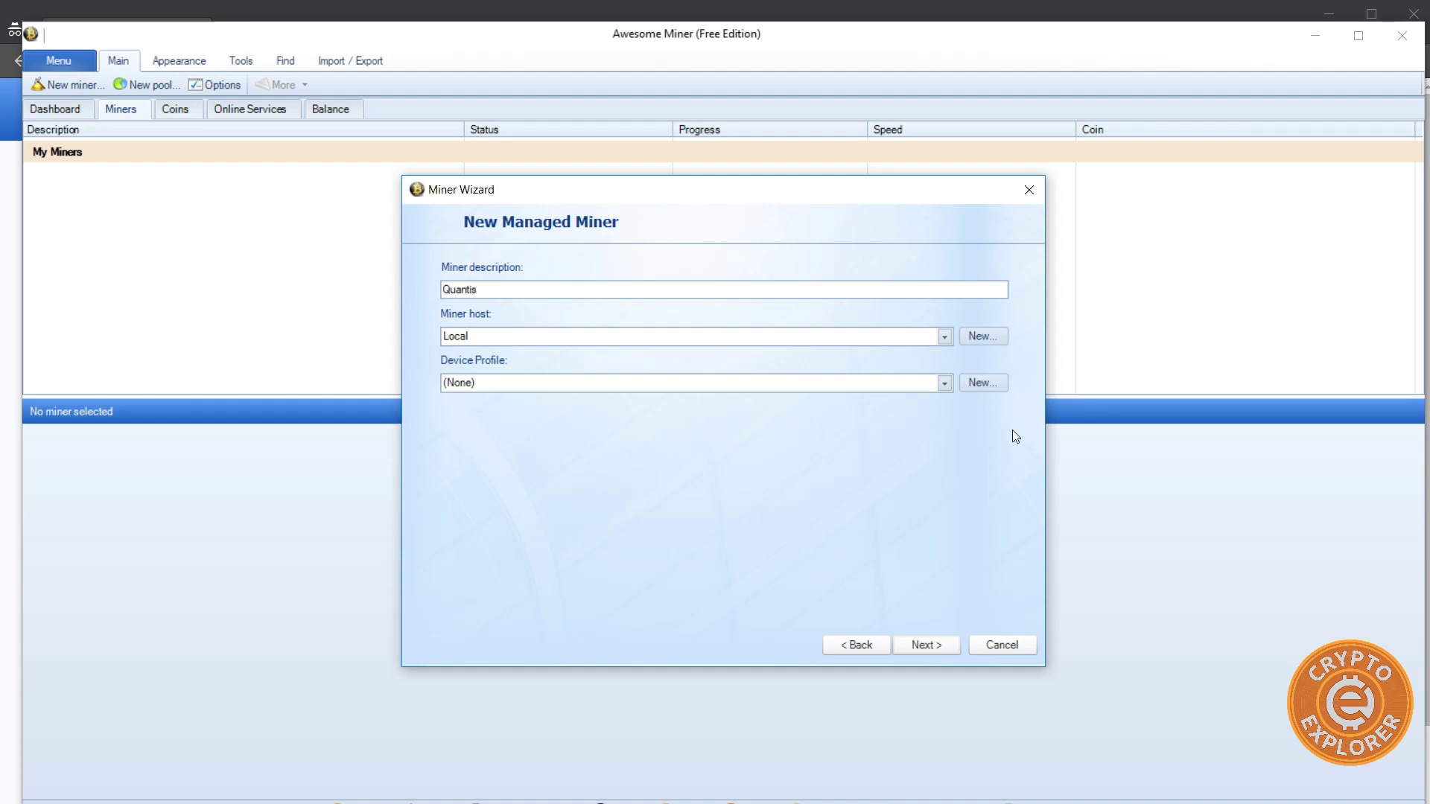
{"action": "left_click", "coordinate": [923, 645]}
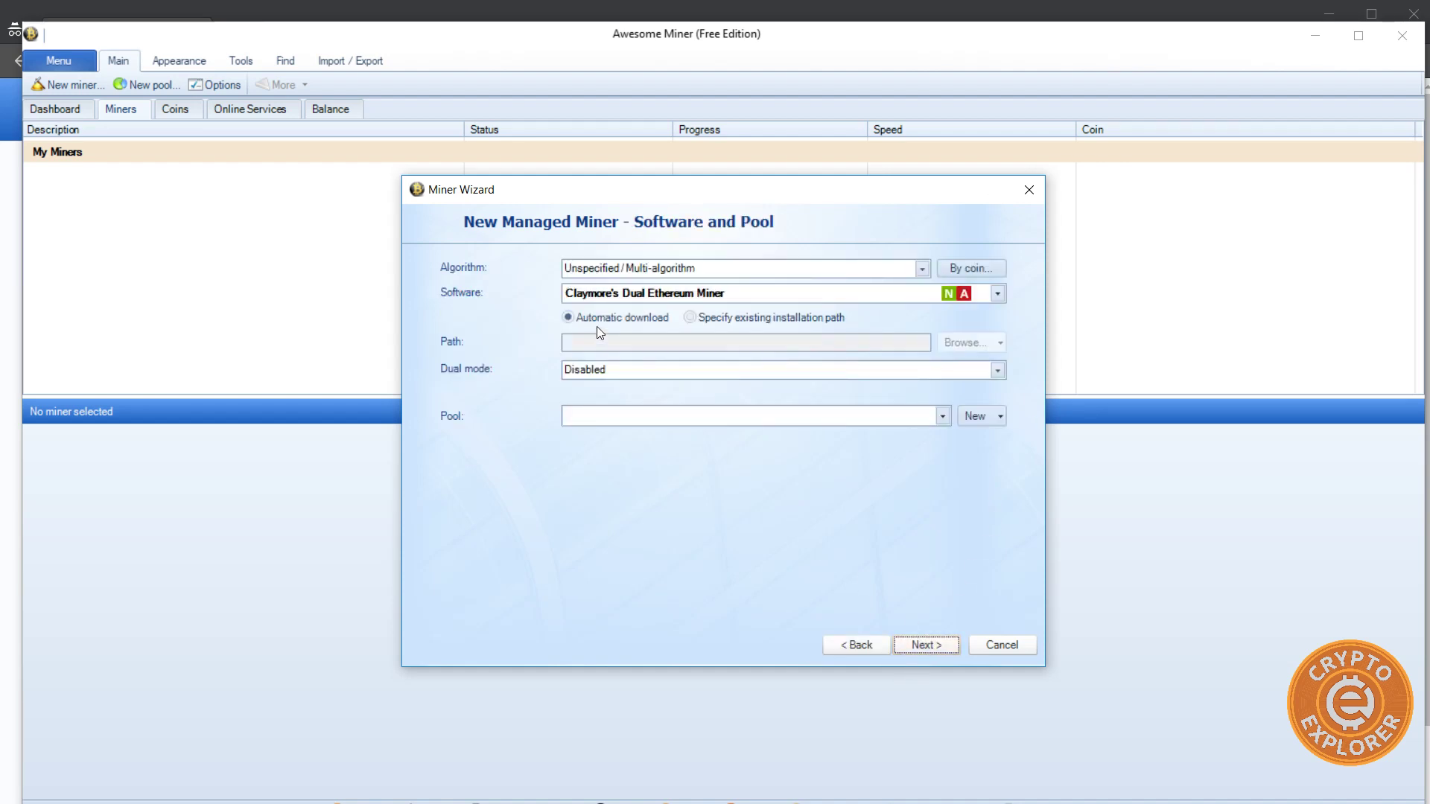
- Choose the Scrypt algorithm and CcMiner as the mining software
{"action": "left_click", "coordinate": [922, 266]}
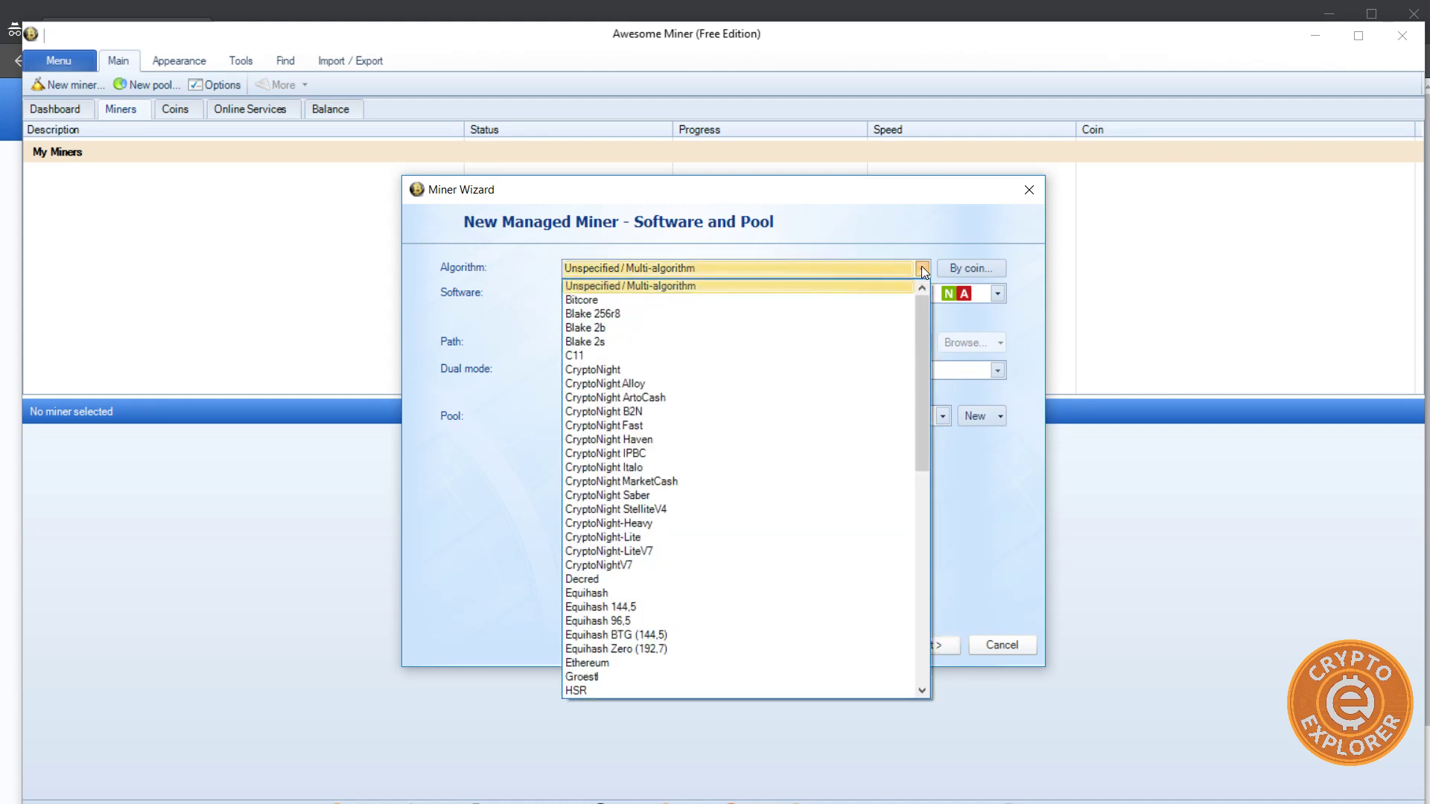
{"action": "left_click_drag", "start_coordinate": [922, 302], "coordinate": [924, 514]}
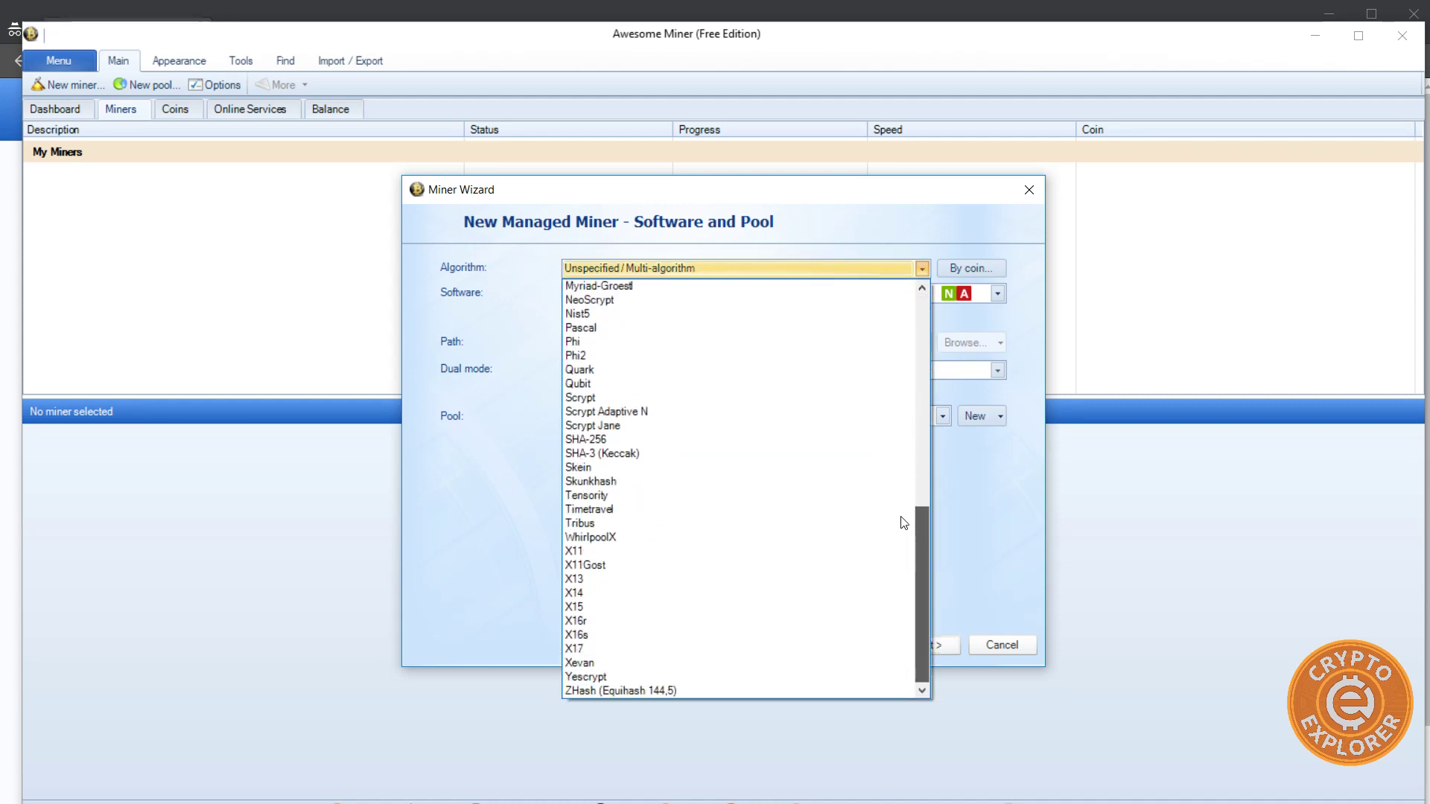
{"action": "left_click", "coordinate": [588, 398]}
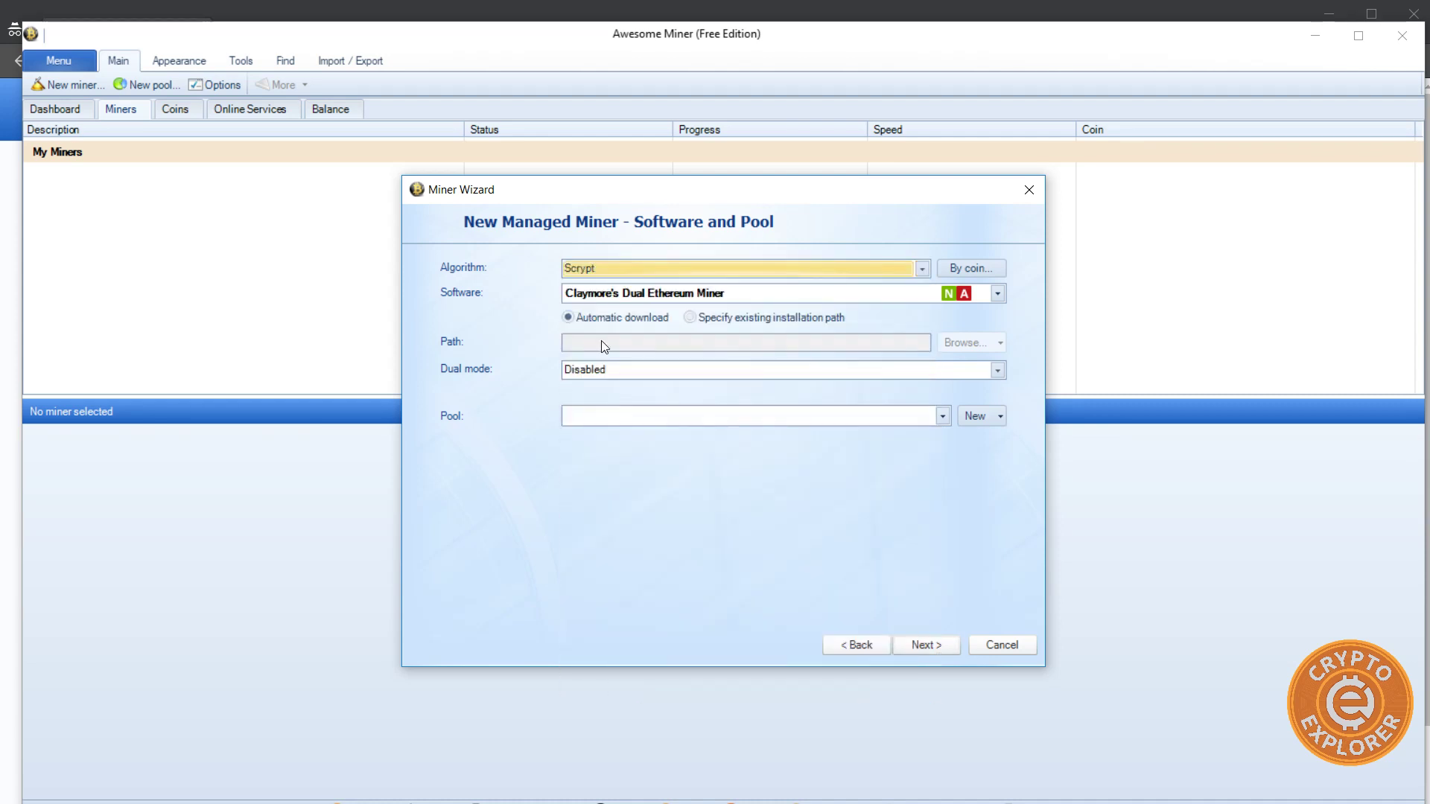
{"action": "left_click", "coordinate": [579, 296]}
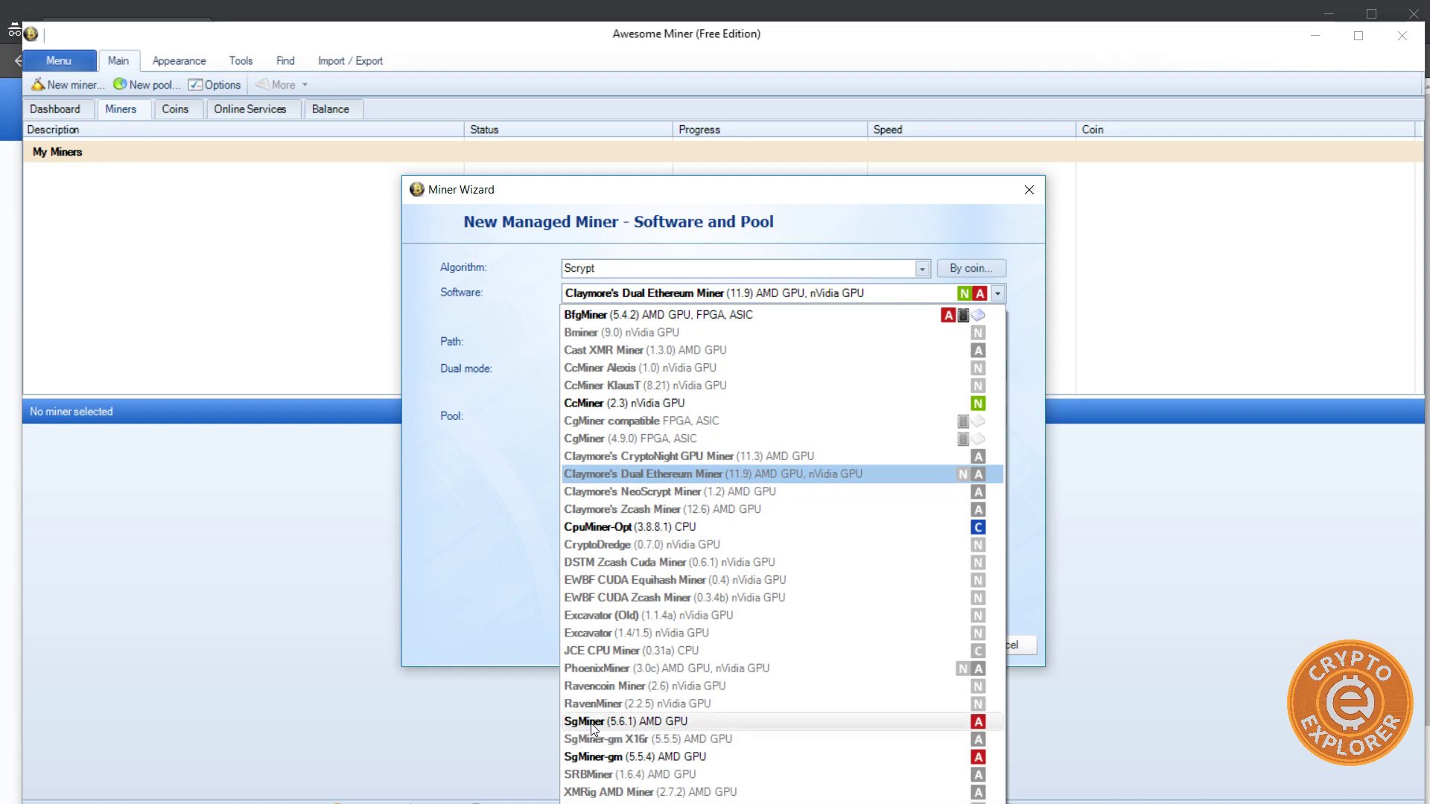
{"action": "left_click", "coordinate": [638, 408]}
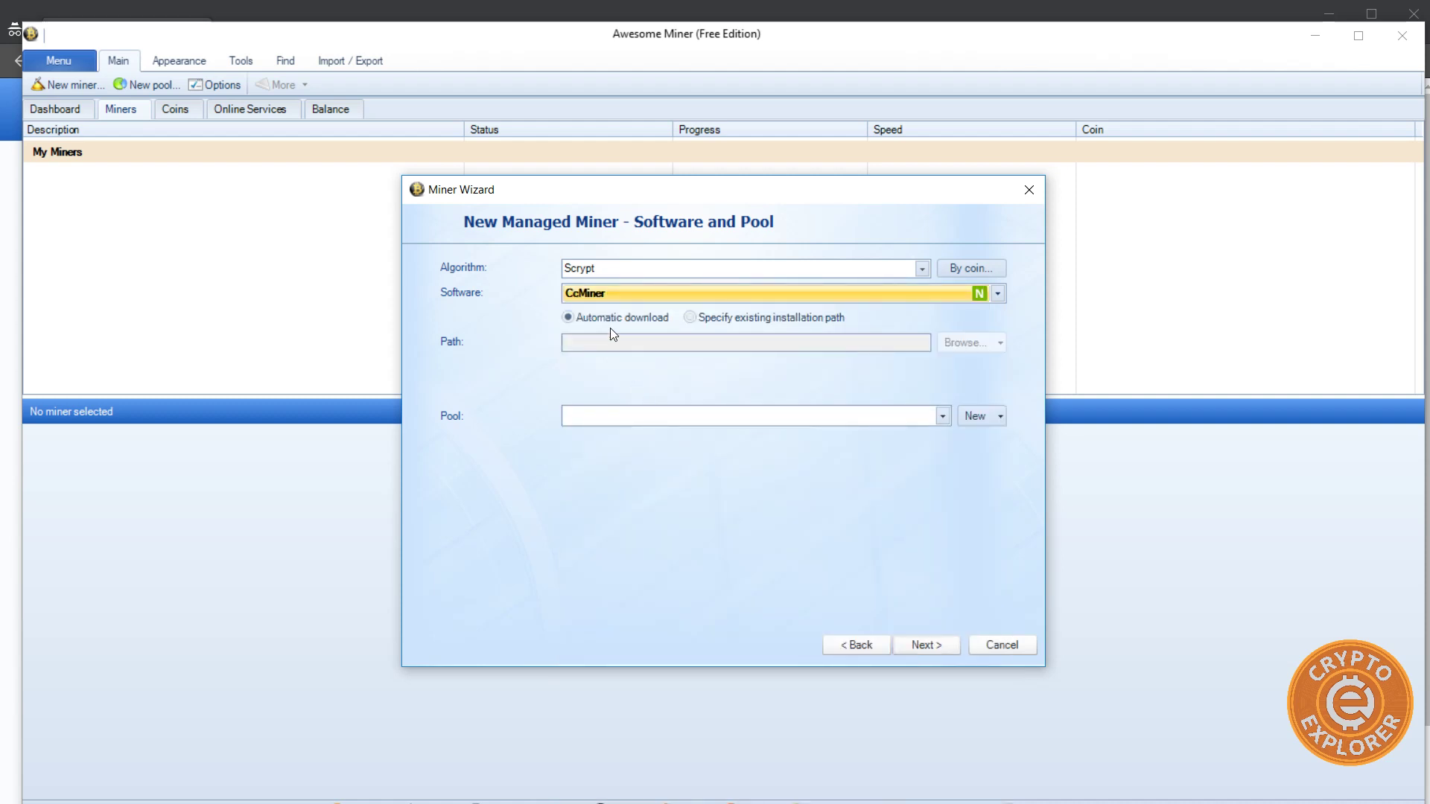
- Open a New Pool properties form, then load bsod.pw in a new browser tab
{"action": "left_click", "coordinate": [977, 417]}
{"action": "left_click", "coordinate": [990, 440]}
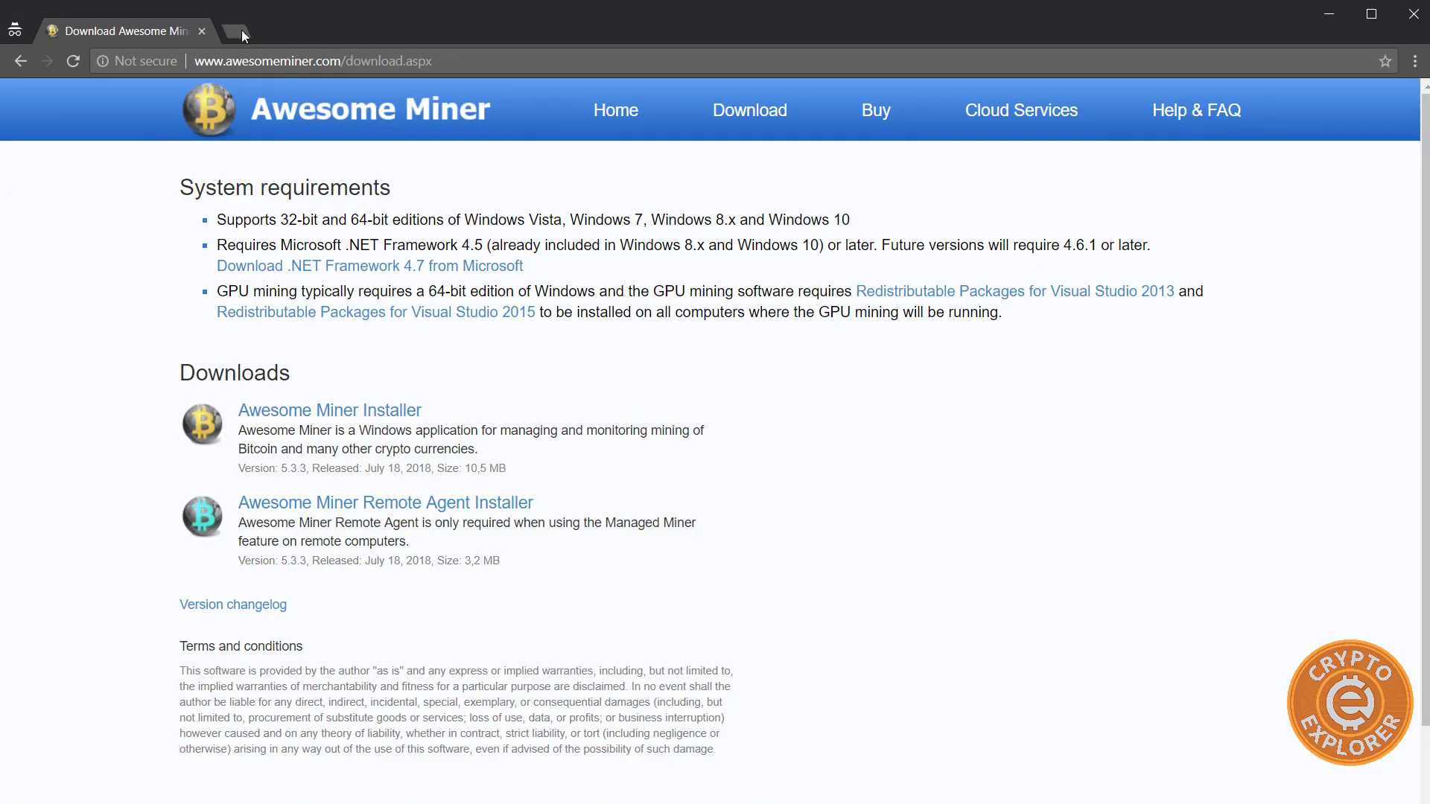
{"action": "left_click", "coordinate": [241, 29]}
{"action": "type", "text": "bsod.pw"}
{"action": "key", "text": "Return"}
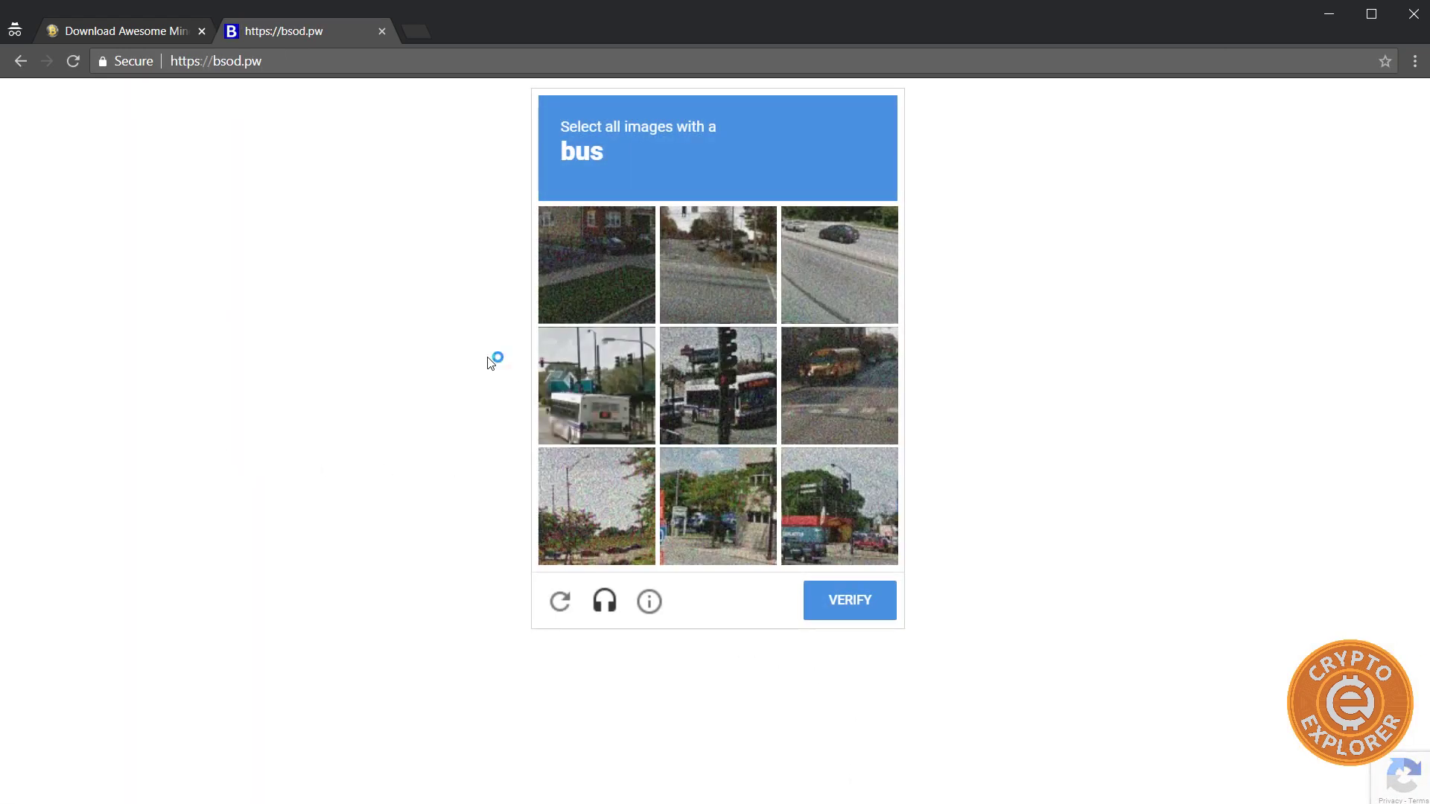
- Pass the bsod.pw reCAPTCHA by marking the bus images and verifying
{"action": "left_click", "coordinate": [820, 386]}
{"action": "left_click", "coordinate": [737, 395]}
{"action": "left_click", "coordinate": [585, 417]}
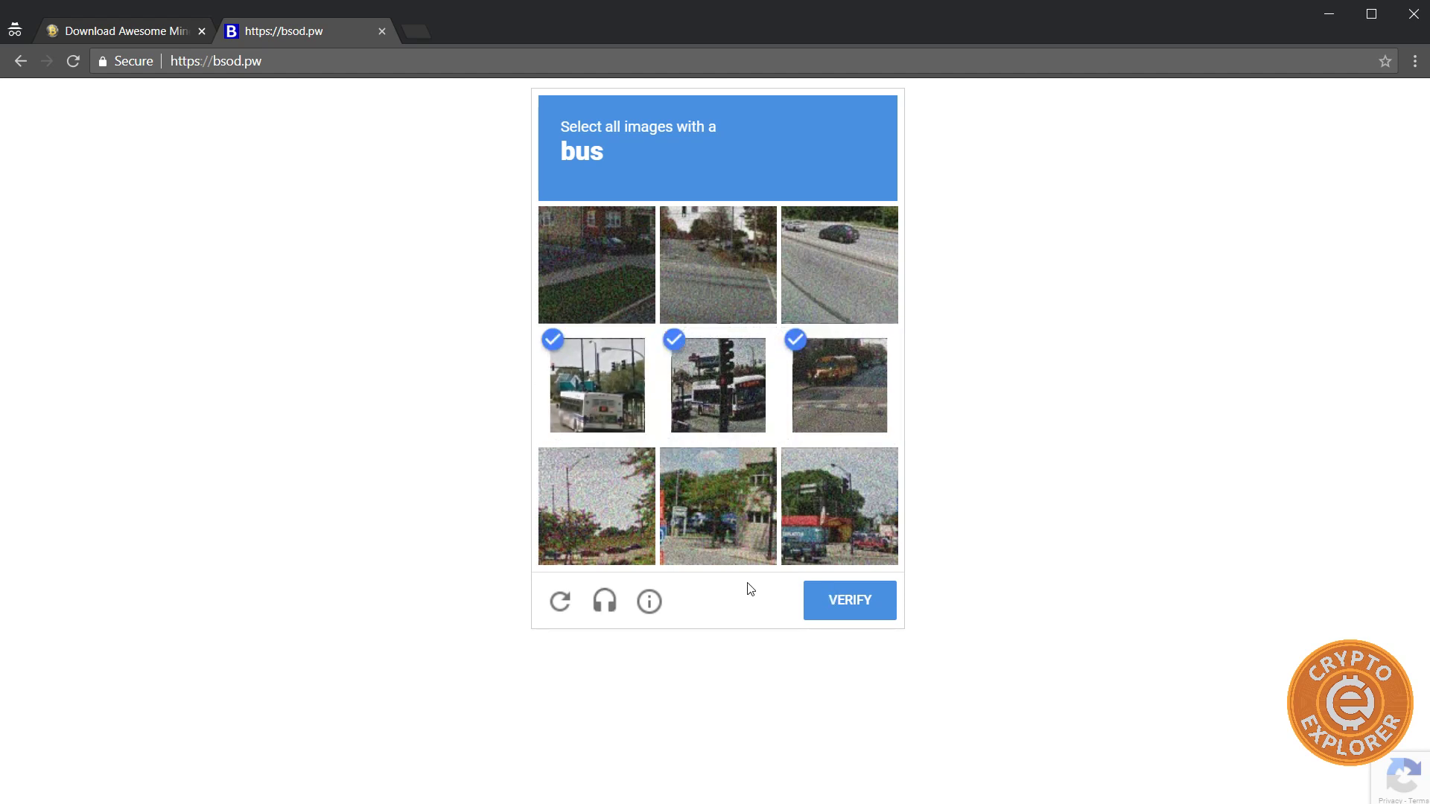
{"action": "left_click", "coordinate": [840, 600]}
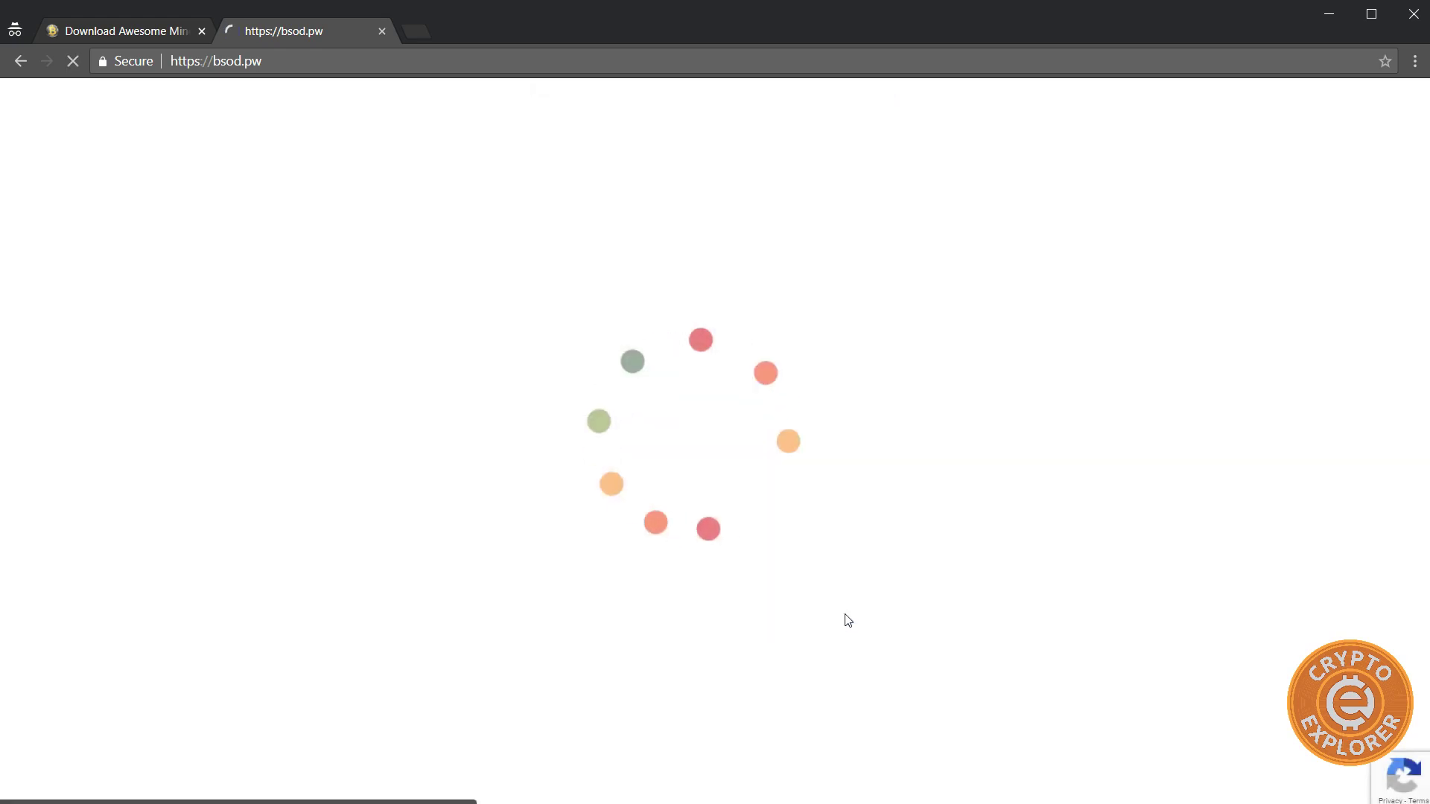
- Find Quantis on scrypt port 2250, then scroll back to the Stratum Servers list
{"action": "scroll", "coordinate": [832, 557], "scroll_direction": "down", "scroll_amount": 4}
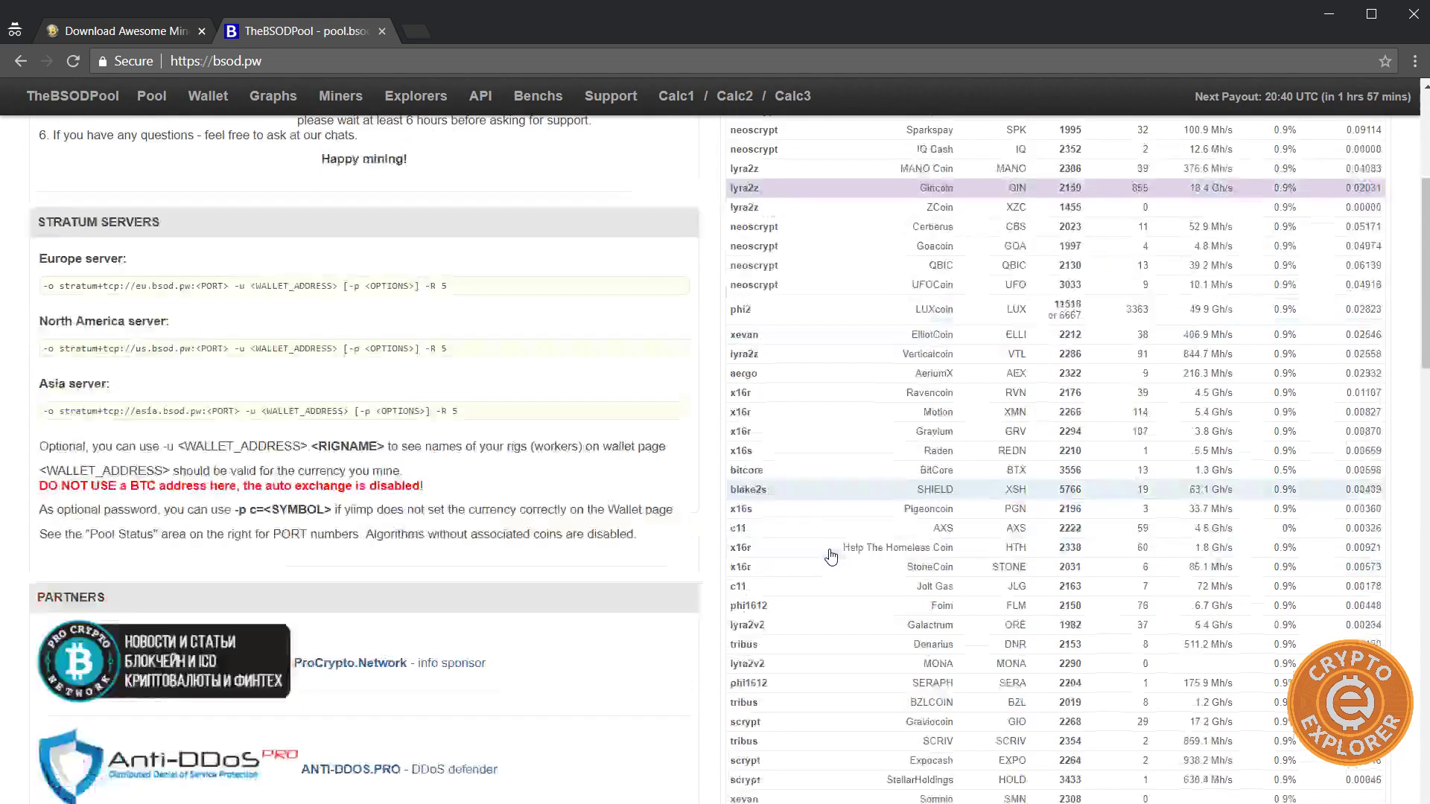
{"action": "scroll", "coordinate": [831, 556], "scroll_direction": "down", "scroll_amount": 14}
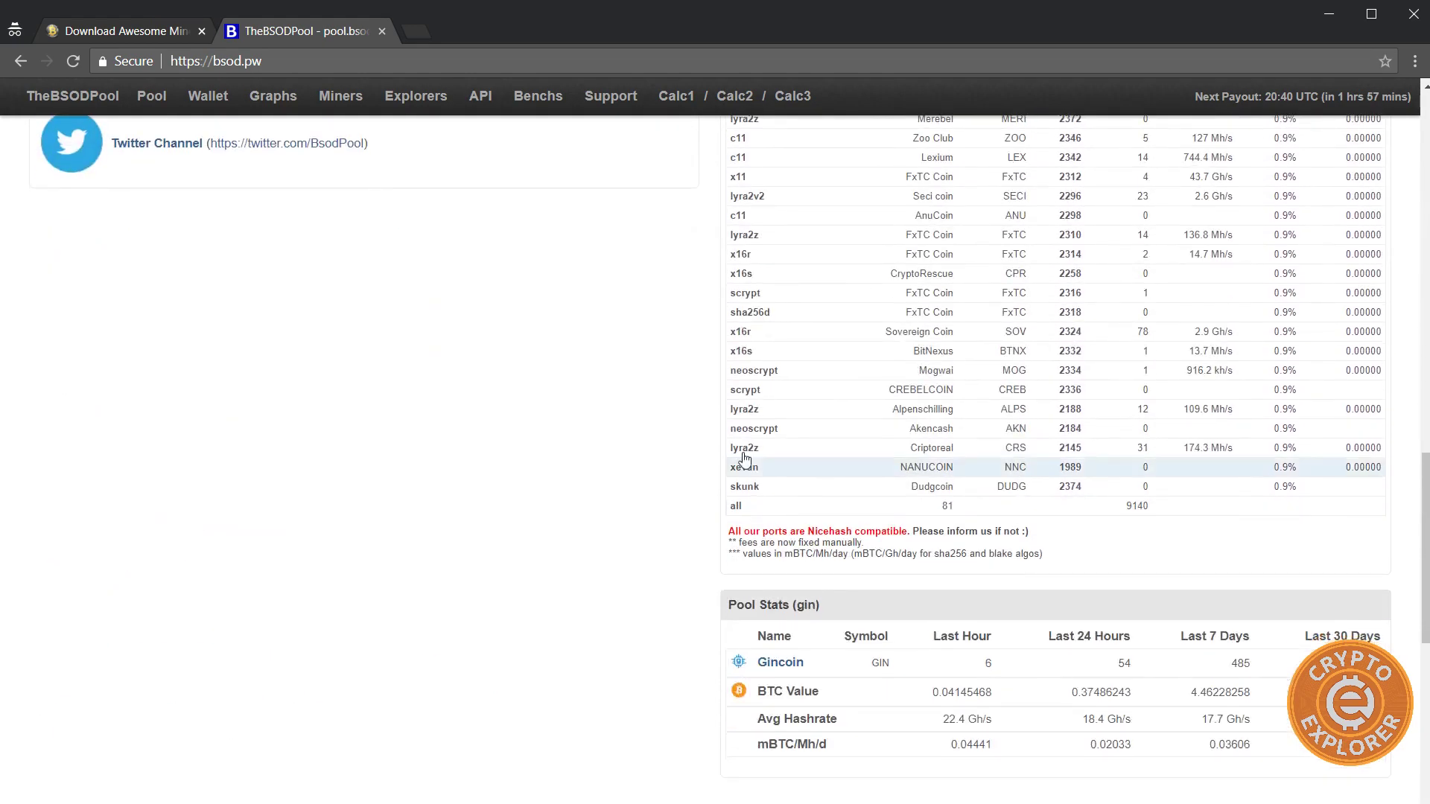
{"action": "scroll", "coordinate": [819, 402], "scroll_direction": "up", "scroll_amount": 3}
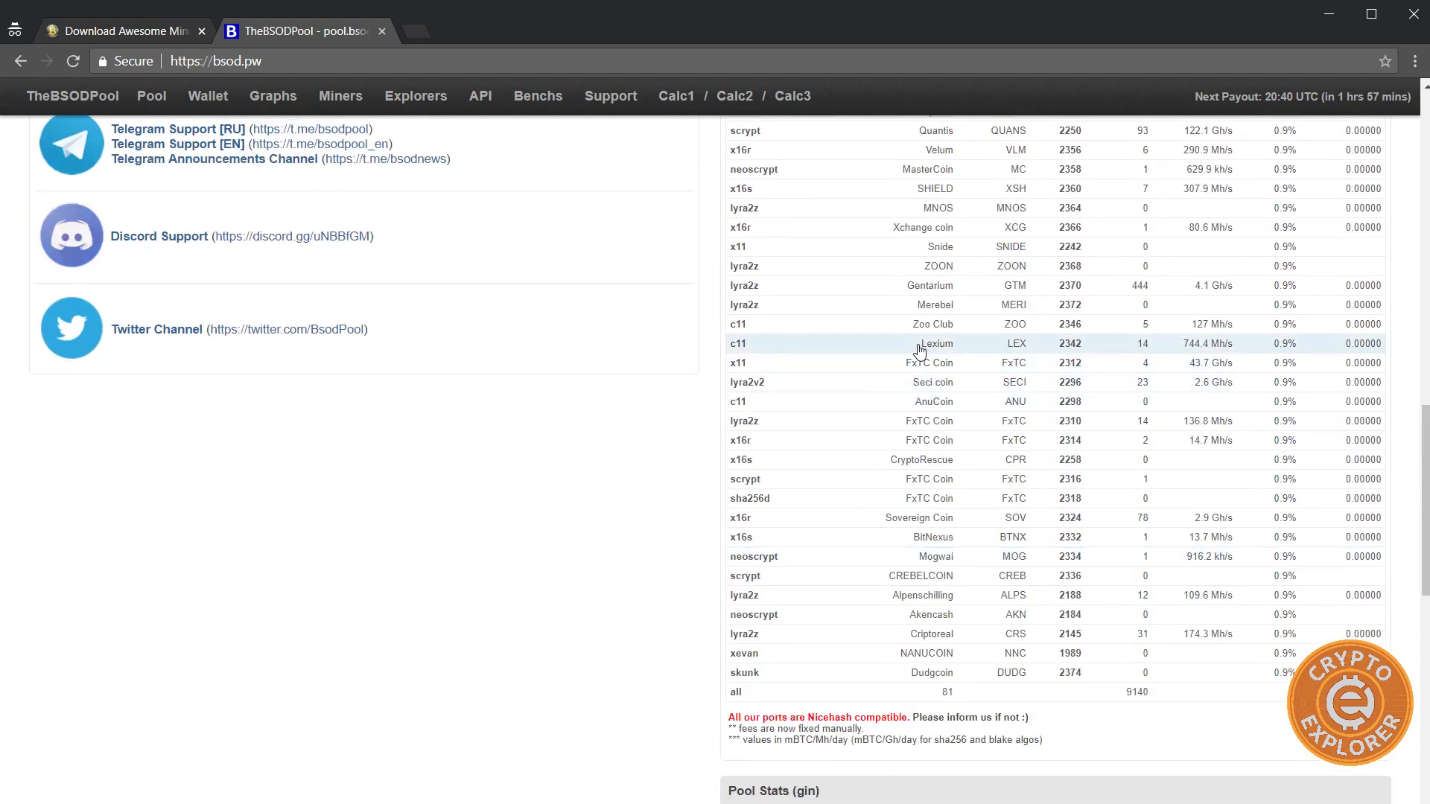
{"action": "scroll", "coordinate": [879, 365], "scroll_direction": "up", "scroll_amount": 3}
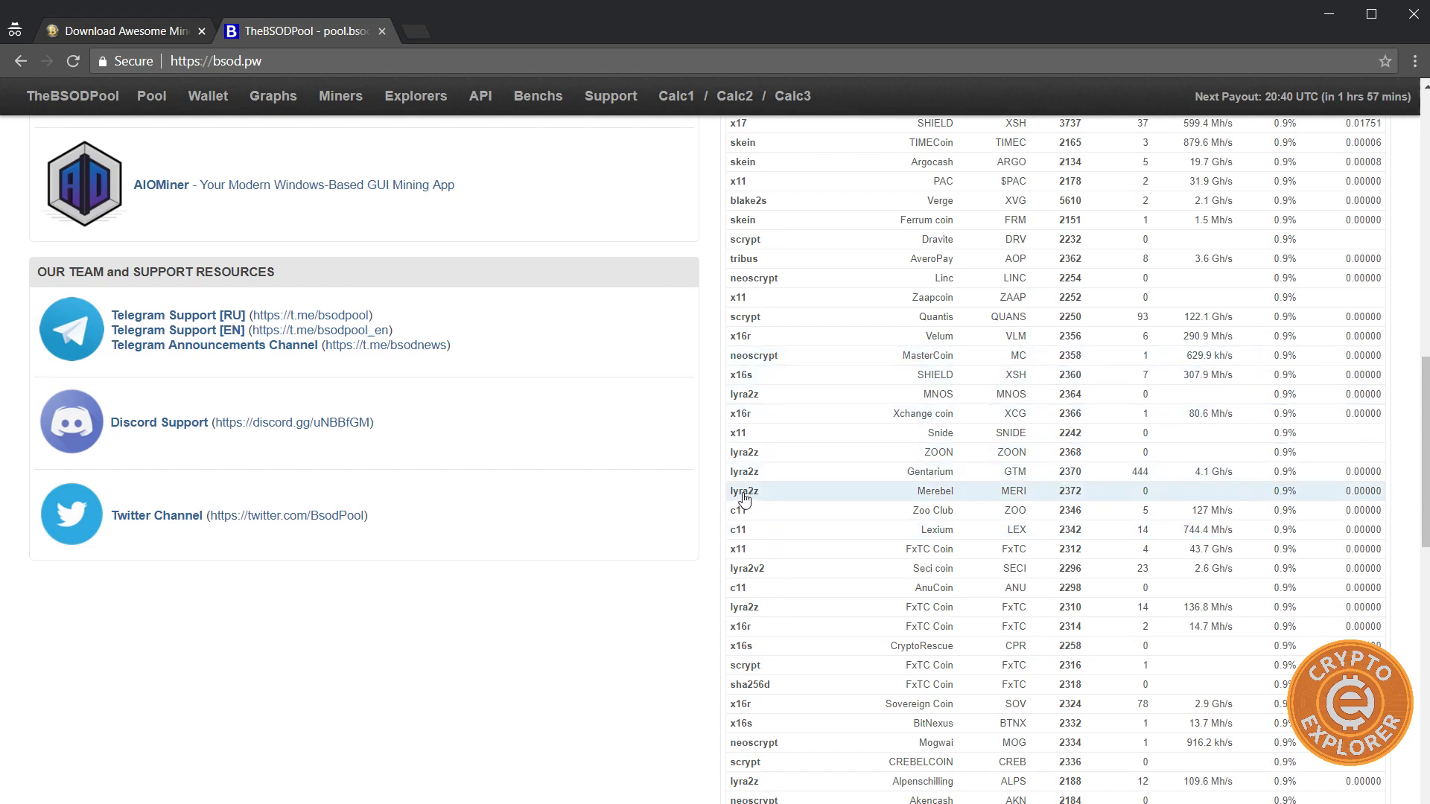
{"action": "left_click", "coordinate": [742, 320]}
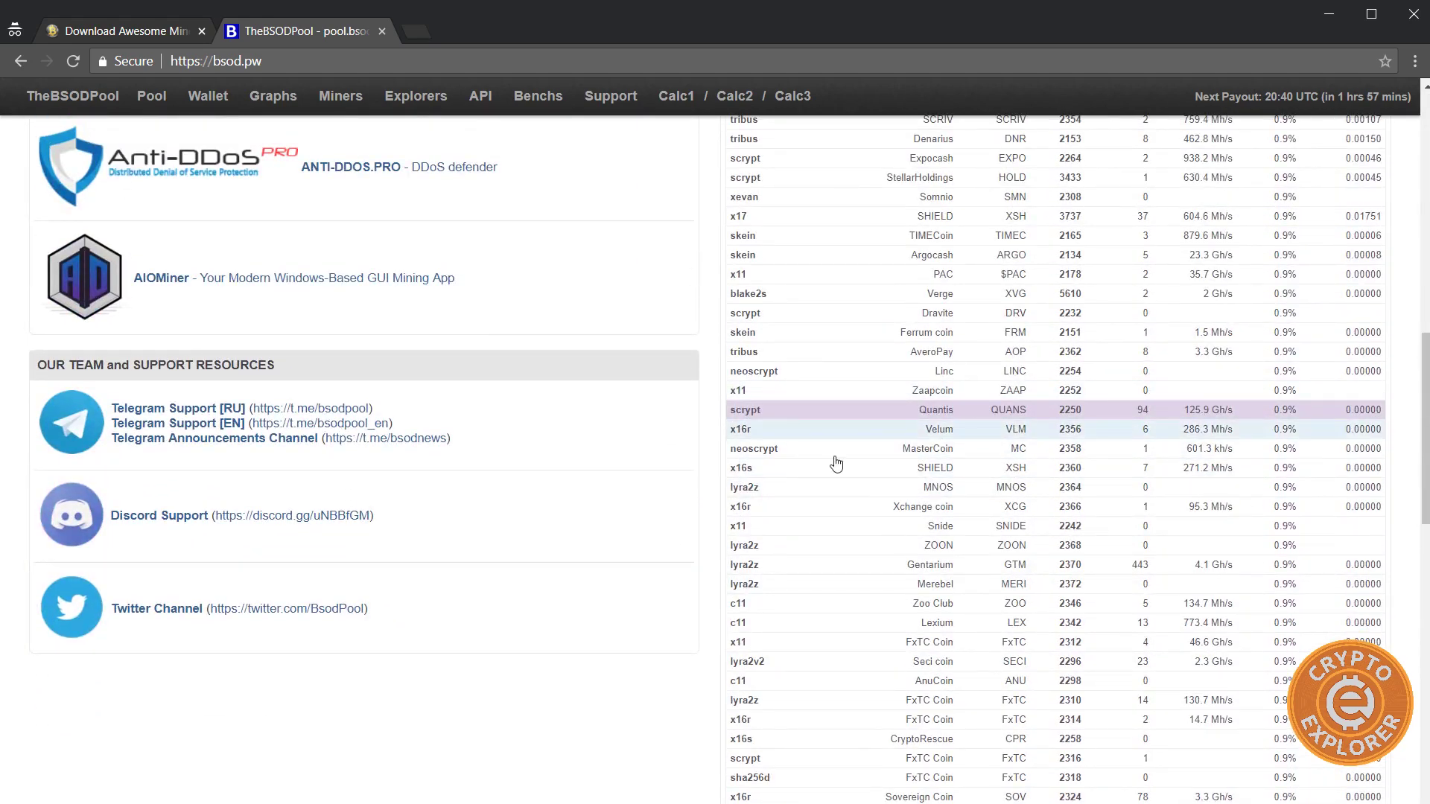
{"action": "scroll", "coordinate": [836, 463], "scroll_direction": "up", "scroll_amount": 8}
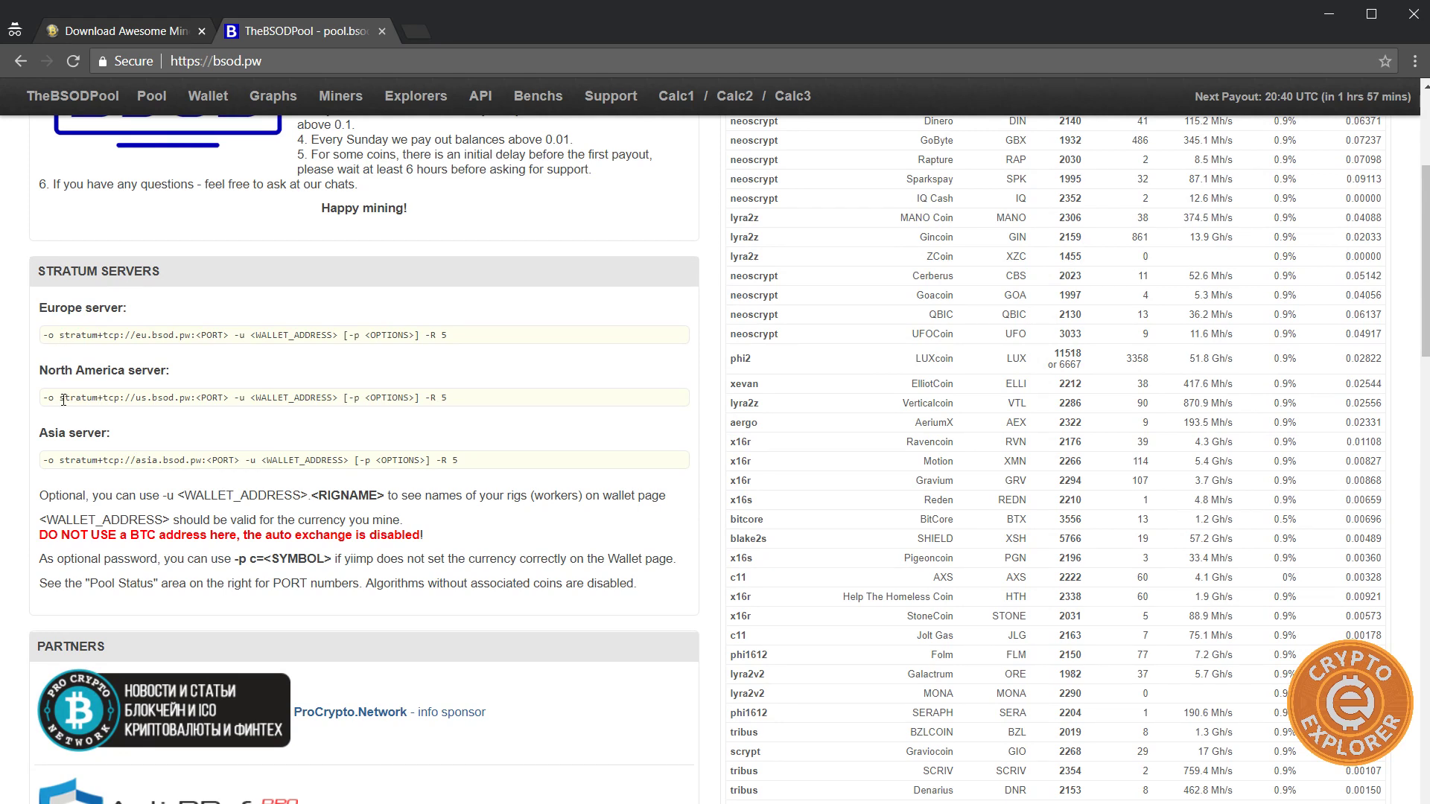
- Pick out the North America stratum server and port, and place the notes beside it
{"action": "left_click_drag", "start_coordinate": [59, 400], "coordinate": [192, 400]}
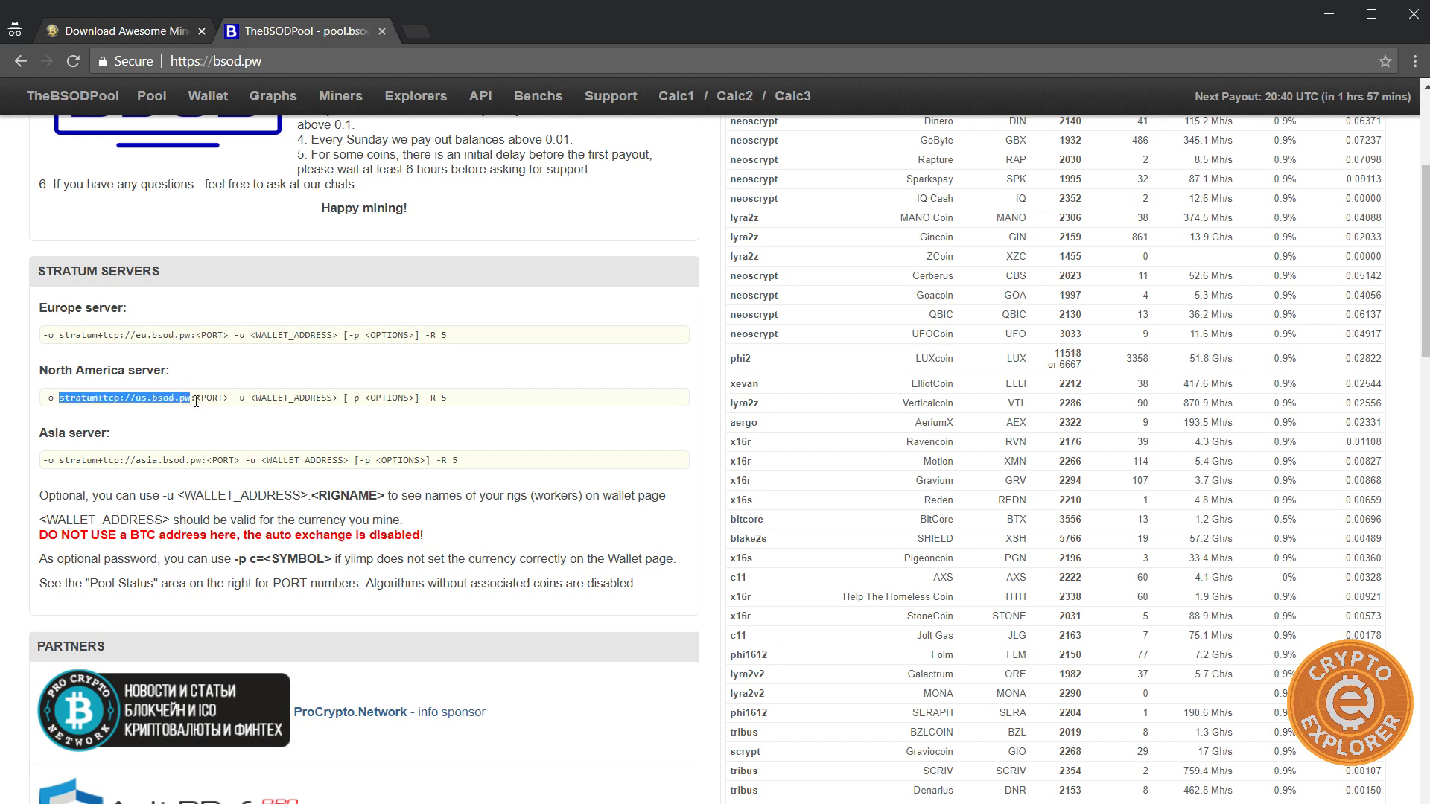
{"action": "left_click_drag", "start_coordinate": [196, 398], "coordinate": [223, 398]}
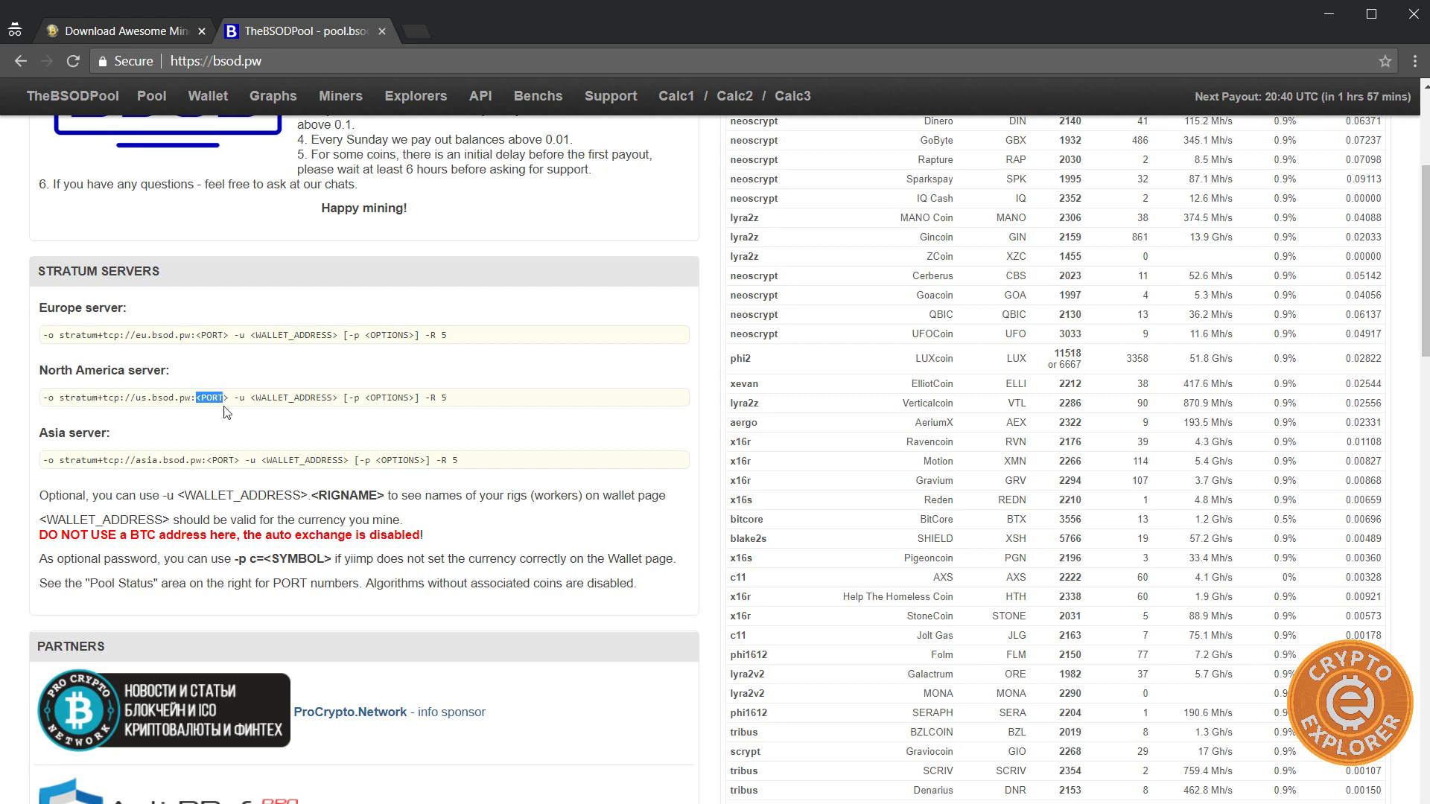
{"action": "scroll", "coordinate": [426, 412], "scroll_direction": "down", "scroll_amount": 1}
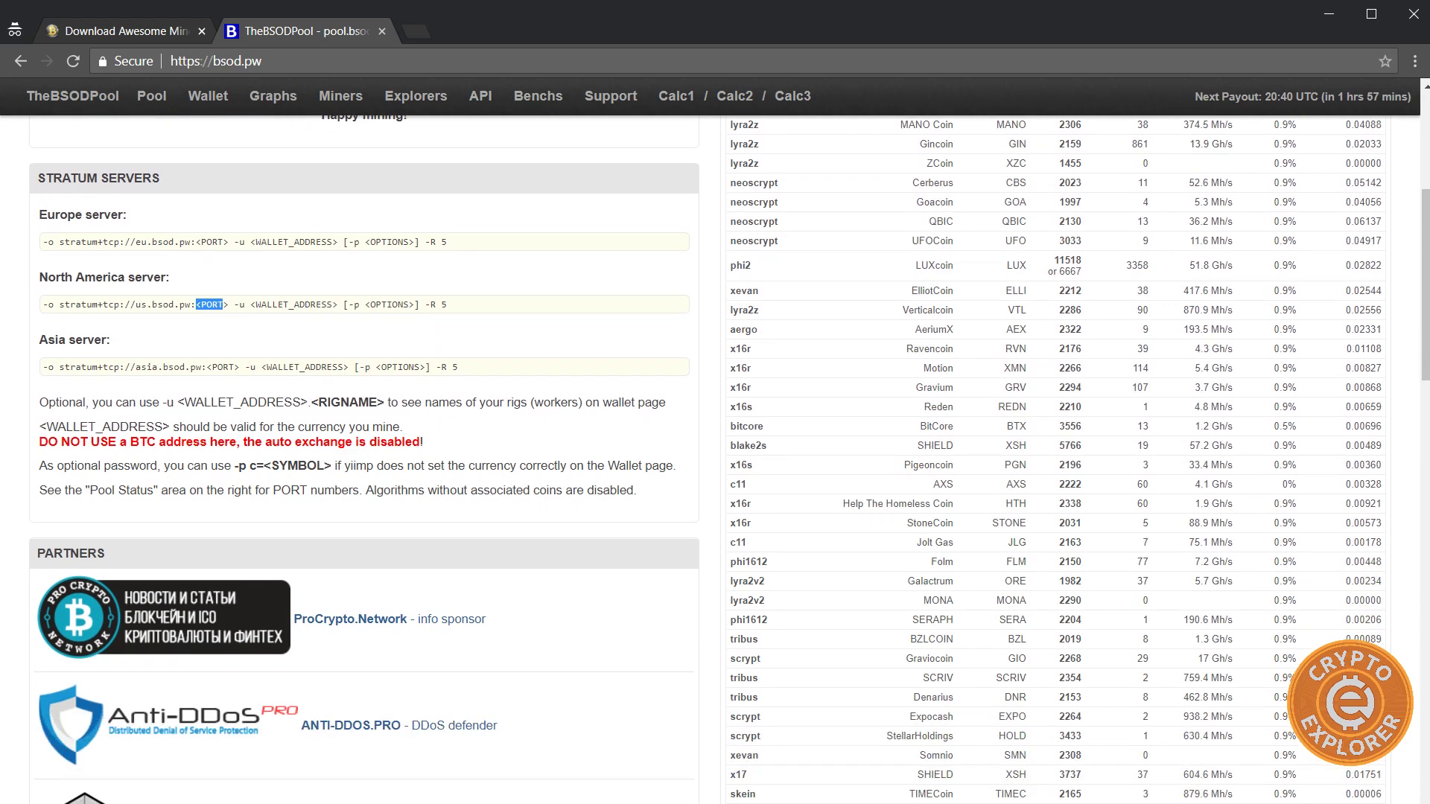
{"action": "key", "text": "alt+Tab"}
{"action": "left_click_drag", "start_coordinate": [368, 313], "coordinate": [723, 288]}
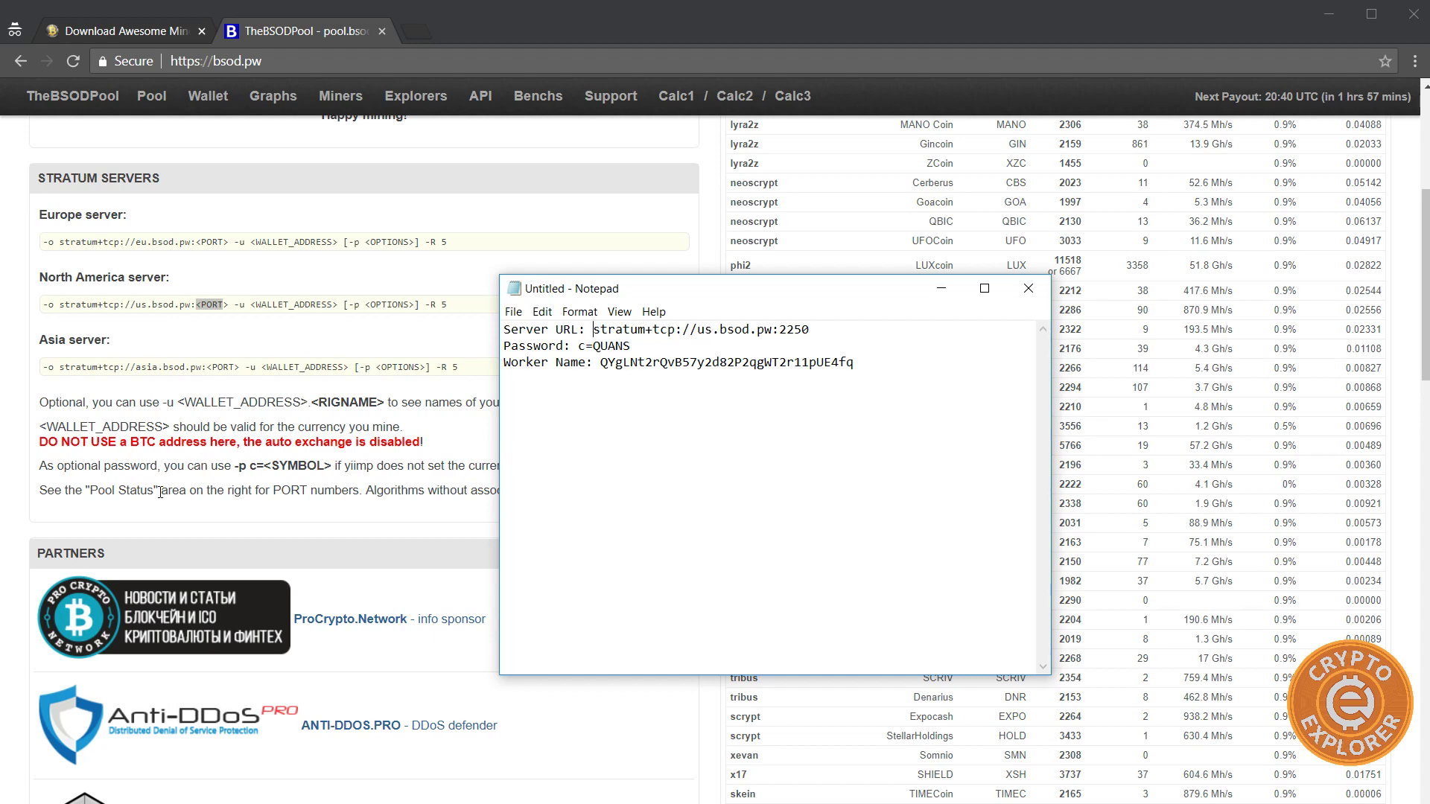
- Check the optional password instructions and the worker name, then move the notes lower-left
{"action": "left_click", "coordinate": [205, 465]}
{"action": "left_click_drag", "start_coordinate": [217, 465], "coordinate": [268, 466]}
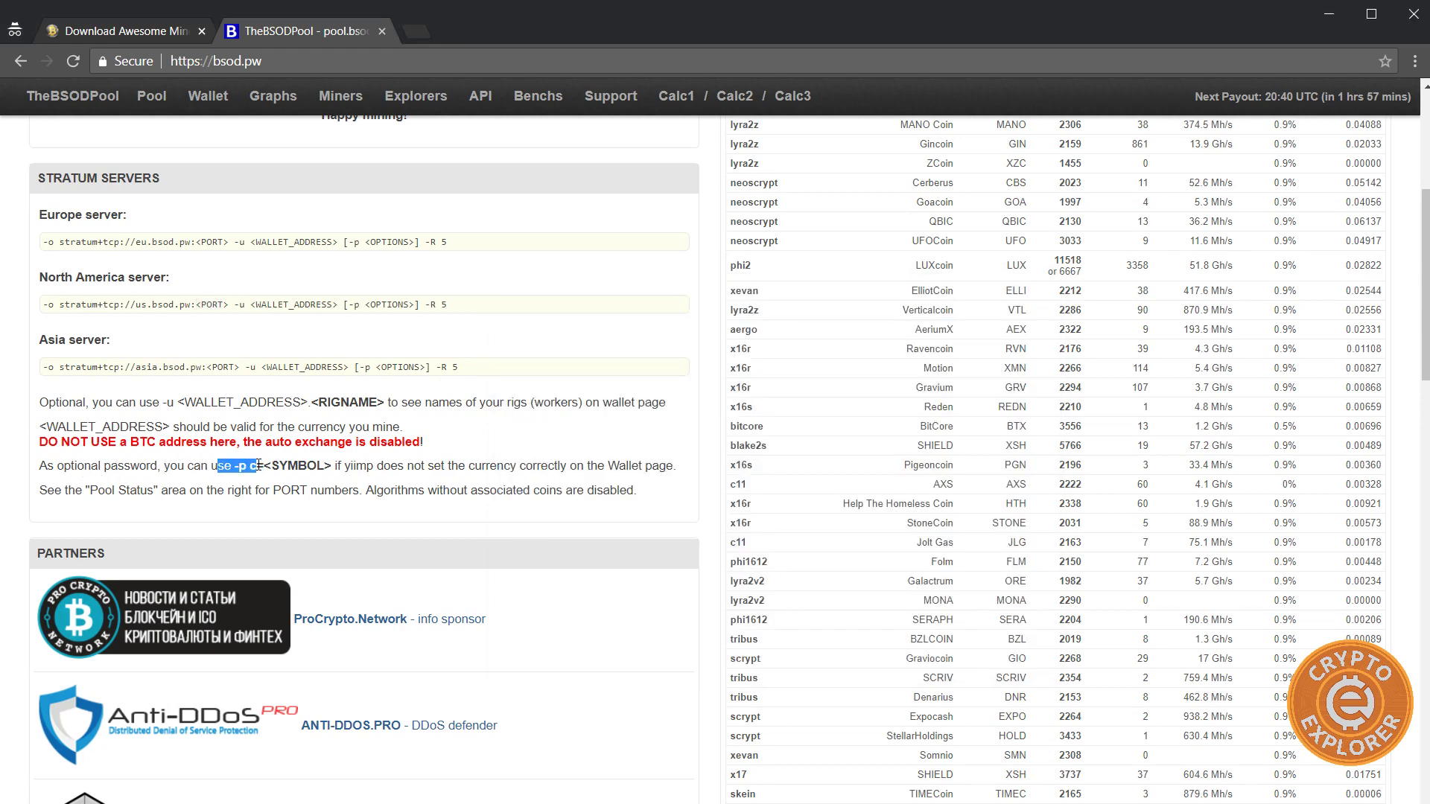
{"action": "left_click", "coordinate": [263, 474]}
{"action": "scroll", "coordinate": [203, 716], "scroll_direction": "down", "scroll_amount": 1}
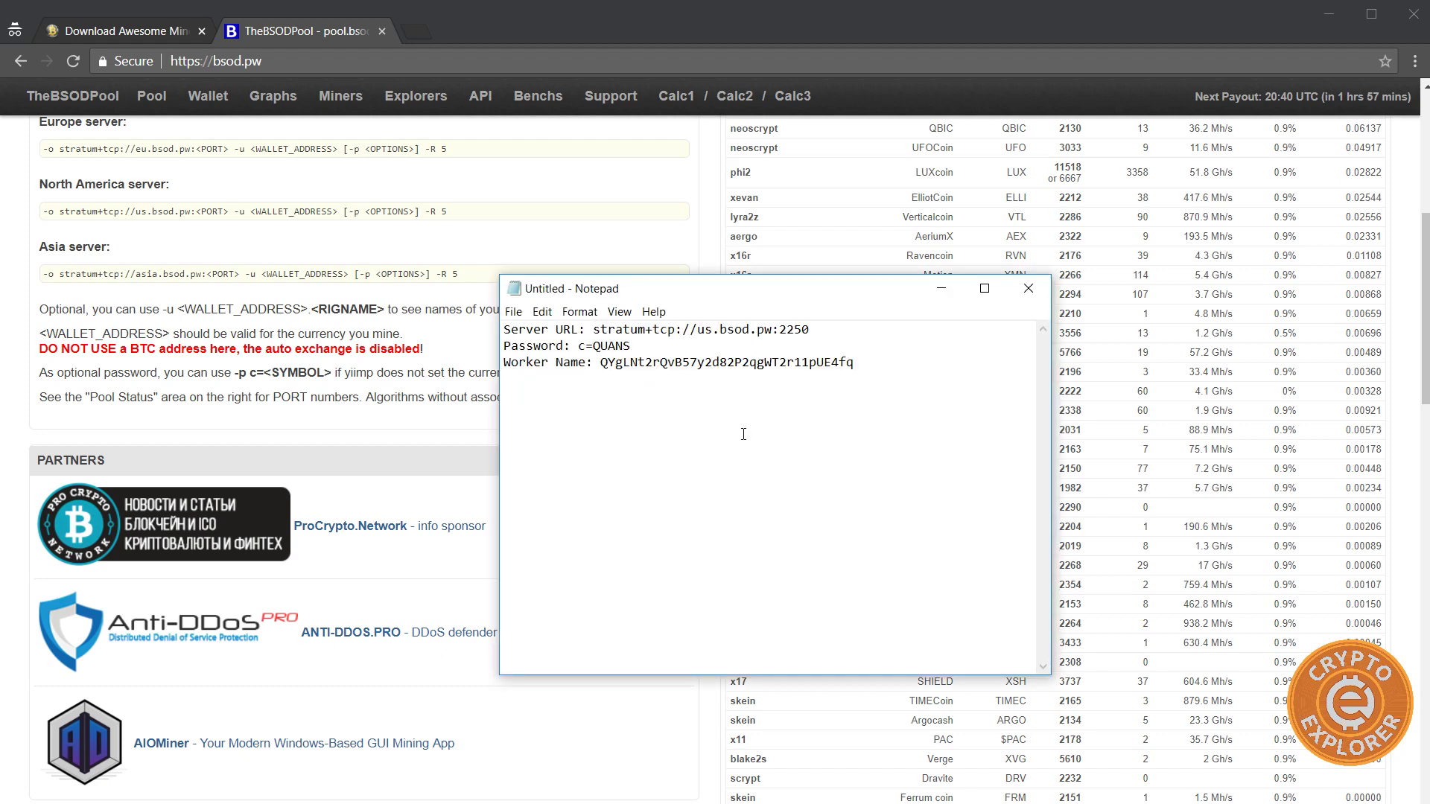
{"action": "double_click", "coordinate": [710, 361]}
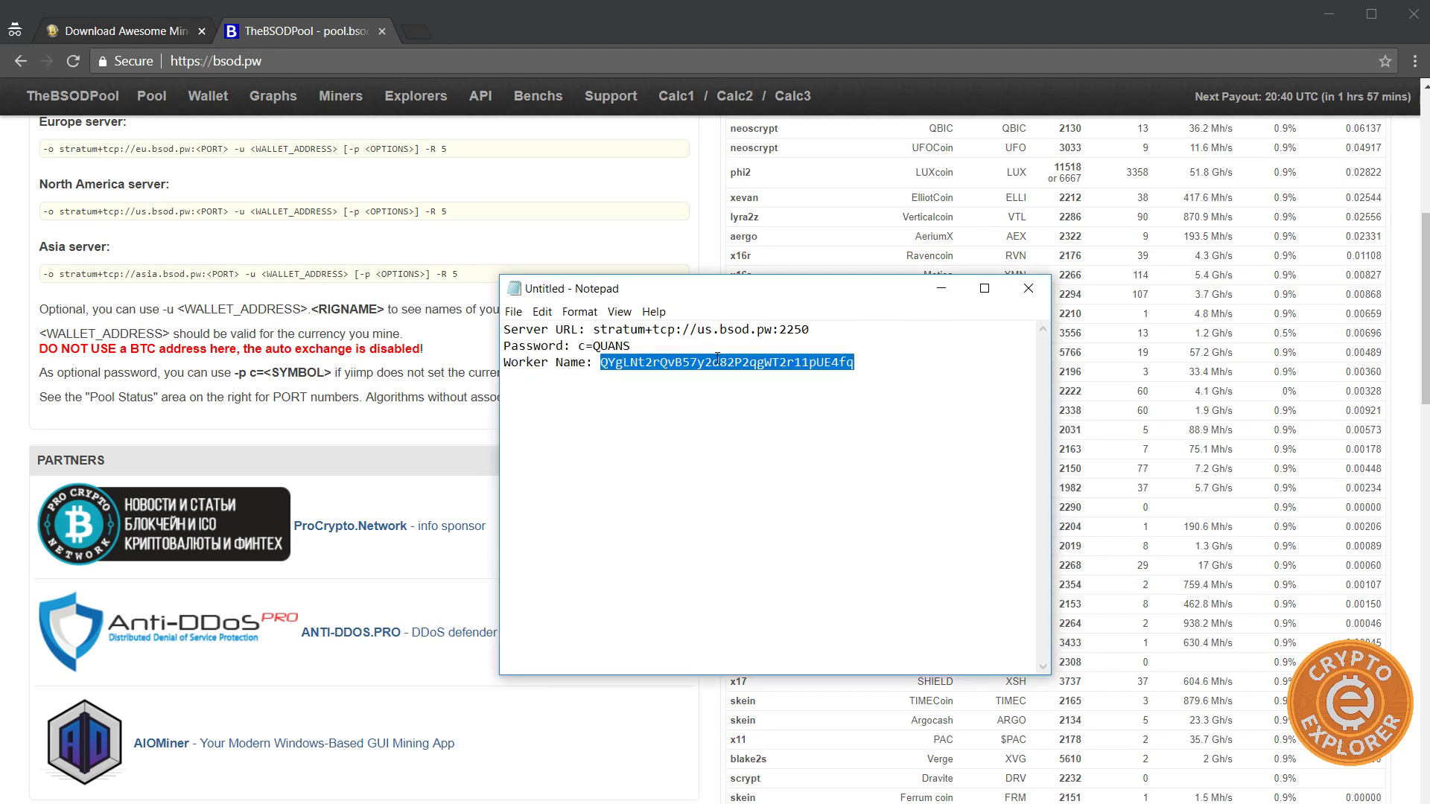
{"action": "left_click", "coordinate": [727, 362]}
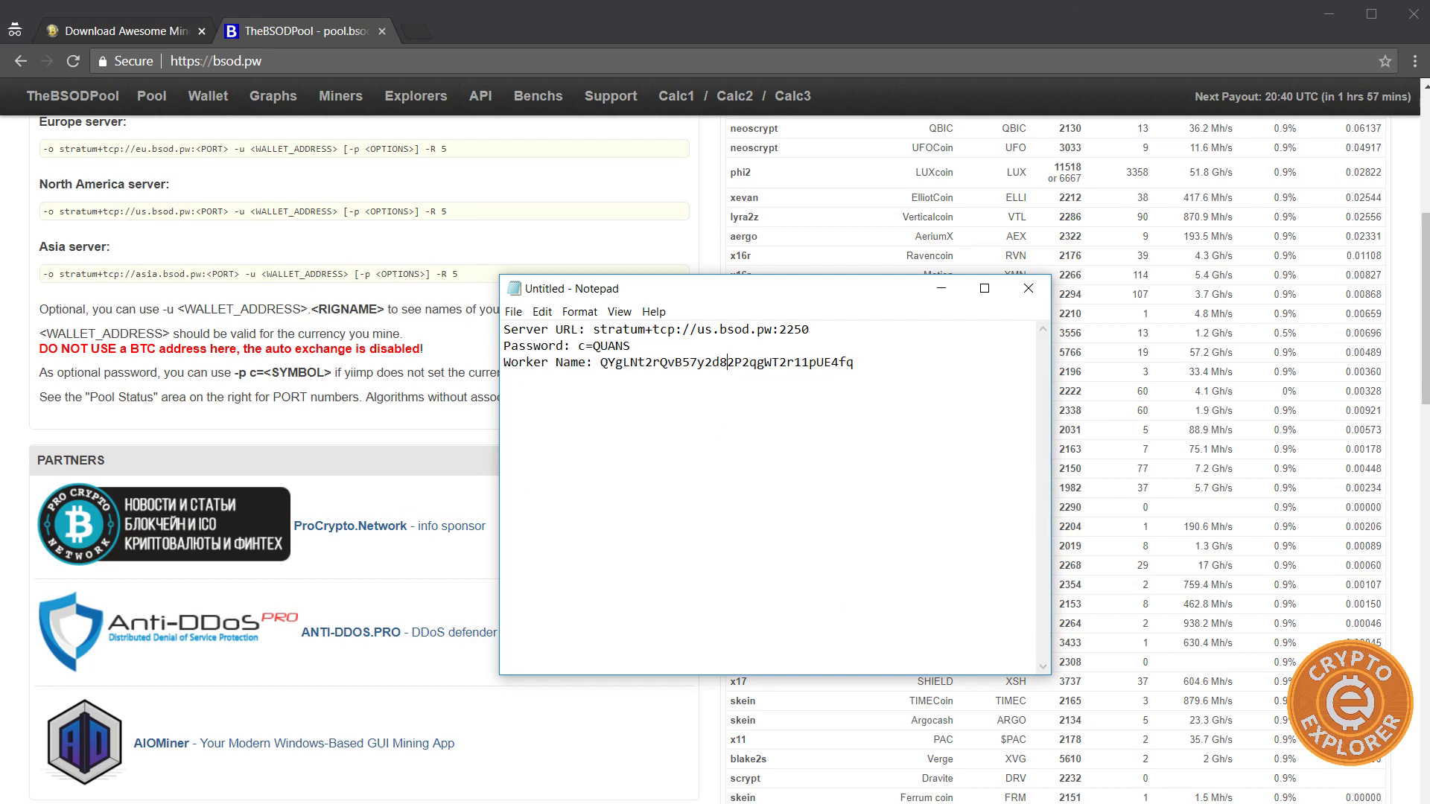
{"action": "left_click_drag", "start_coordinate": [660, 289], "coordinate": [247, 653]}
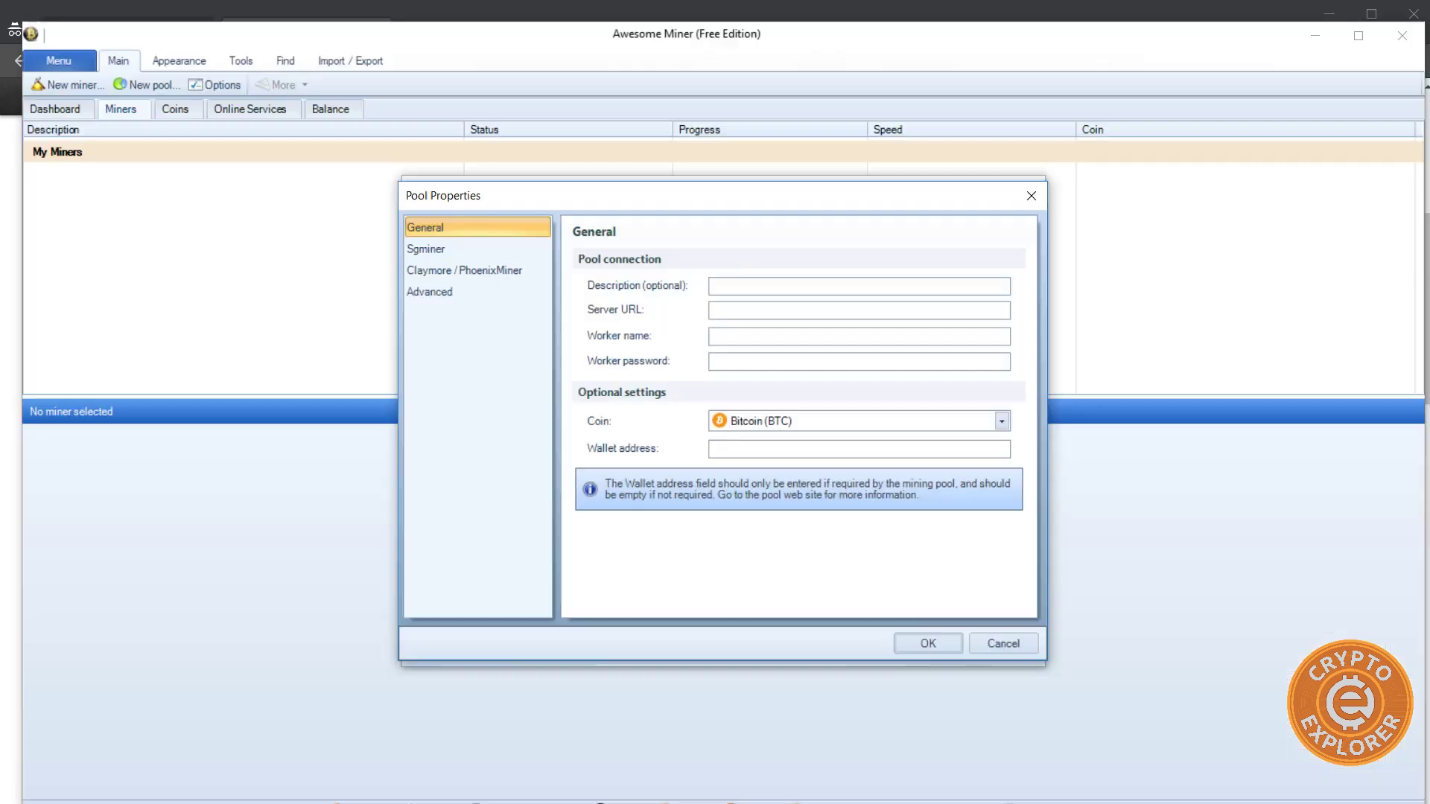
- Name the pool Quantis and paste the stratum+tcp://us.bsod.pw:2250 server URL
{"action": "left_click", "coordinate": [779, 290]}
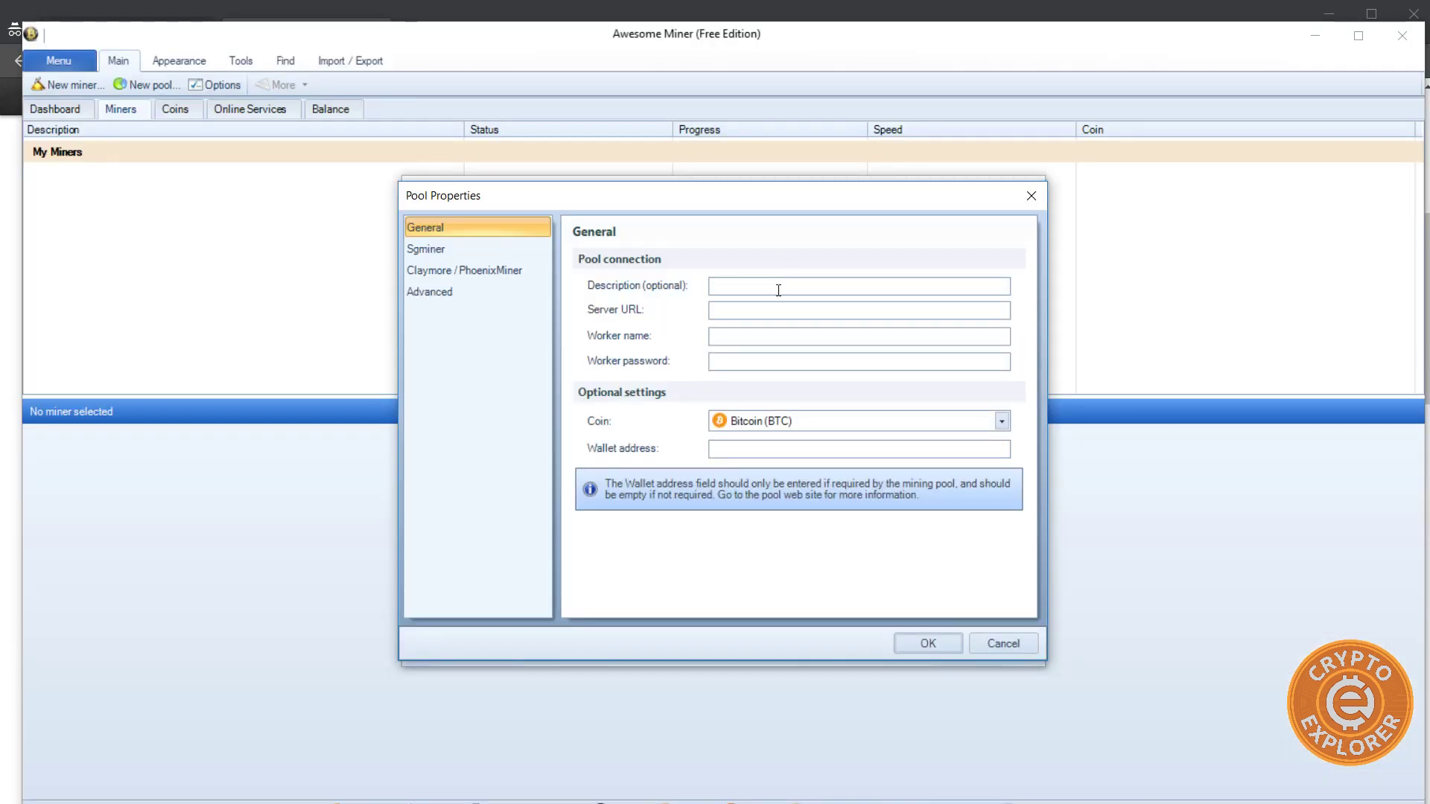
{"action": "type", "text": "Quantis"}
{"action": "left_click", "coordinate": [555, 801]}
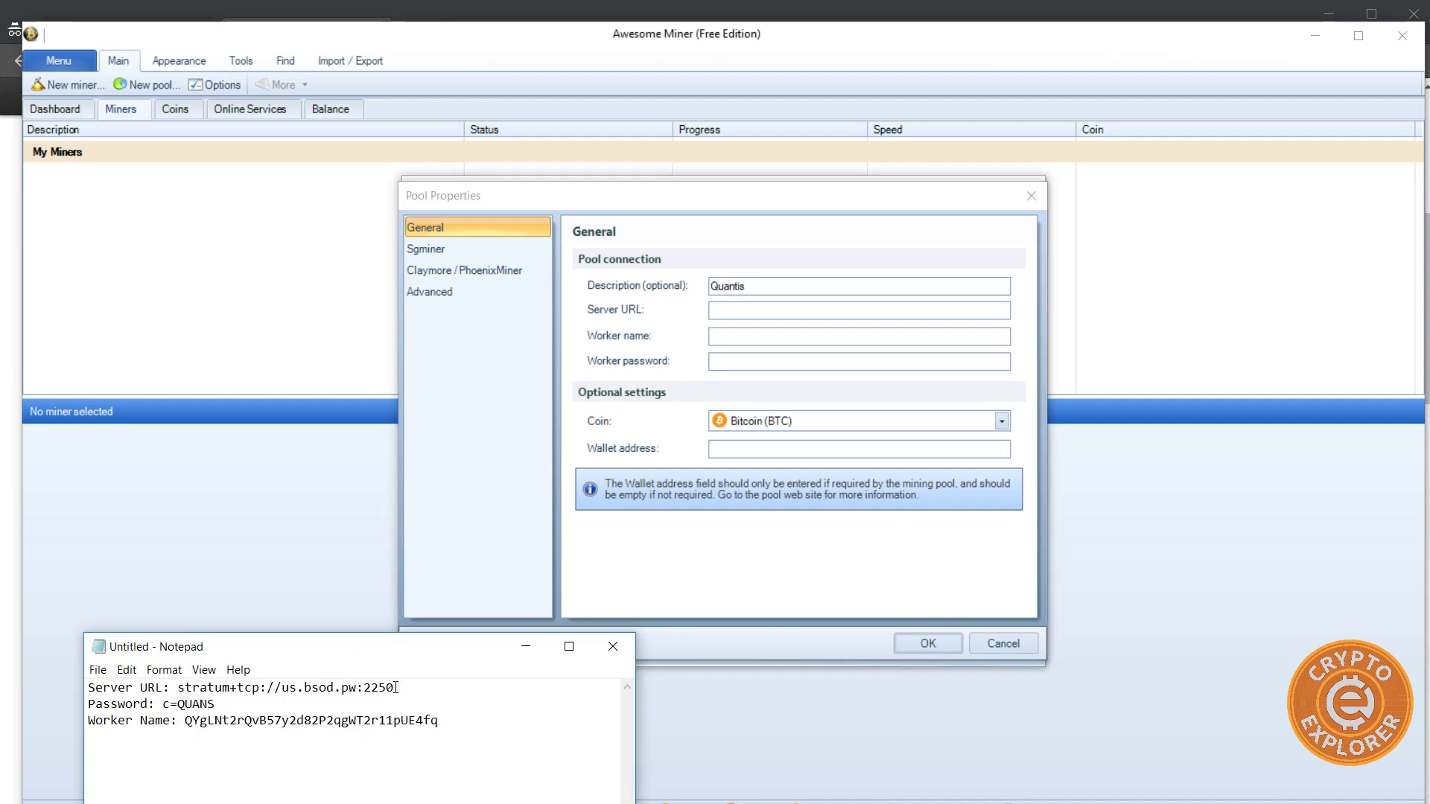
{"action": "left_click_drag", "start_coordinate": [394, 688], "coordinate": [178, 689]}
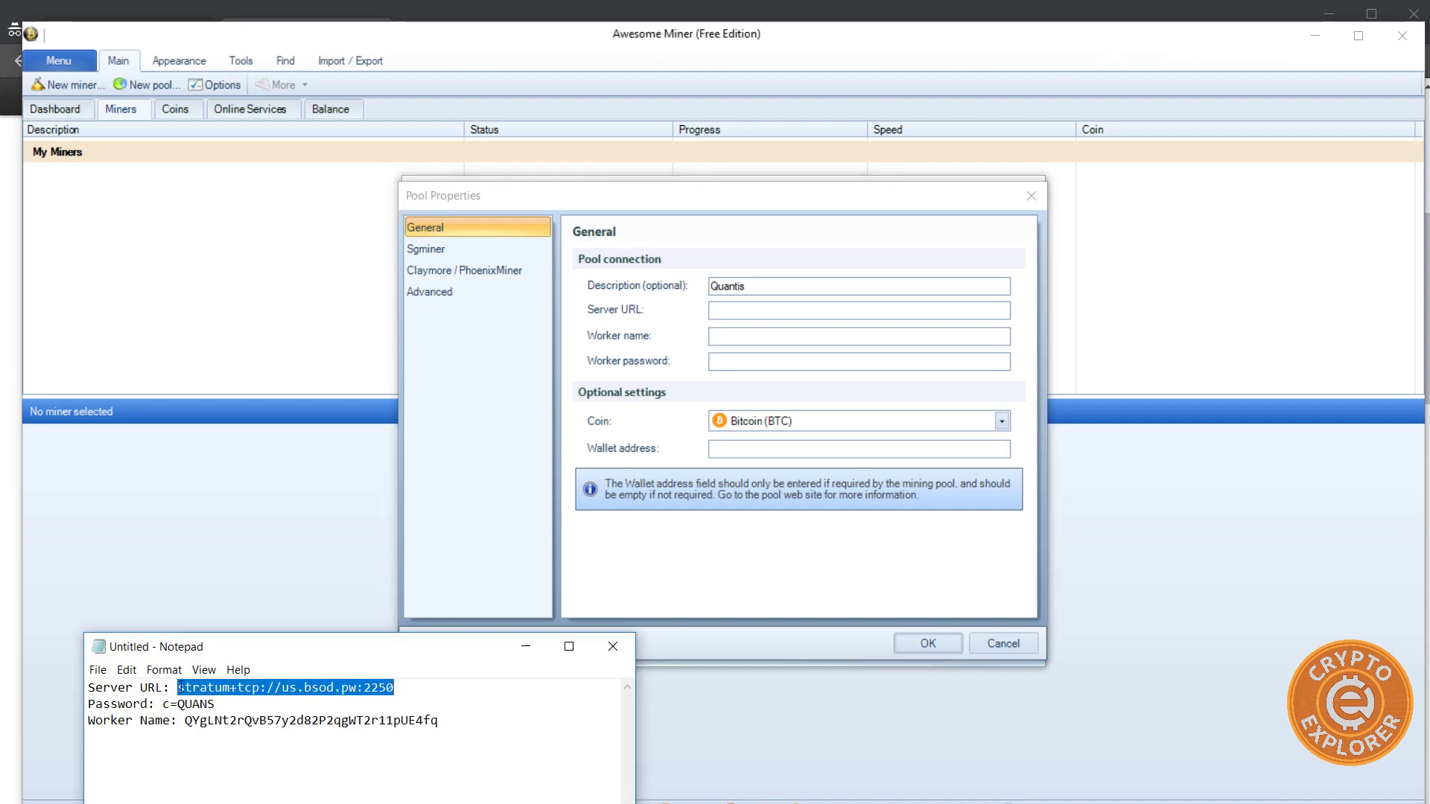
{"action": "key", "text": "ctrl+c"}
{"action": "left_click", "coordinate": [763, 310]}
{"action": "key", "text": "ctrl+v"}
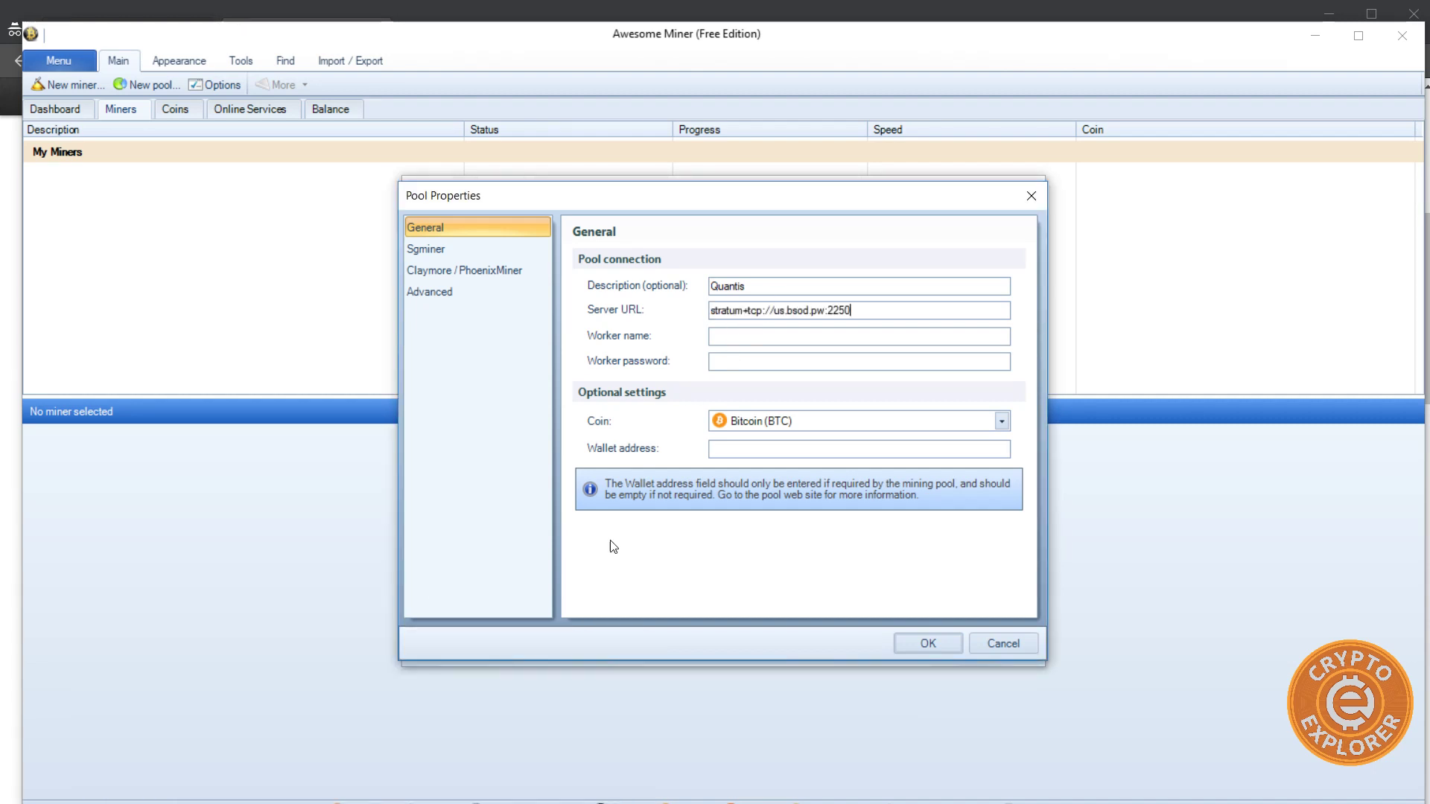
- Fill in the worker name and worker password from the mining notes
{"action": "left_click", "coordinate": [555, 801]}
{"action": "double_click", "coordinate": [390, 719]}
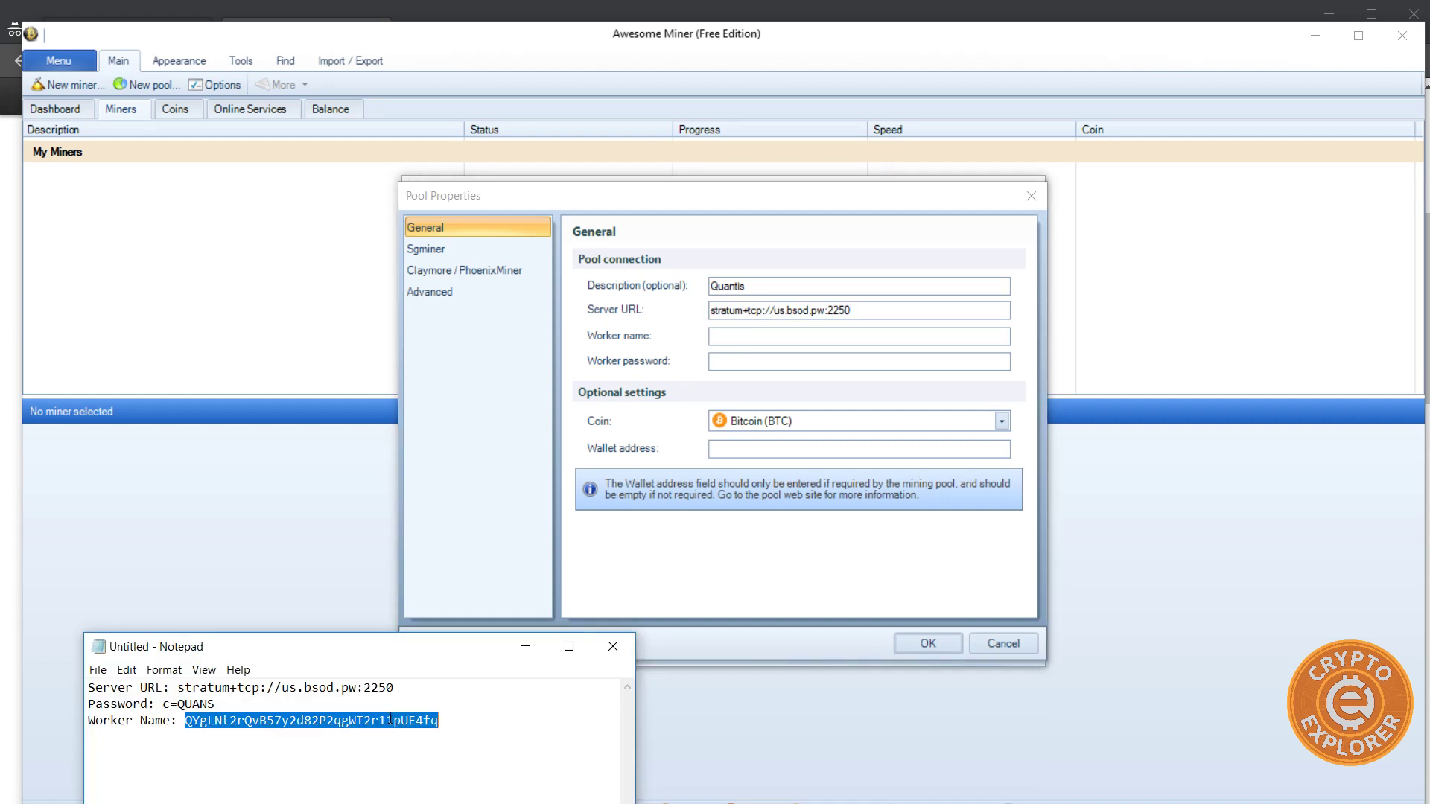
{"action": "left_click", "coordinate": [757, 336]}
{"action": "key", "text": "ctrl+v"}
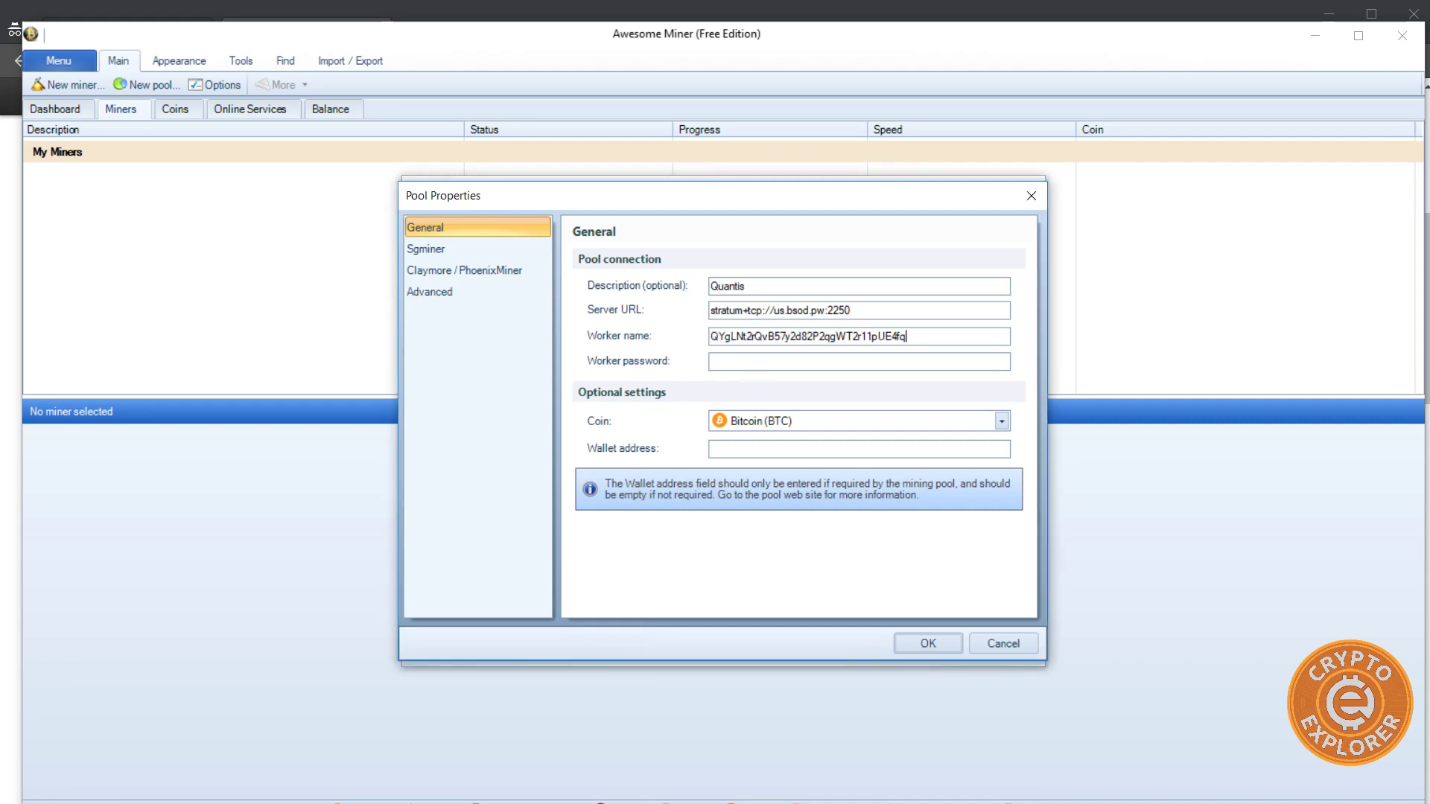
{"action": "left_click", "coordinate": [440, 721]}
{"action": "left_click_drag", "start_coordinate": [210, 704], "coordinate": [163, 705]}
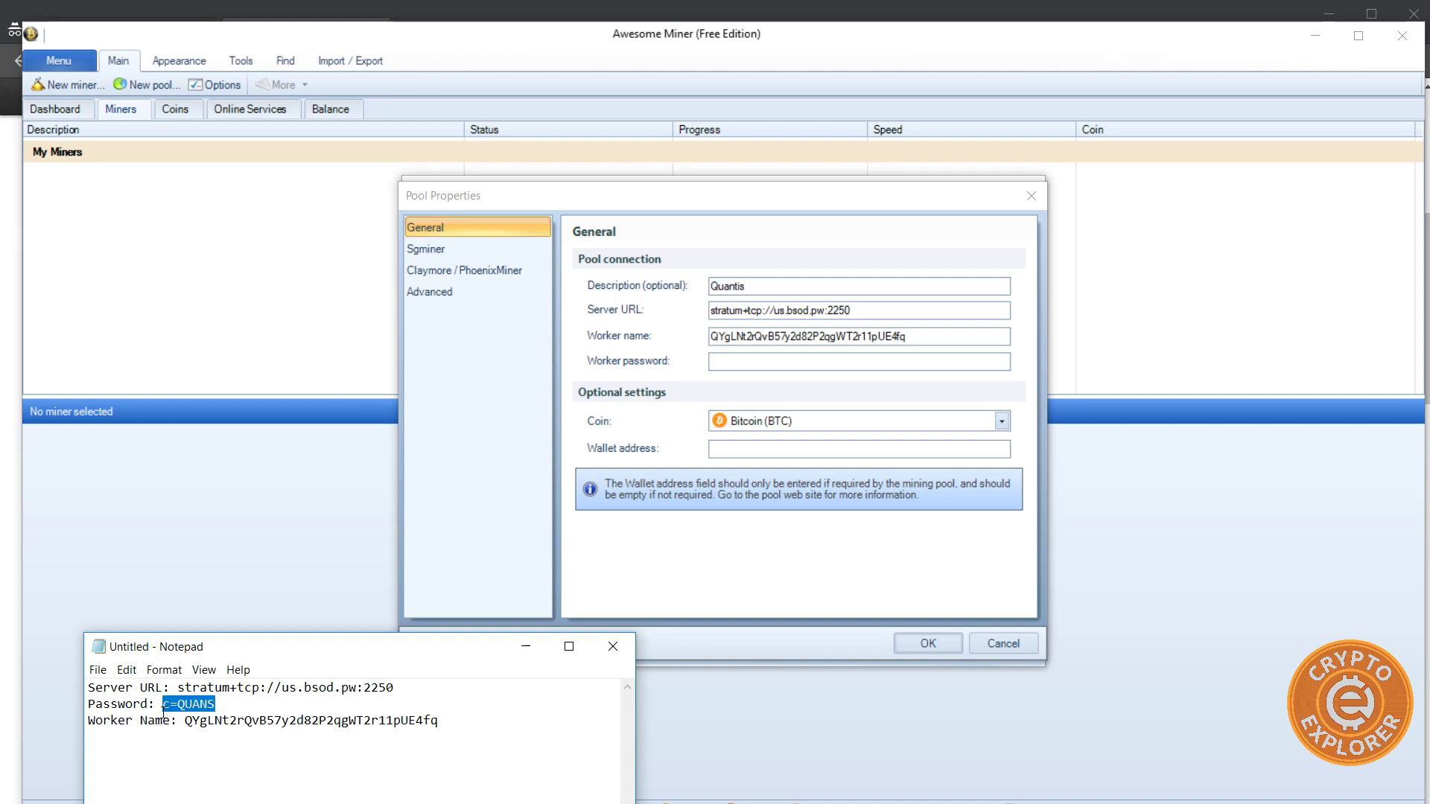
{"action": "left_click", "coordinate": [752, 362]}
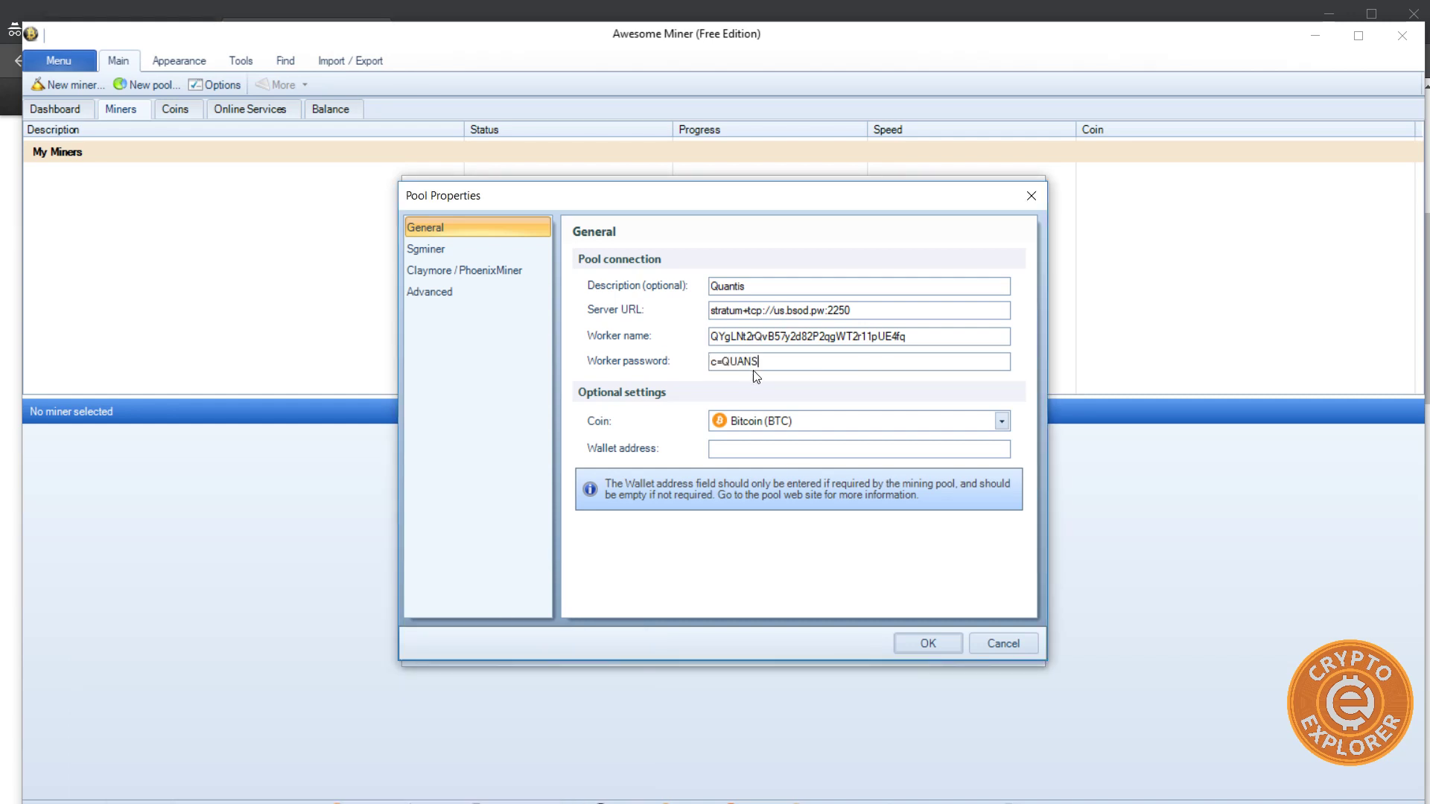
- Set the pool's coin to Unspecified Scrypt
{"action": "left_click", "coordinate": [755, 422]}
{"action": "scroll", "coordinate": [848, 737], "scroll_direction": "down", "scroll_amount": 15}
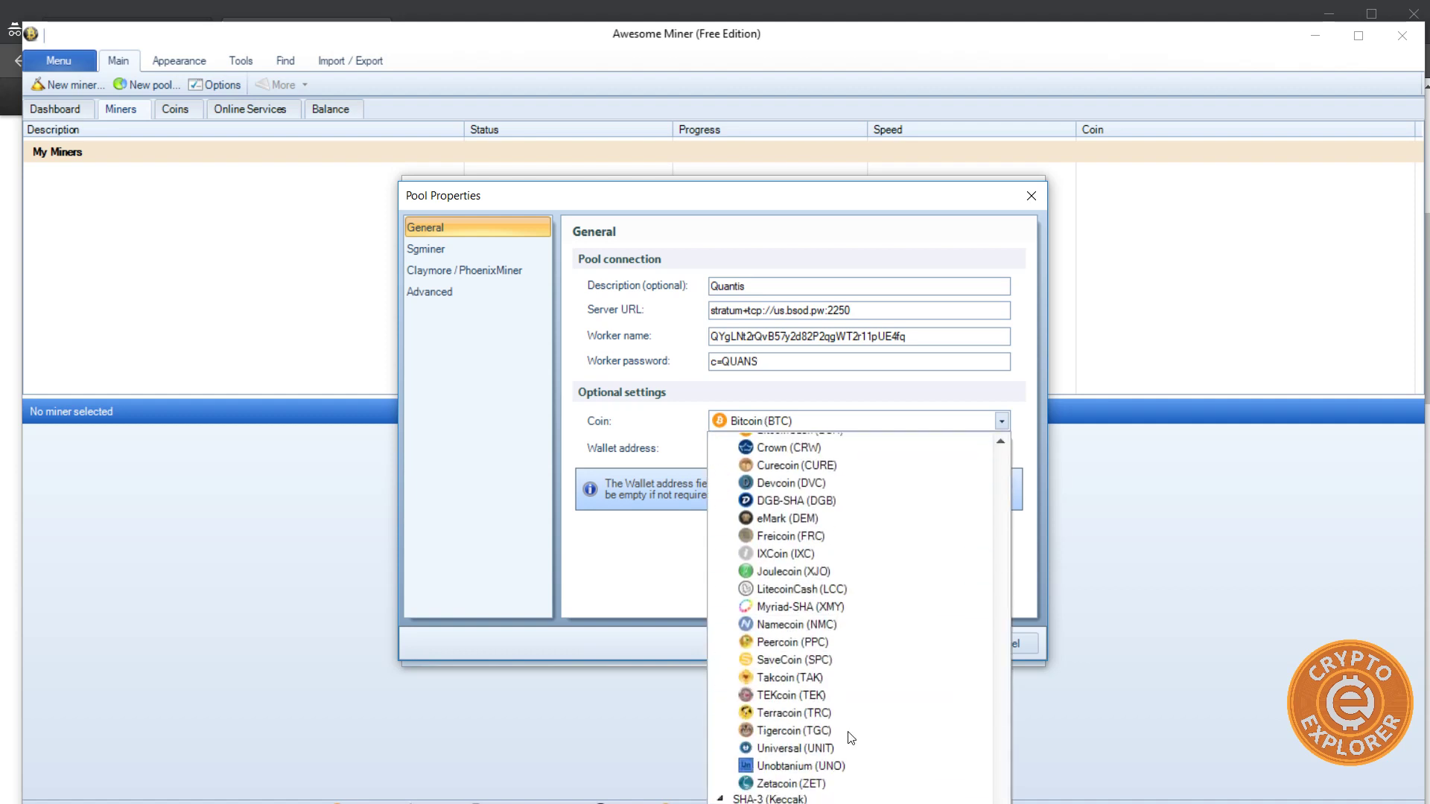
{"action": "scroll", "coordinate": [849, 771], "scroll_direction": "up", "scroll_amount": 15}
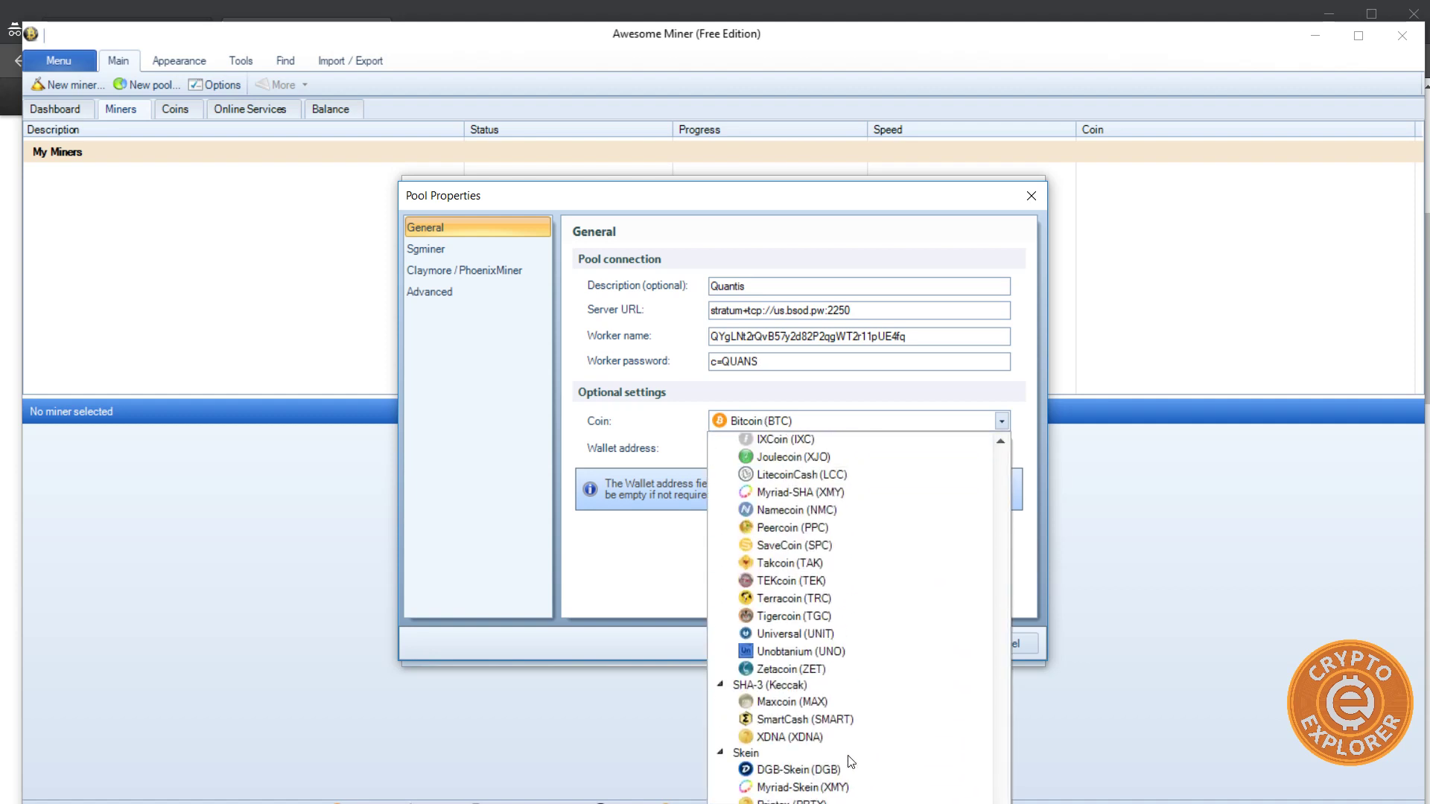
{"action": "scroll", "coordinate": [862, 786], "scroll_direction": "down", "scroll_amount": 2}
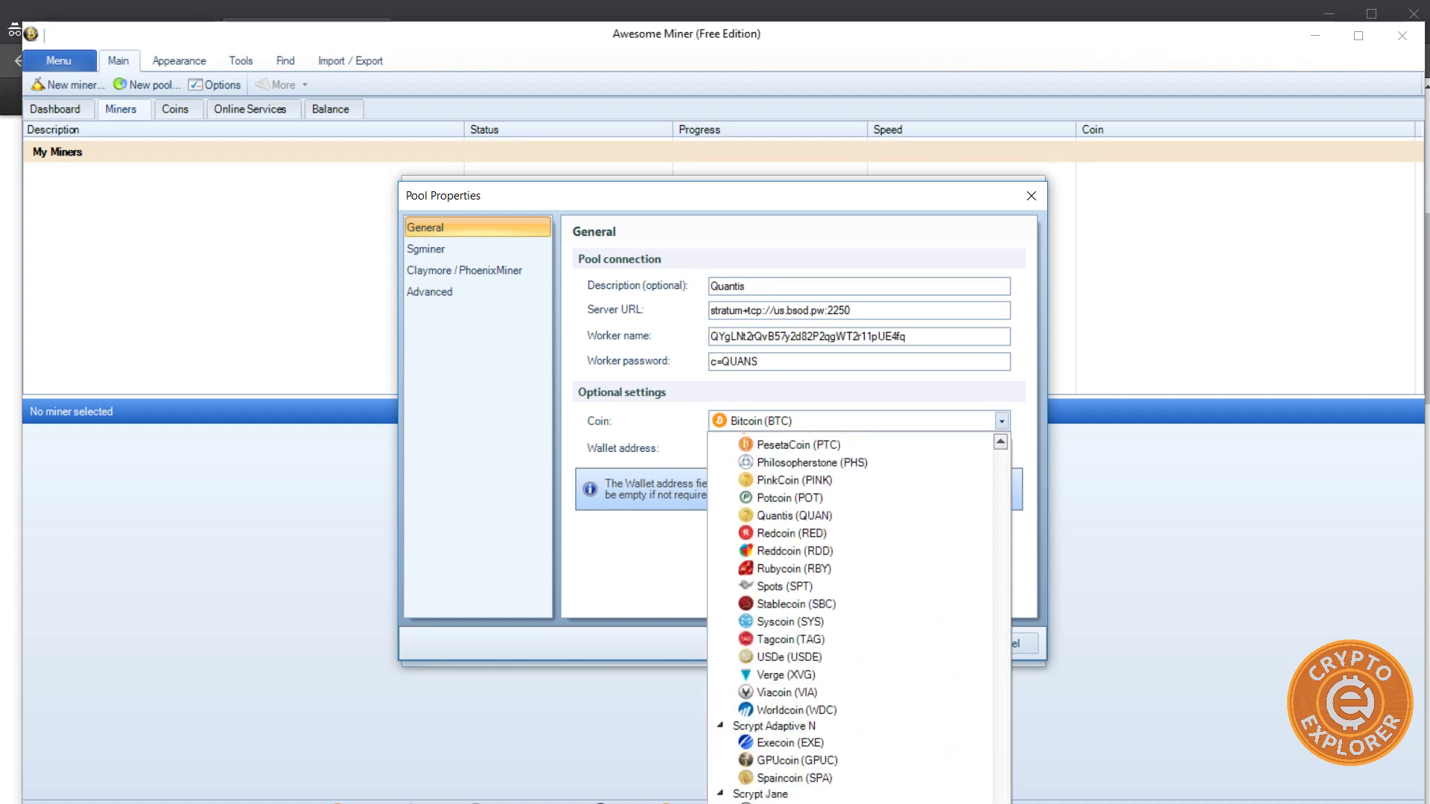
{"action": "scroll", "coordinate": [877, 767], "scroll_direction": "up", "scroll_amount": 15}
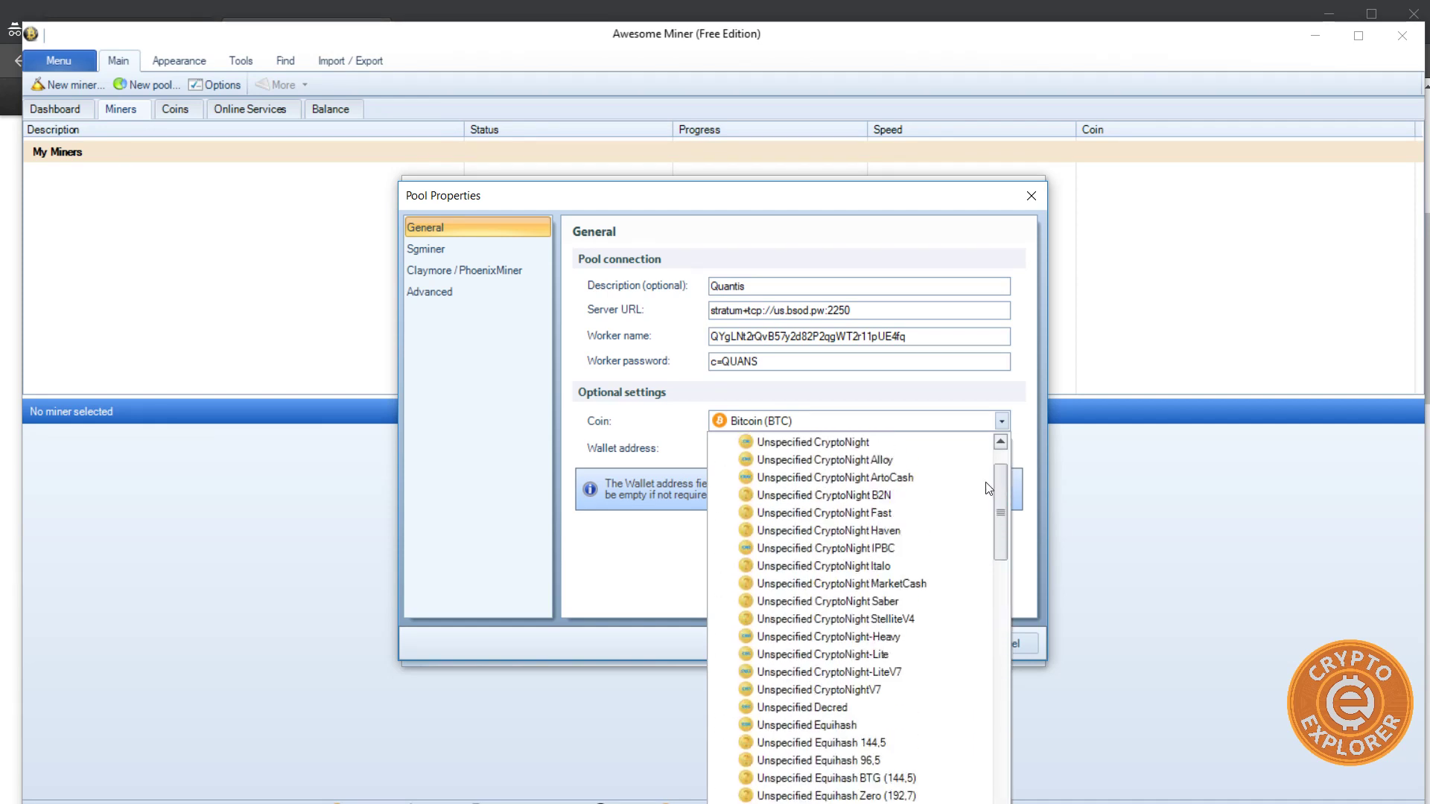
{"action": "scroll", "coordinate": [878, 767], "scroll_direction": "down", "scroll_amount": 3}
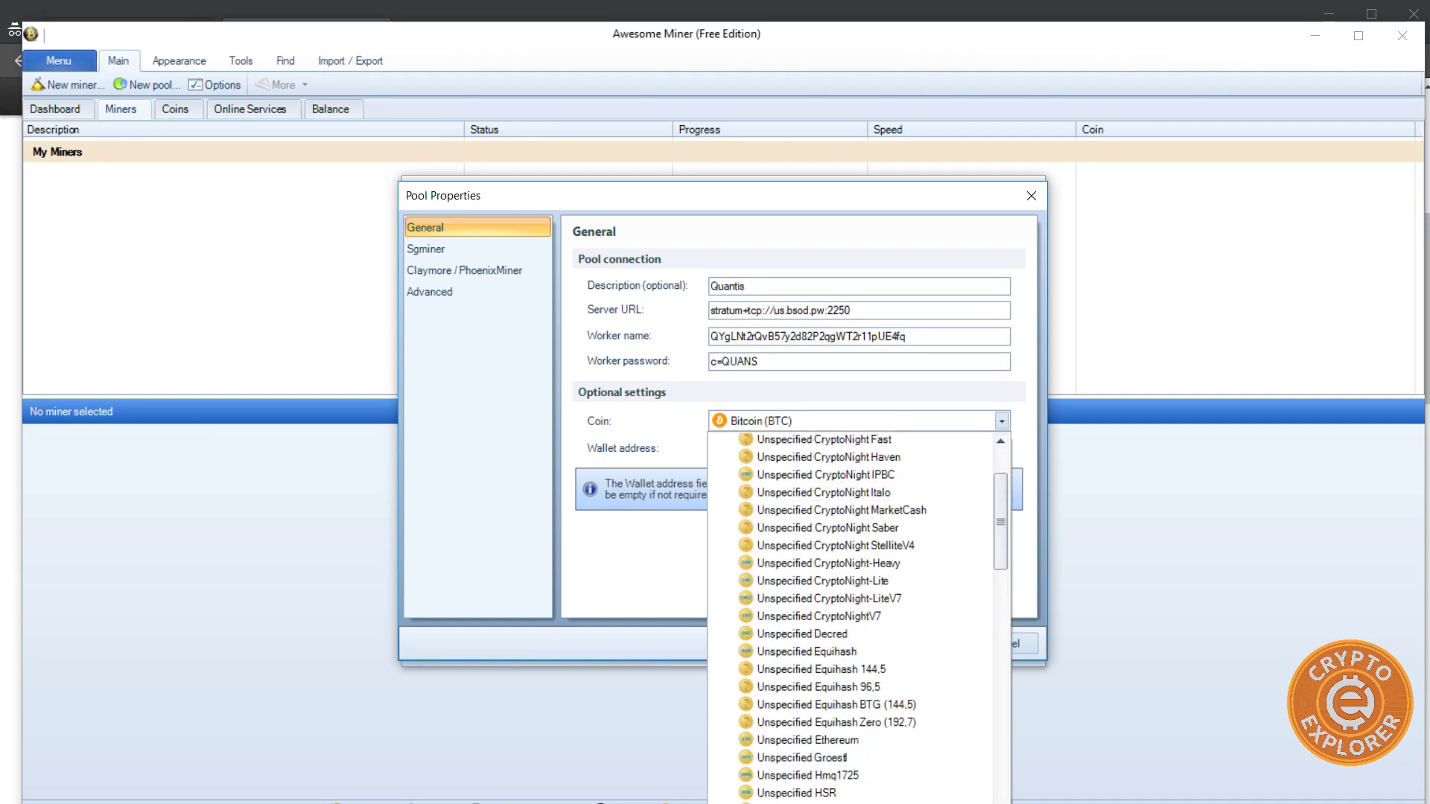
{"action": "key", "text": "Return"}
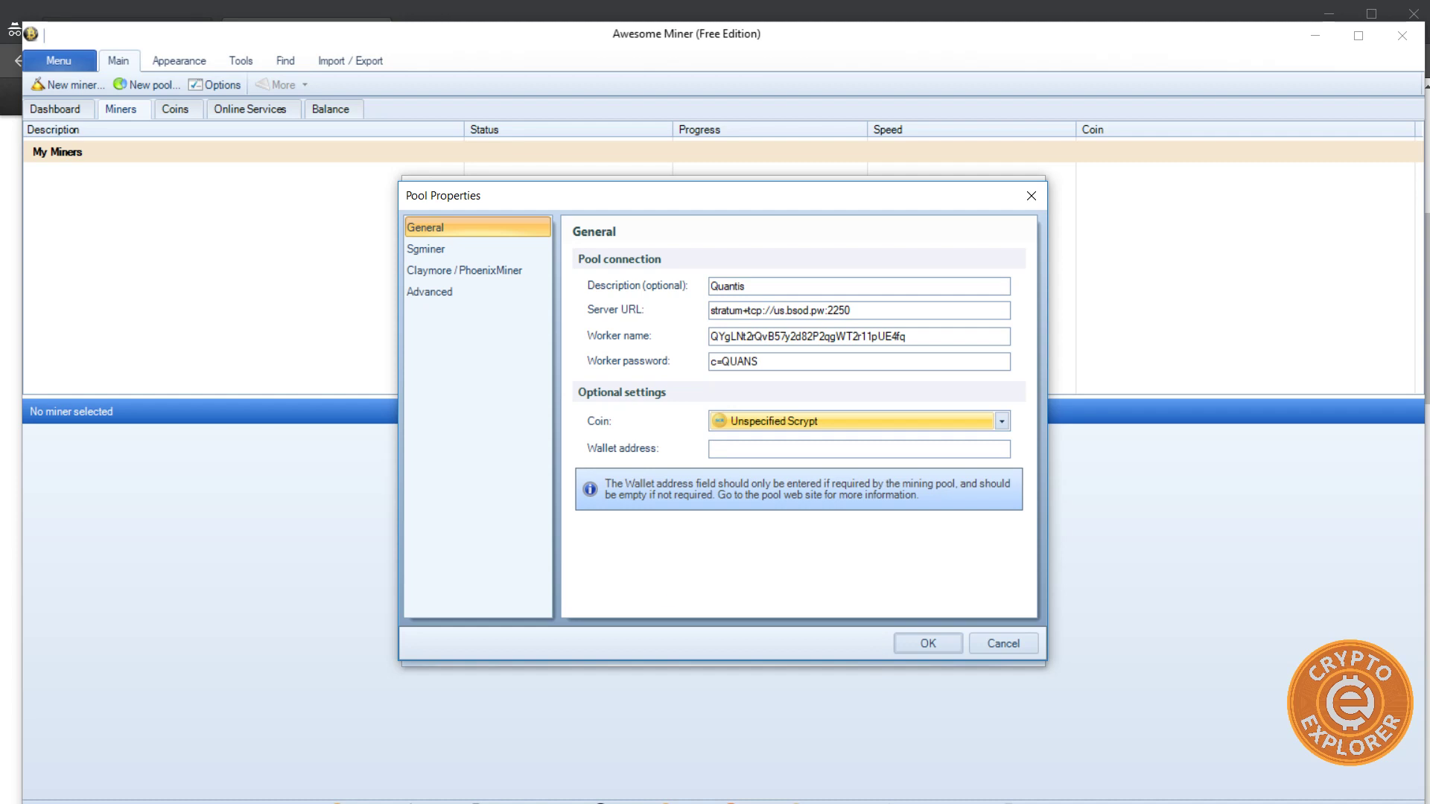
- Paste the wallet address from the notes and save the Quantis pool
{"action": "key", "text": "alt+Tab"}
{"action": "double_click", "coordinate": [298, 720]}
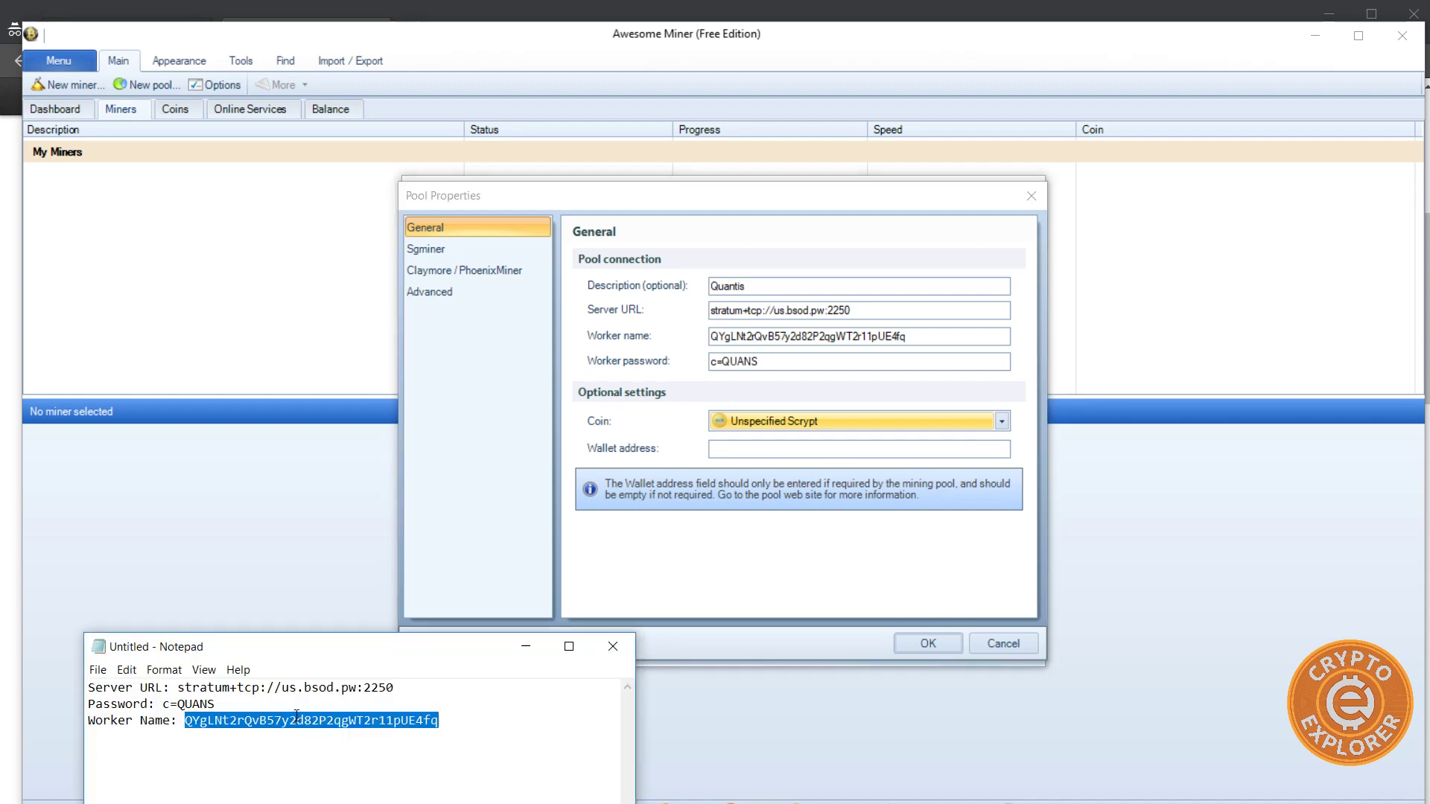
{"action": "key", "text": "ctrl+c"}
{"action": "left_click", "coordinate": [797, 447]}
{"action": "key", "text": "ctrl+v"}
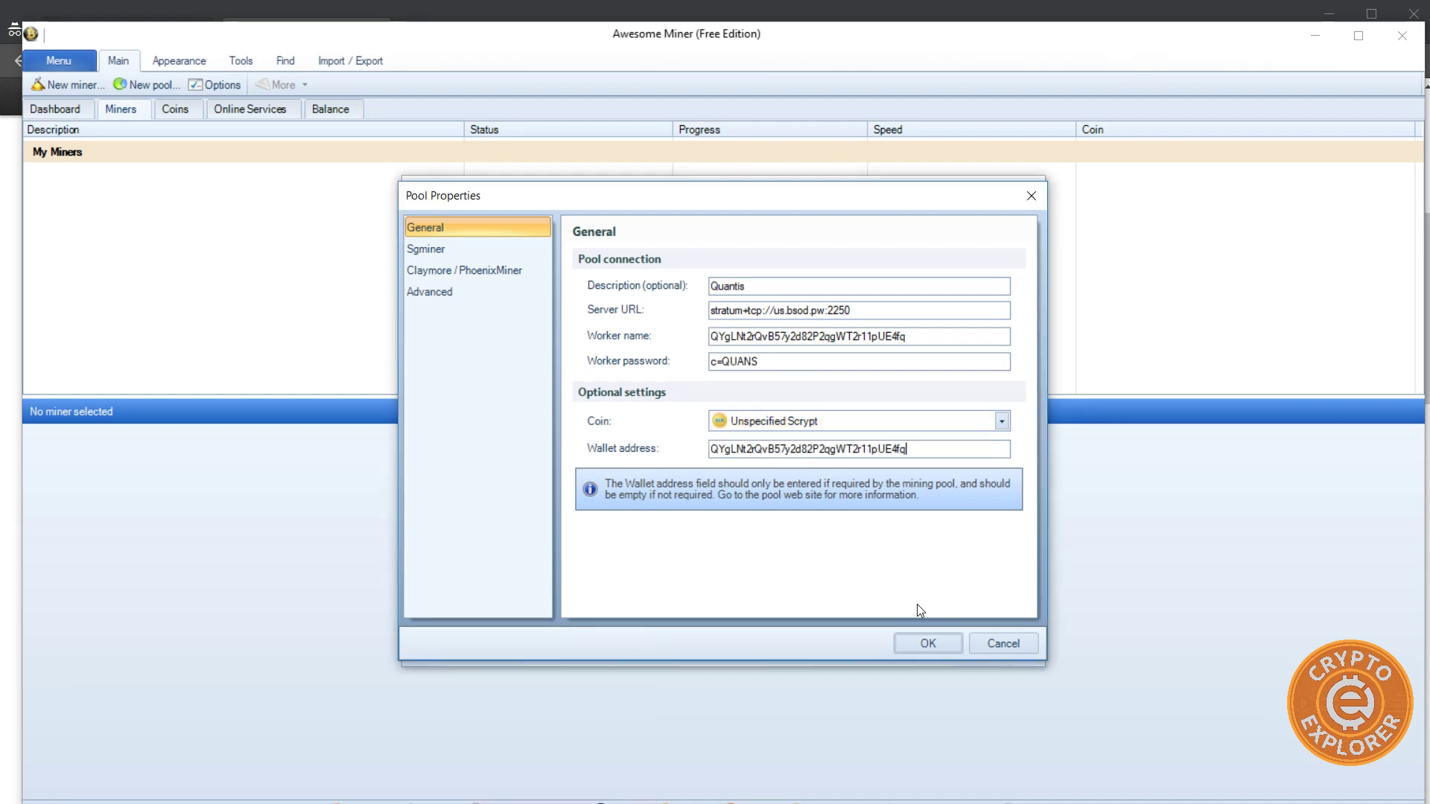
{"action": "left_click", "coordinate": [931, 649]}
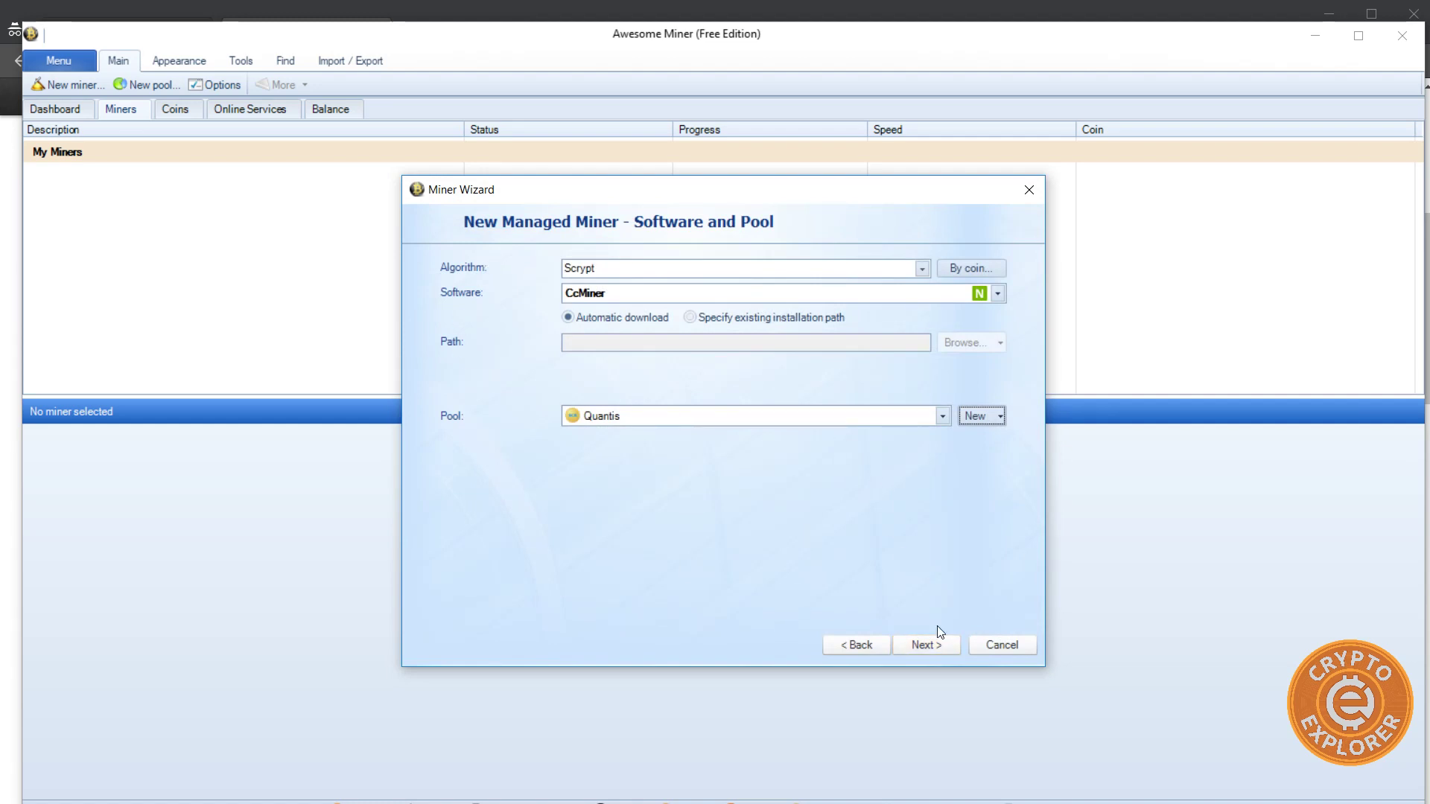
- Finish the wizard to create the Quantis miner and start it
{"action": "left_click", "coordinate": [927, 645]}
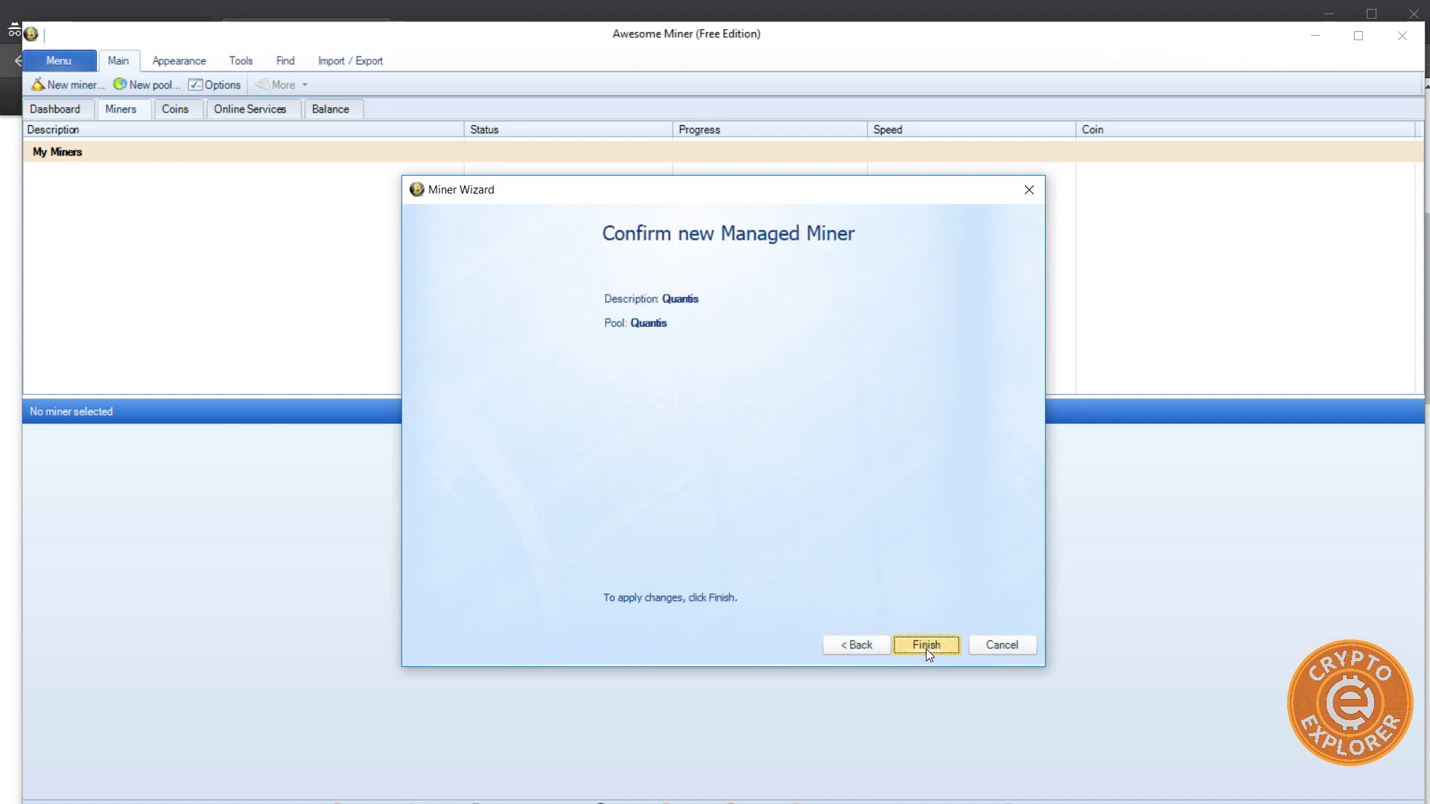
{"action": "left_click", "coordinate": [922, 643]}
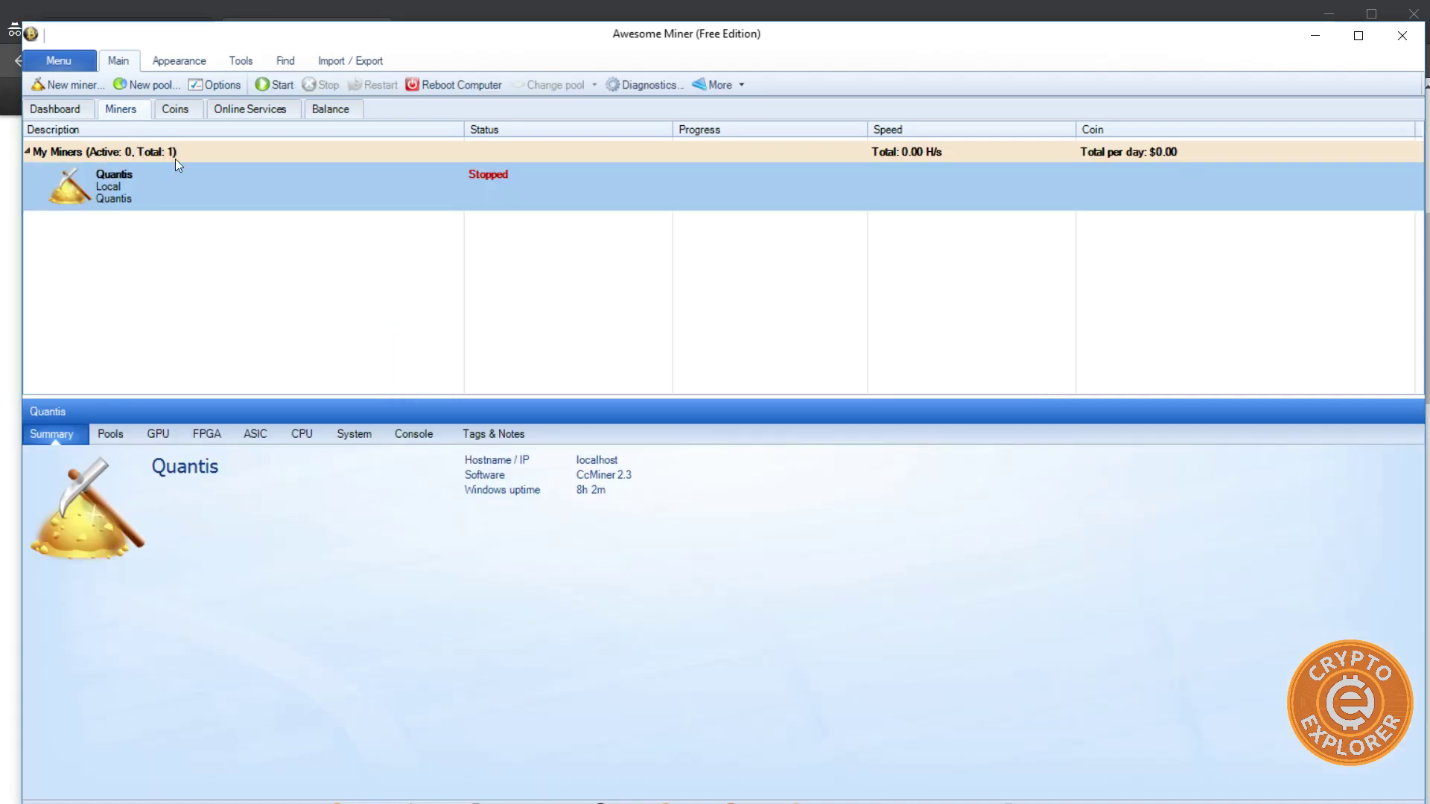
{"action": "left_click", "coordinate": [271, 83]}
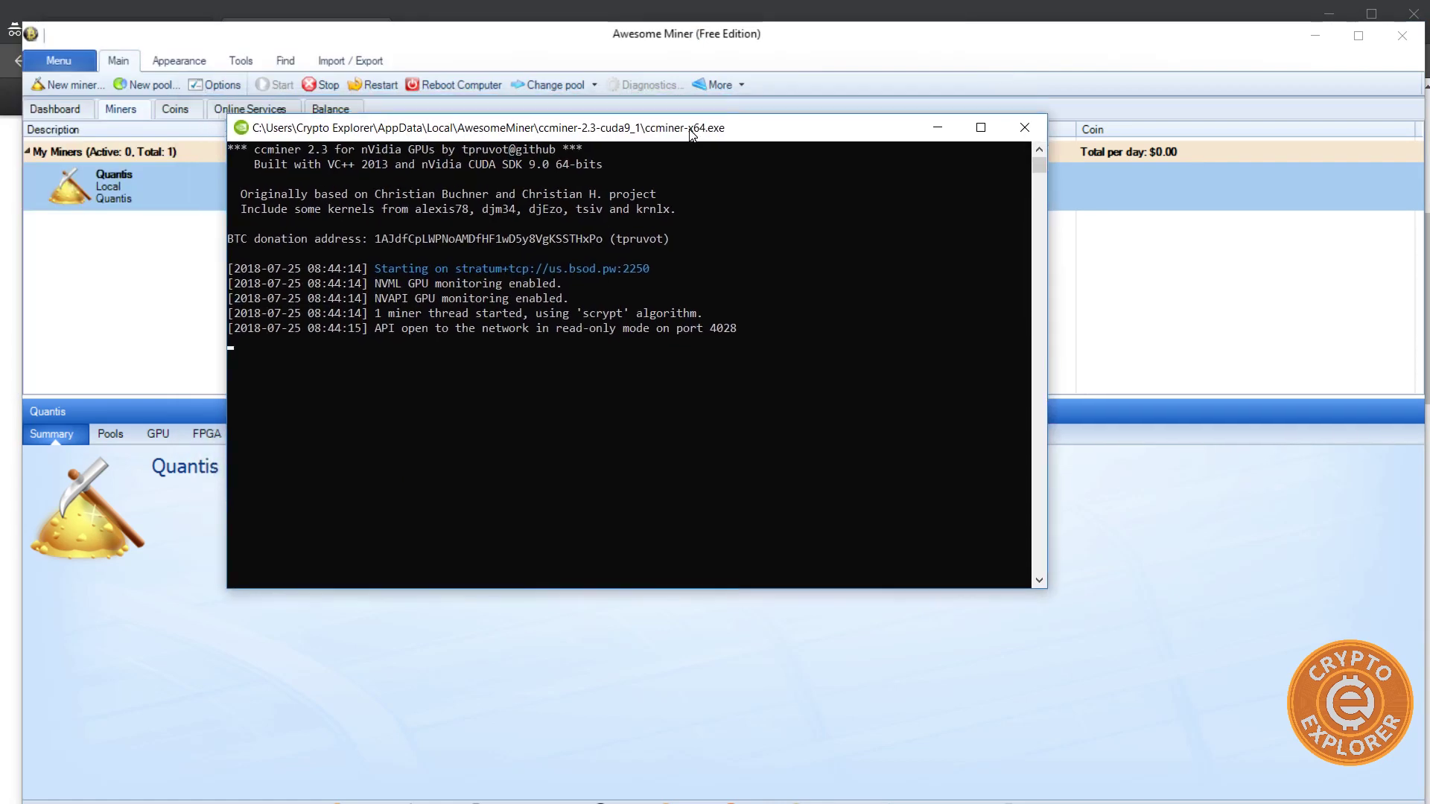
- Move the ccminer console aside to reveal the miner summary, then return to bsod.pw
{"action": "left_click_drag", "start_coordinate": [692, 133], "coordinate": [750, 188]}
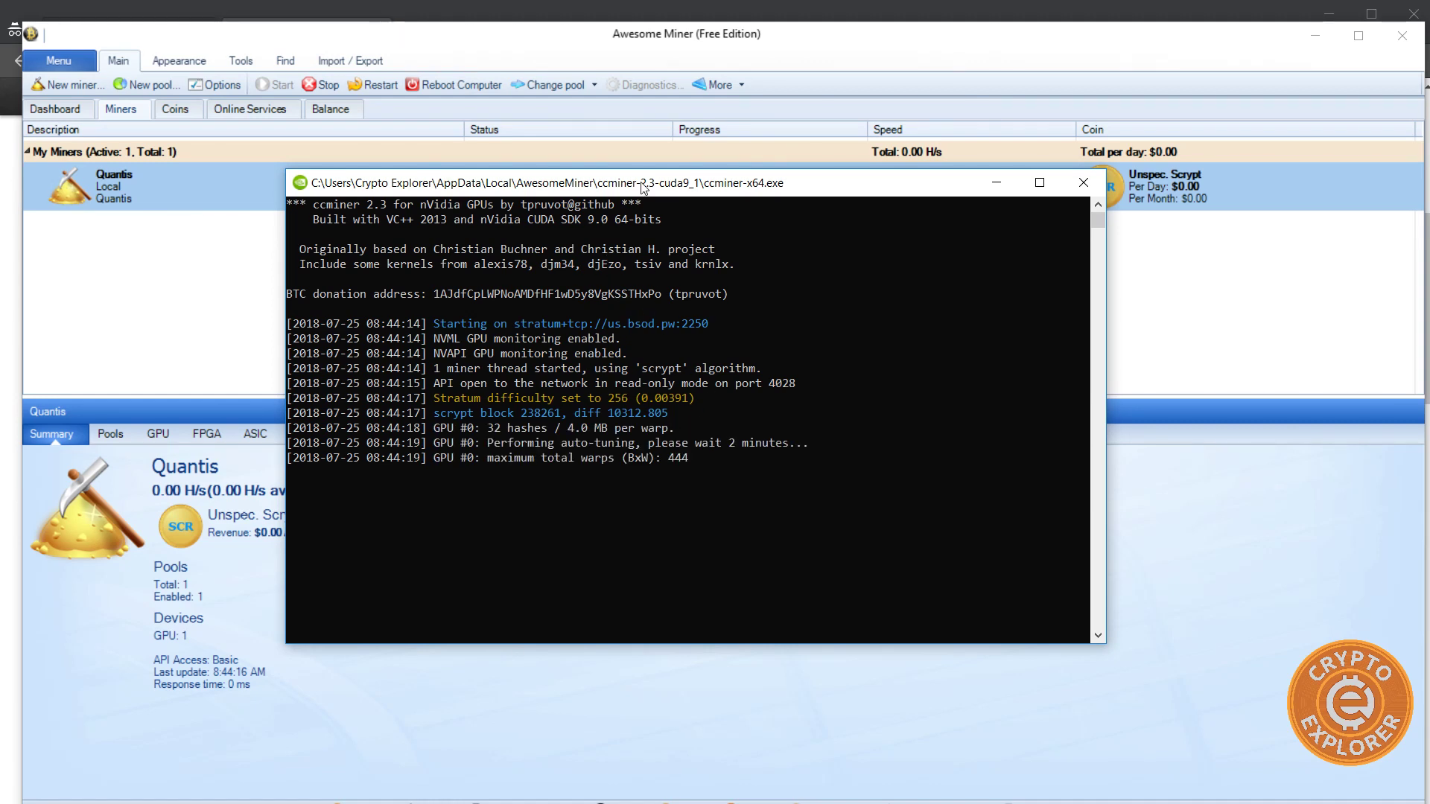
{"action": "left_click_drag", "start_coordinate": [646, 188], "coordinate": [709, 186]}
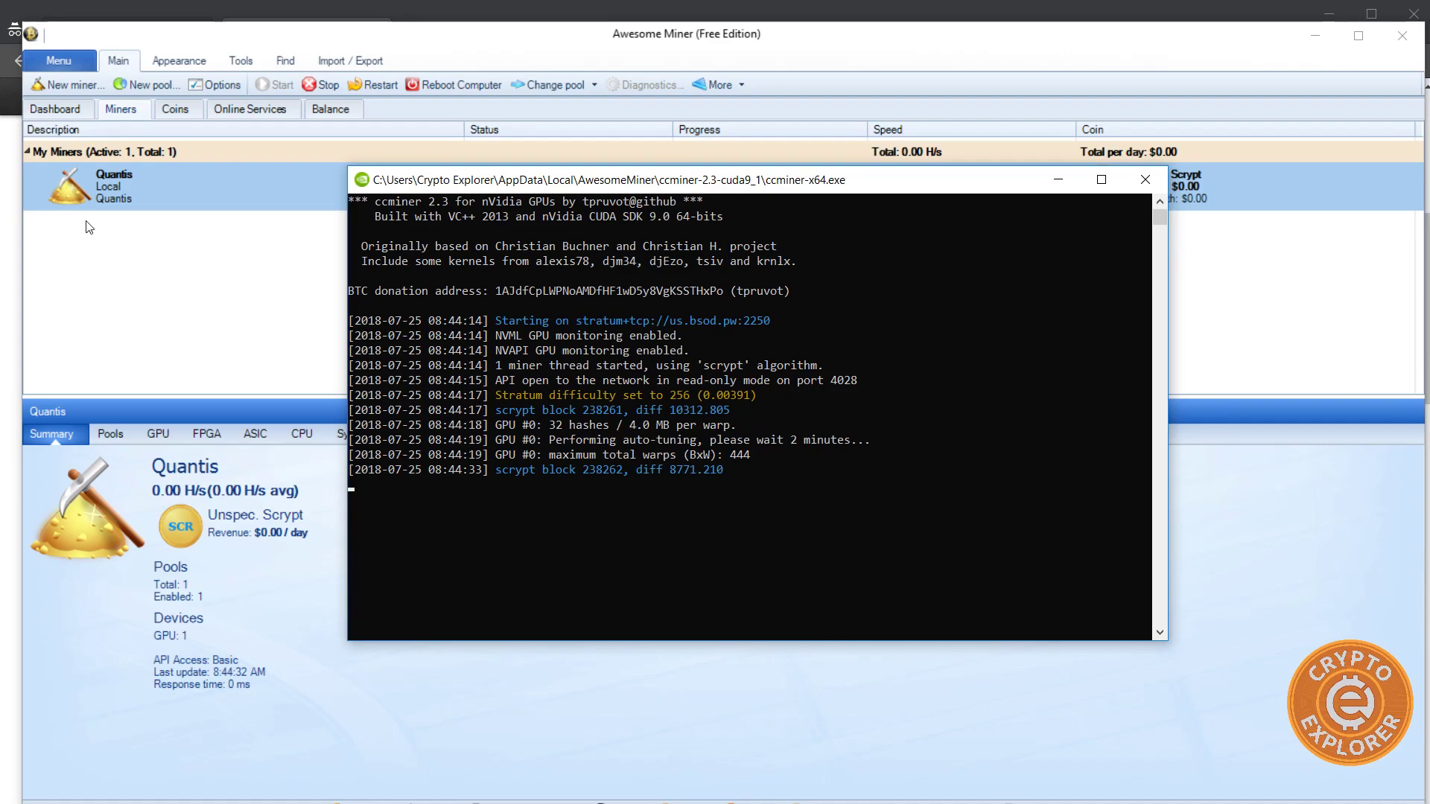
{"action": "left_click", "coordinate": [302, 11]}
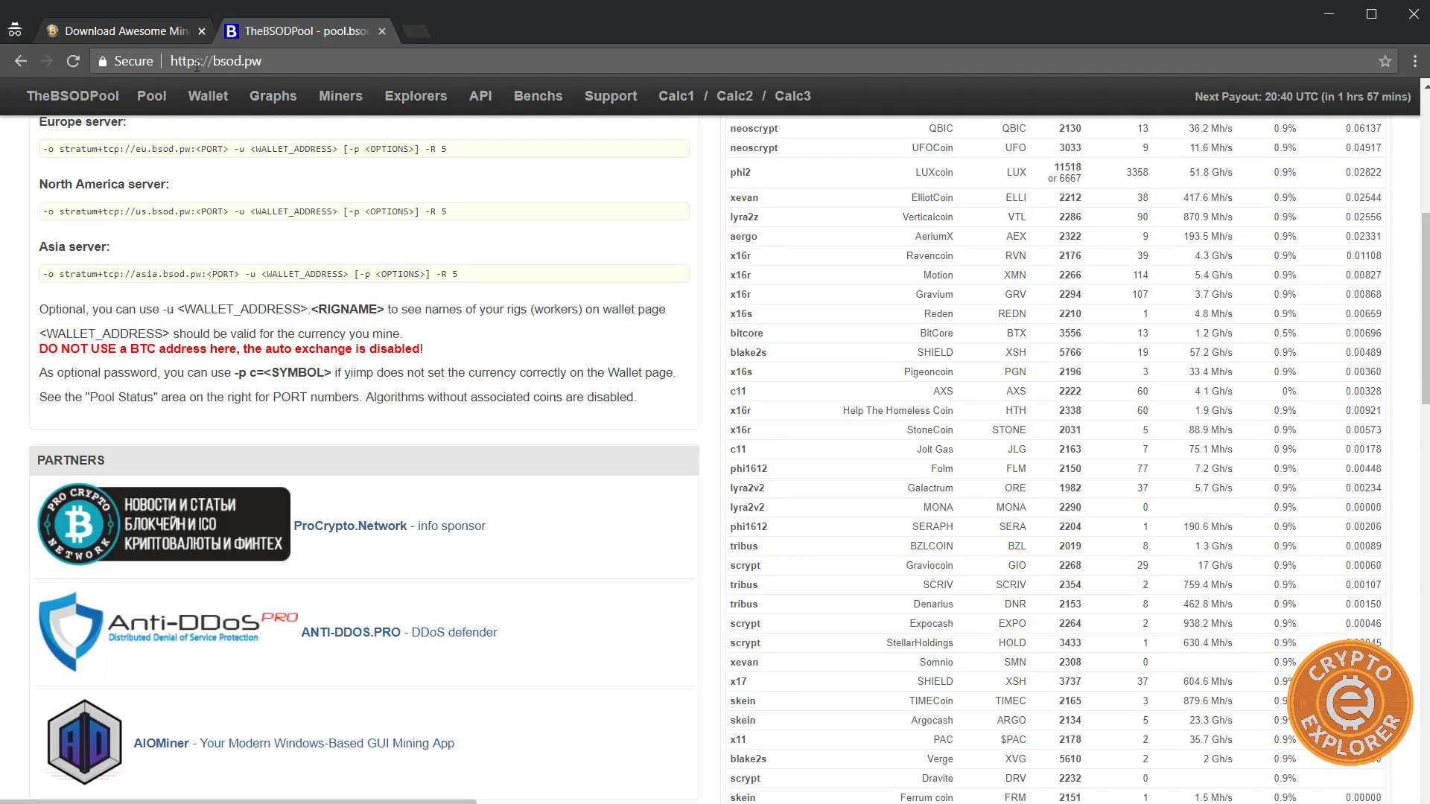
- Open the pool's Wallet page and copy the wallet address from the notes
{"action": "scroll", "coordinate": [316, 239], "scroll_direction": "up", "scroll_amount": 6}
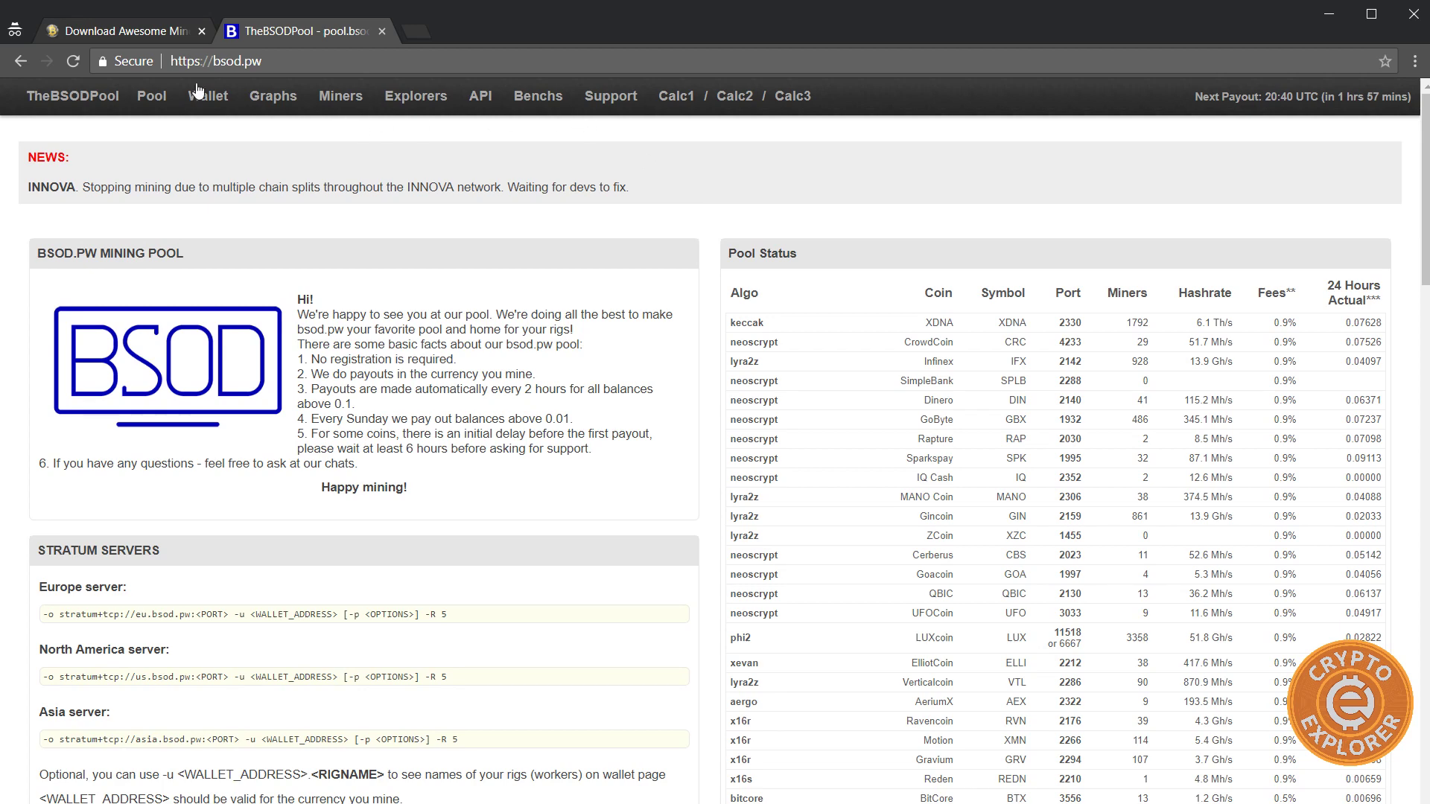
{"action": "left_click", "coordinate": [213, 101]}
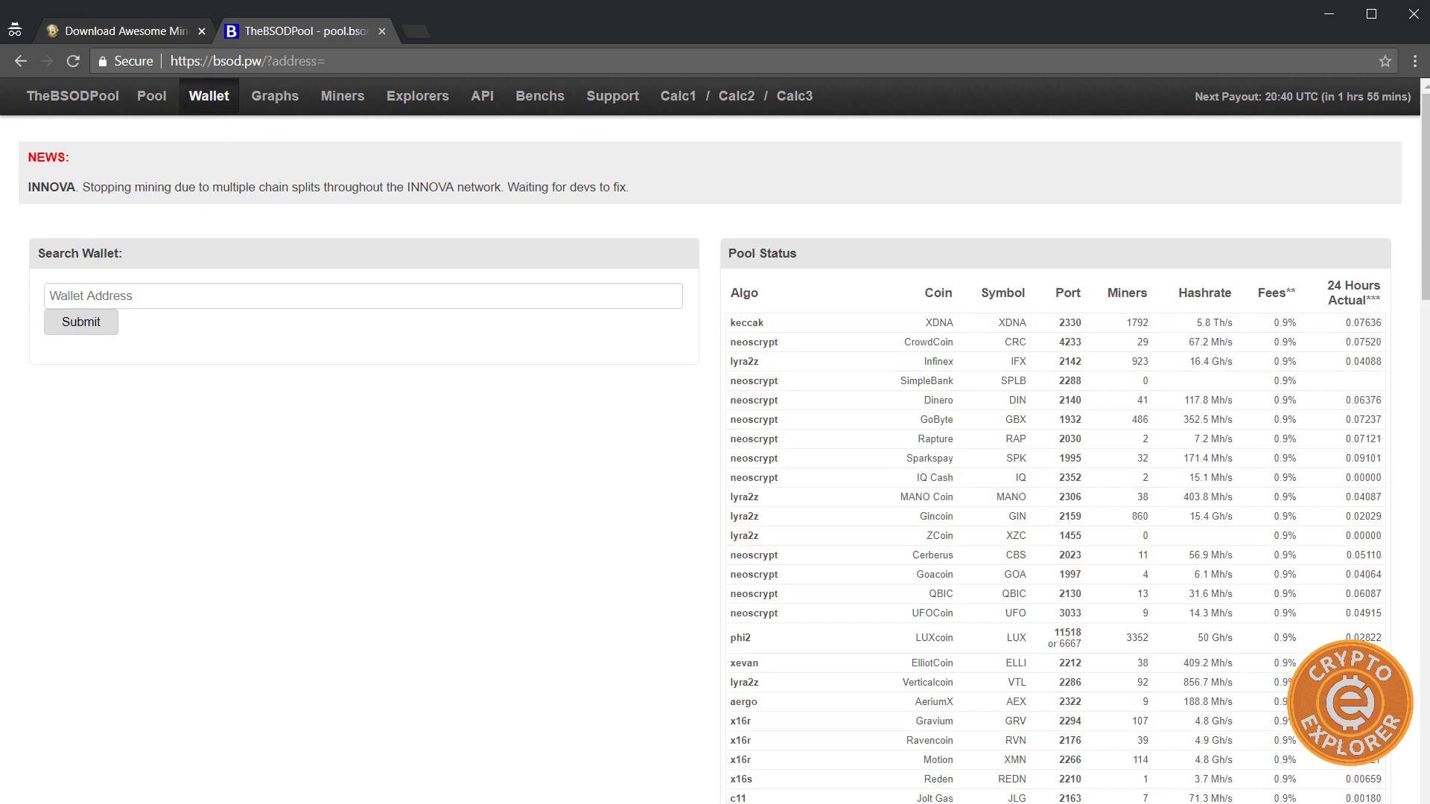
{"action": "key", "text": "alt+Tab"}
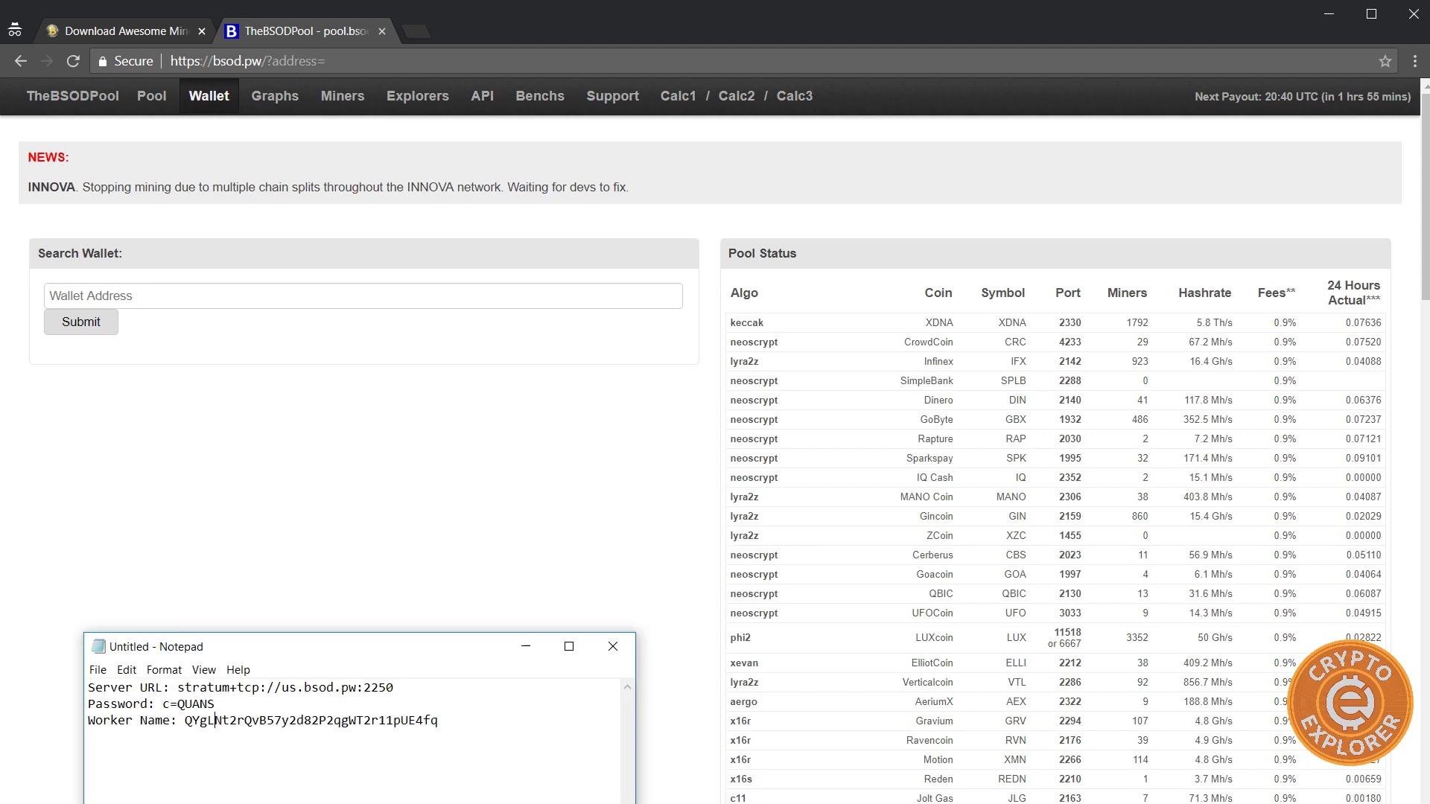
{"action": "double_click", "coordinate": [228, 720]}
{"action": "right_click", "coordinate": [228, 722]}
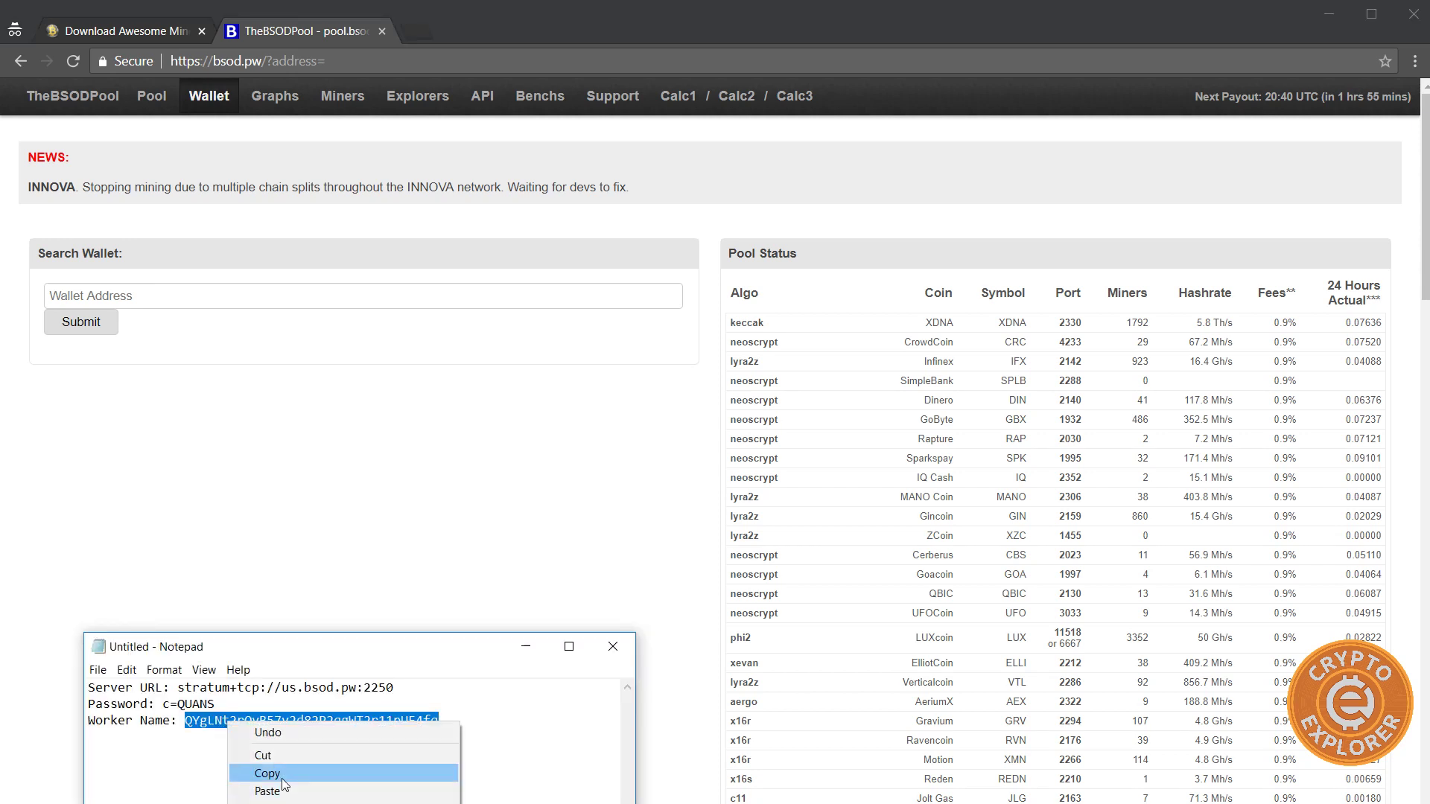
{"action": "left_click", "coordinate": [281, 774]}
- Look up the wallet and confirm the ccminer worker shows about 114.5 kh/s
{"action": "left_click", "coordinate": [143, 295]}
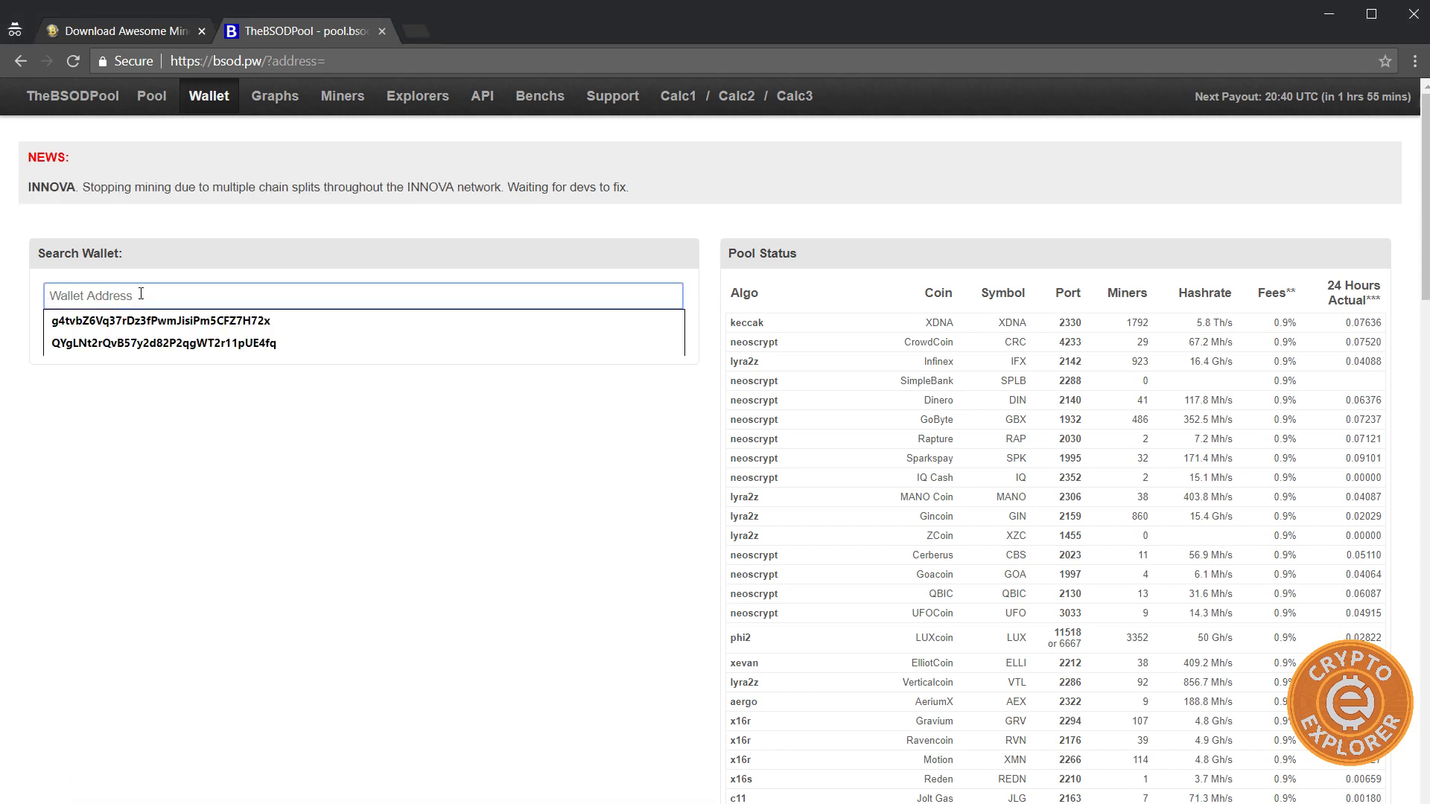
{"action": "left_click", "coordinate": [112, 342]}
{"action": "left_click", "coordinate": [82, 324]}
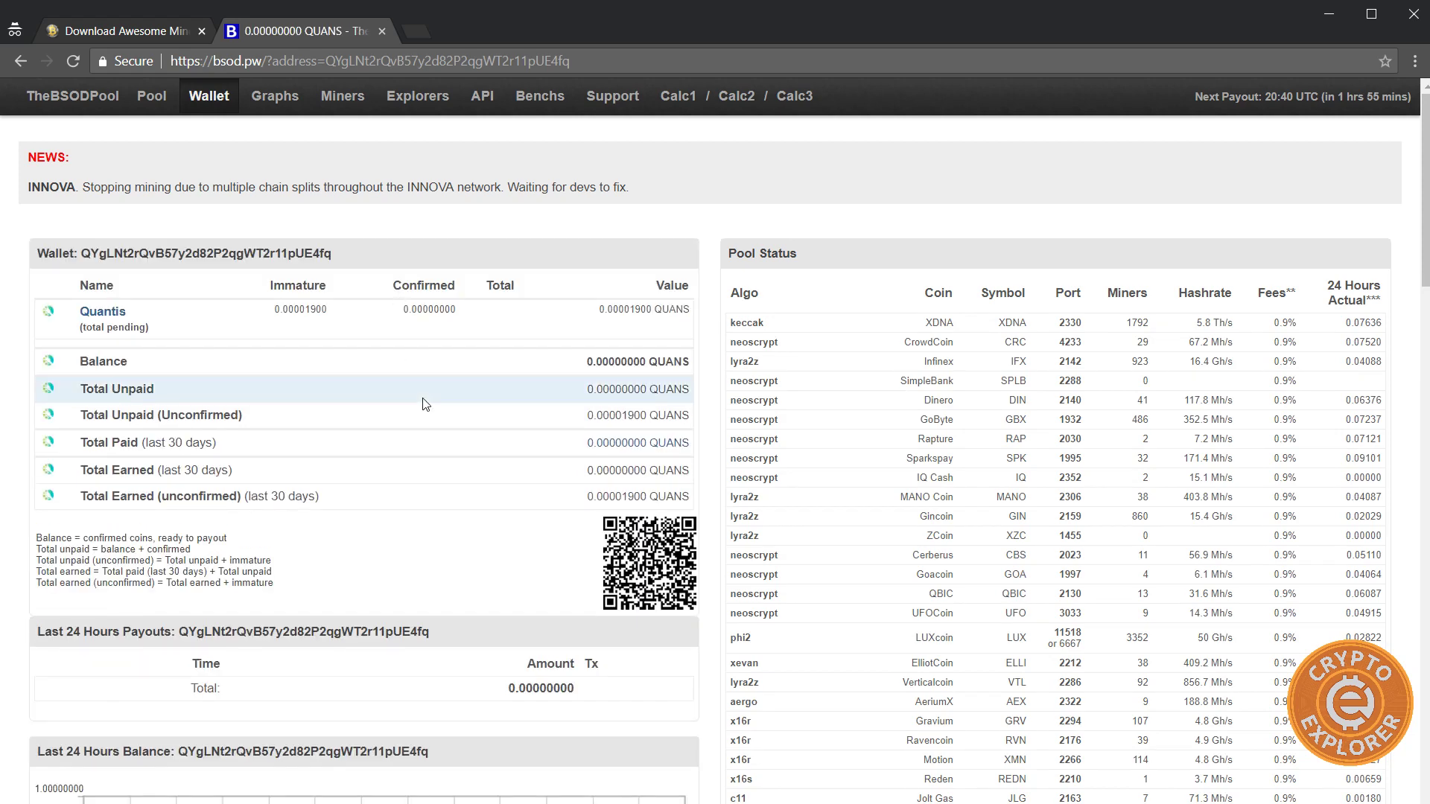
{"action": "scroll", "coordinate": [424, 404], "scroll_direction": "down", "scroll_amount": 9}
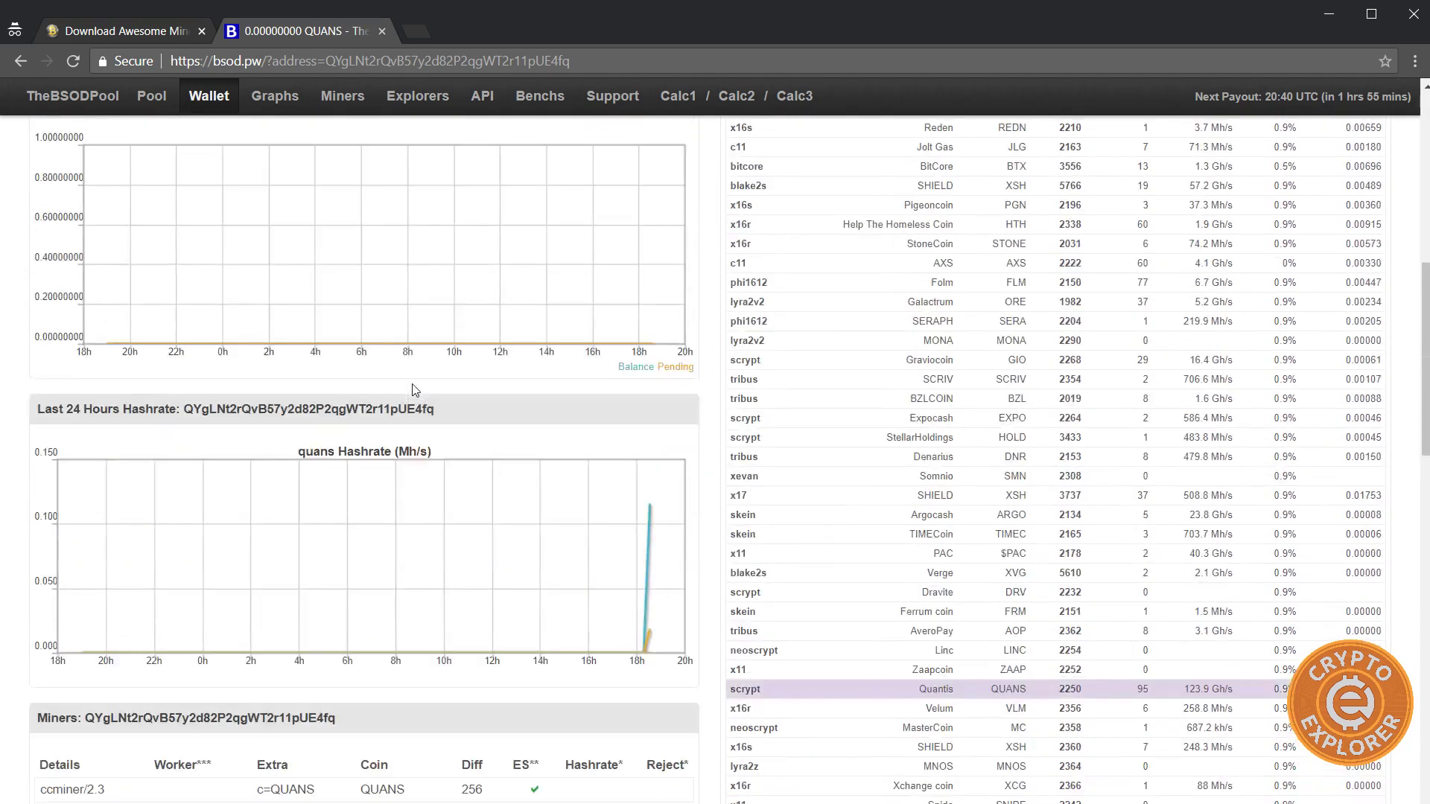
{"action": "scroll", "coordinate": [658, 439], "scroll_direction": "down", "scroll_amount": 8}
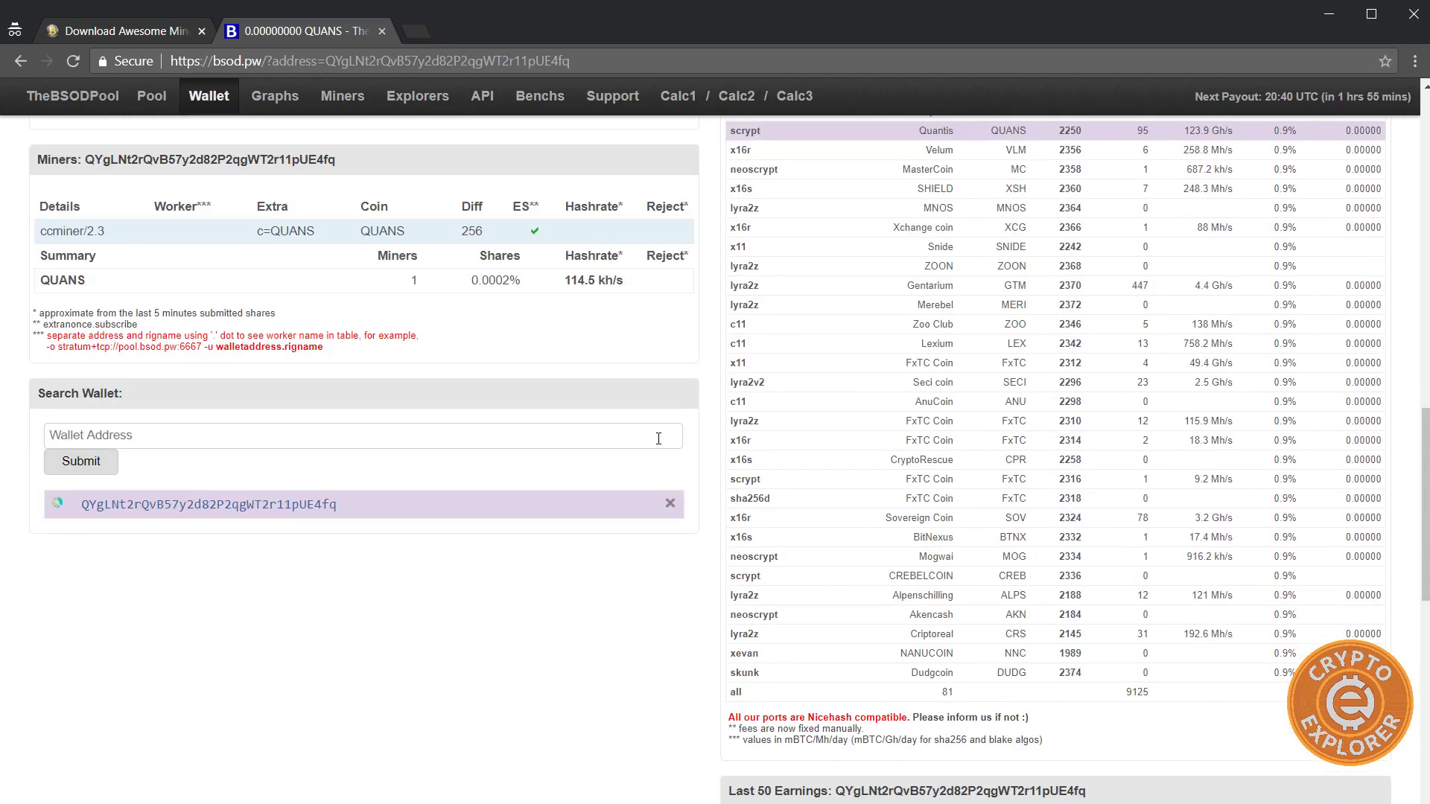
{"action": "scroll", "coordinate": [559, 350], "scroll_direction": "up", "scroll_amount": 1}
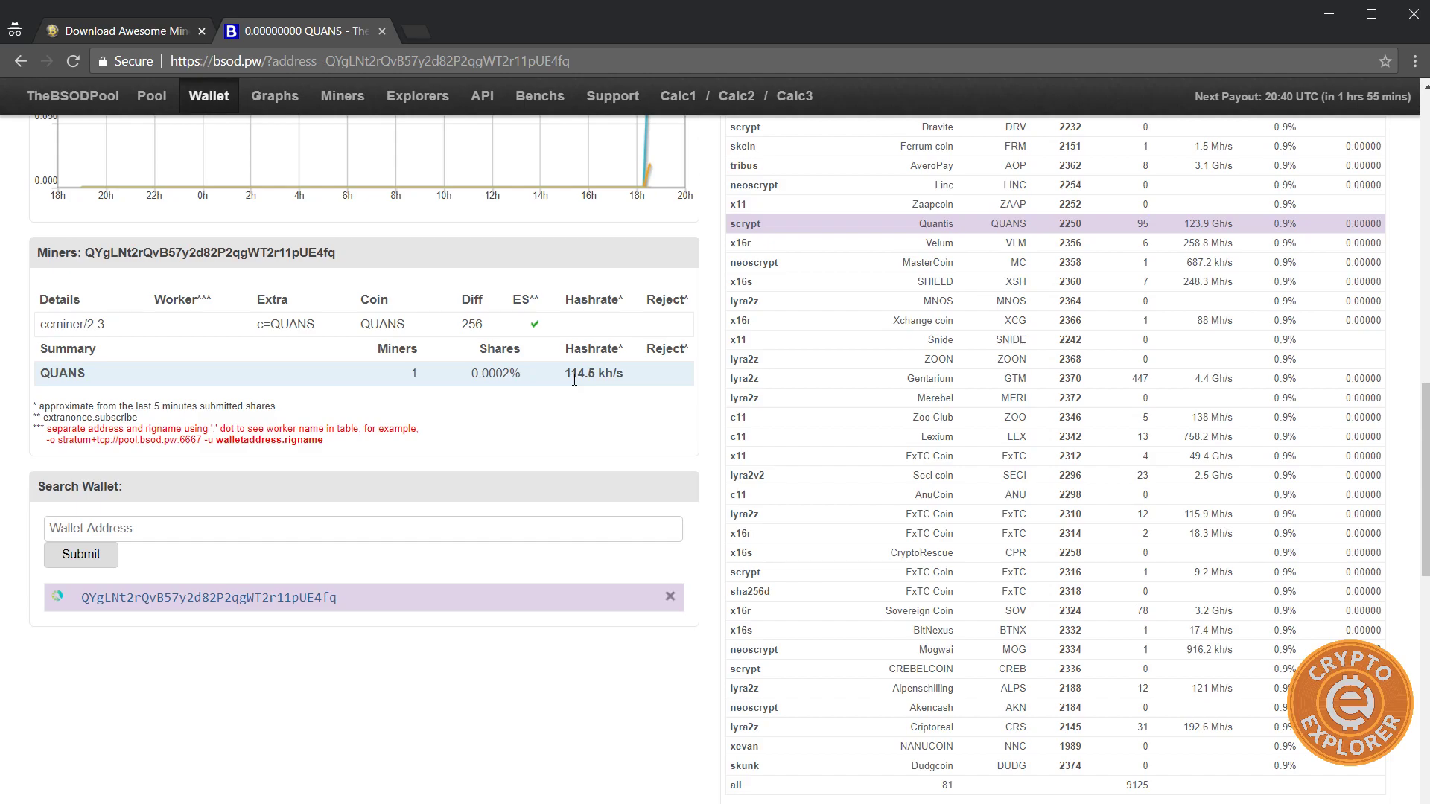
{"action": "scroll", "coordinate": [573, 389], "scroll_direction": "up", "scroll_amount": 2}
{"action": "key", "text": "alt+Tab"}
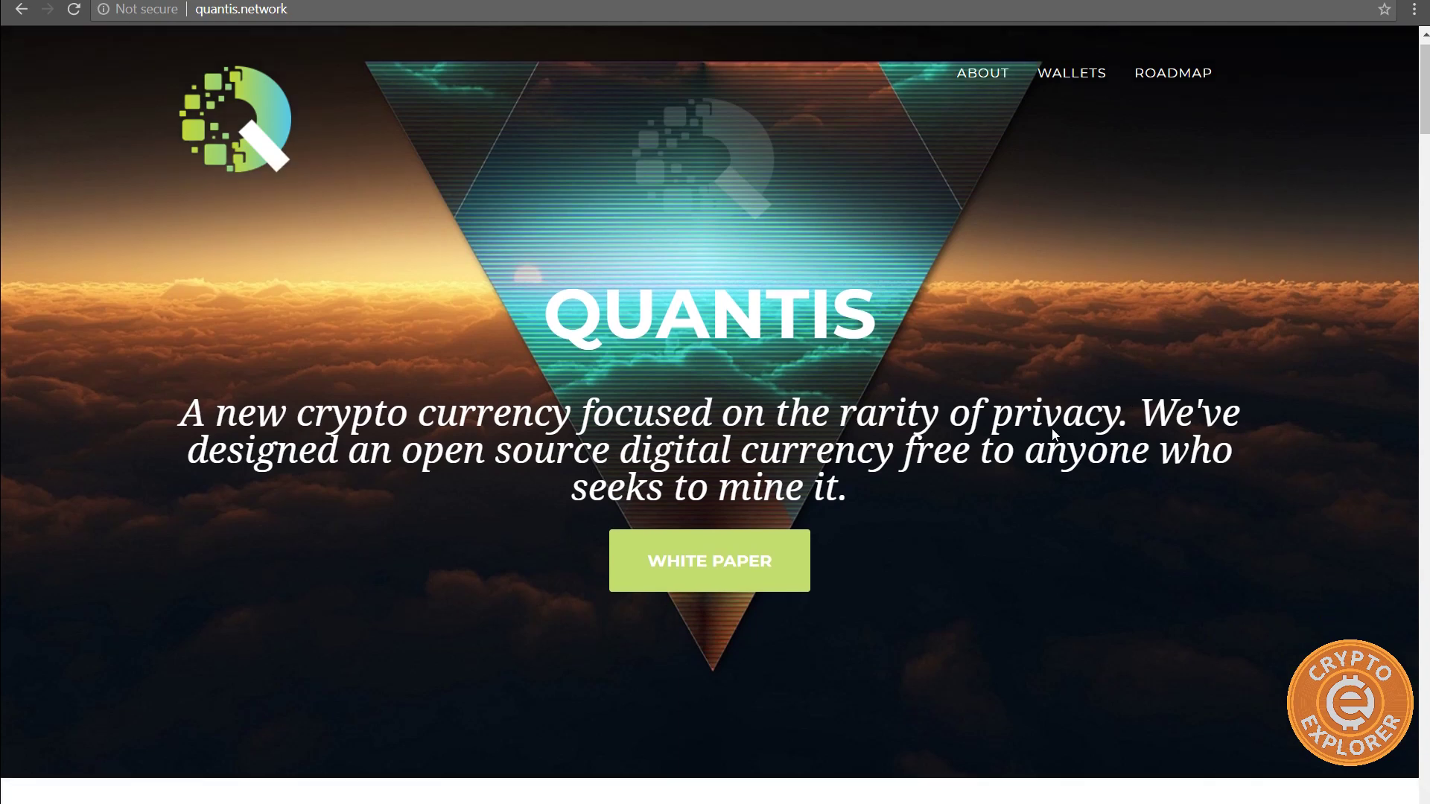
- Scroll through the quantis.network homepage to read about the project
{"action": "scroll", "coordinate": [1052, 427], "scroll_direction": "down", "scroll_amount": 7}
{"action": "scroll", "coordinate": [1053, 435], "scroll_direction": "up", "scroll_amount": 4}
{"action": "scroll", "coordinate": [1052, 435], "scroll_direction": "down", "scroll_amount": 8}
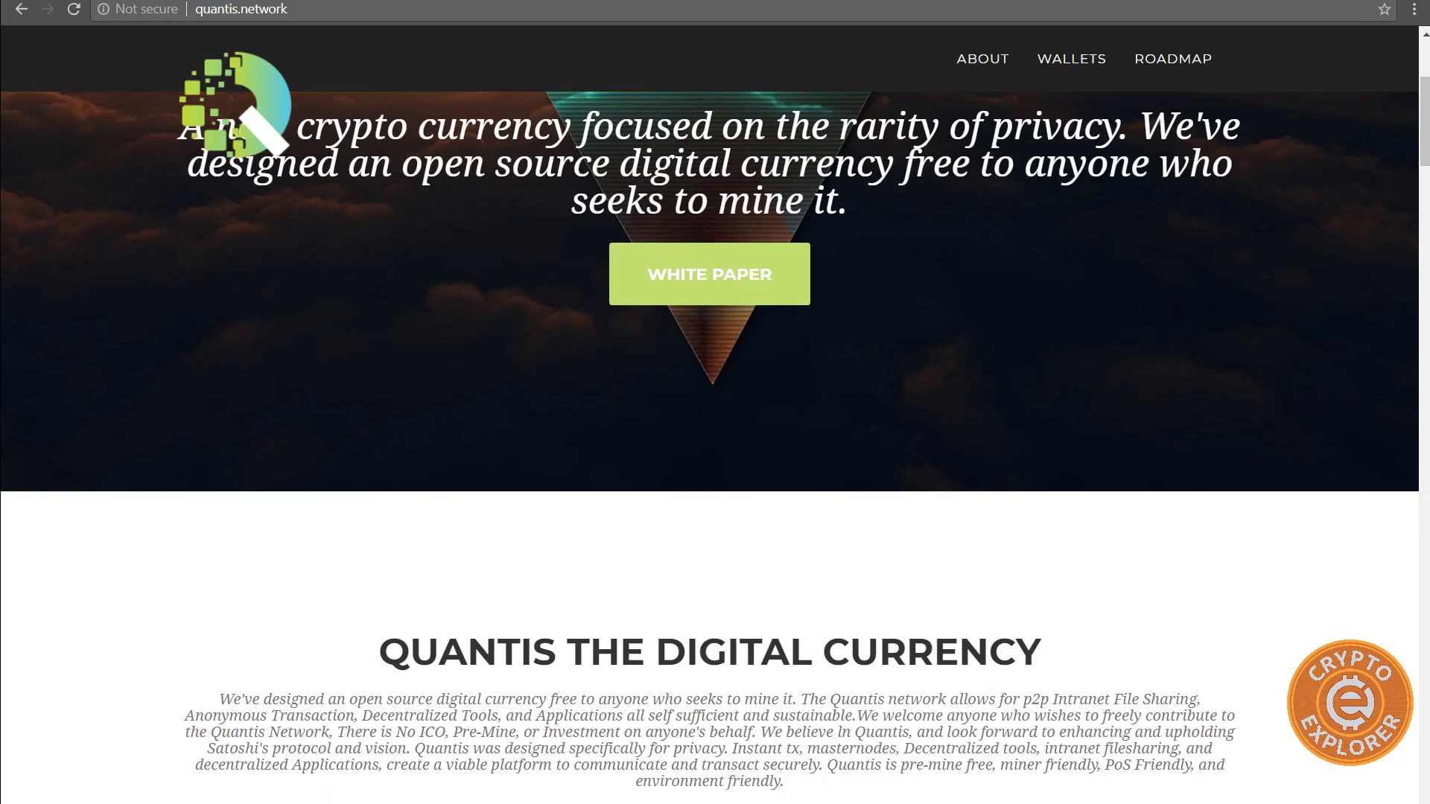
{"action": "scroll", "coordinate": [1028, 461], "scroll_direction": "up", "scroll_amount": 2}
{"action": "scroll", "coordinate": [983, 552], "scroll_direction": "down", "scroll_amount": 14}
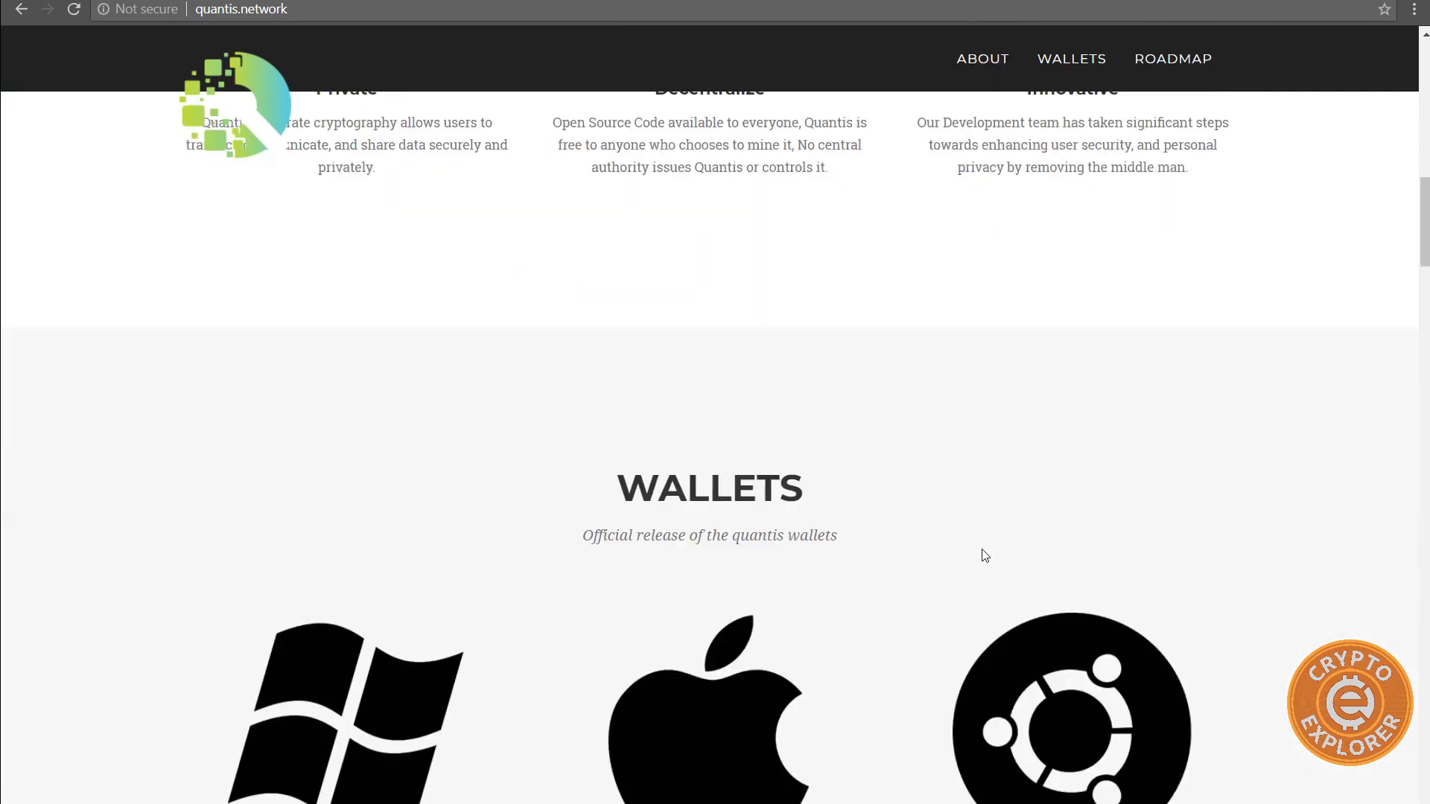
{"action": "scroll", "coordinate": [985, 555], "scroll_direction": "down", "scroll_amount": 17}
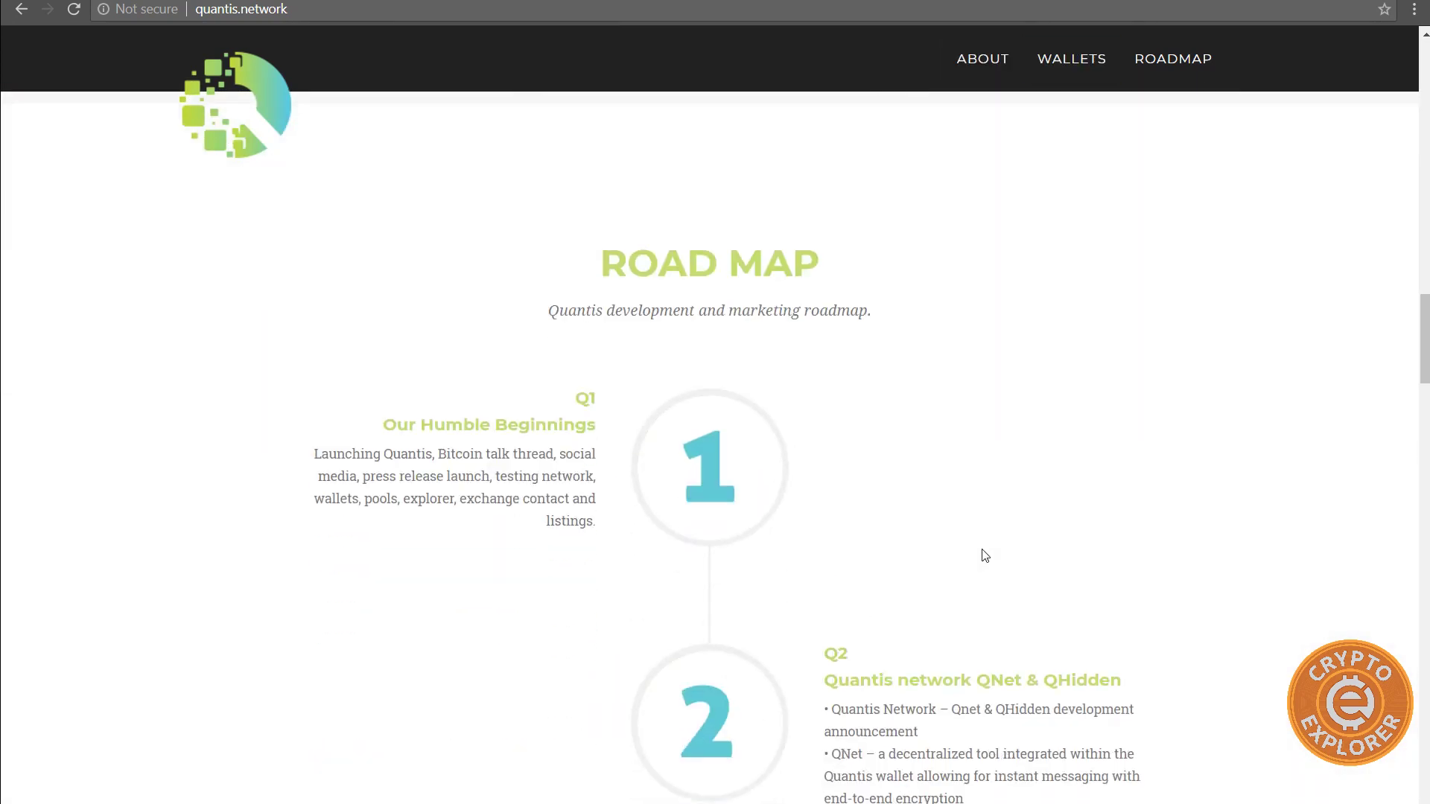
{"action": "scroll", "coordinate": [984, 555], "scroll_direction": "down", "scroll_amount": 20}
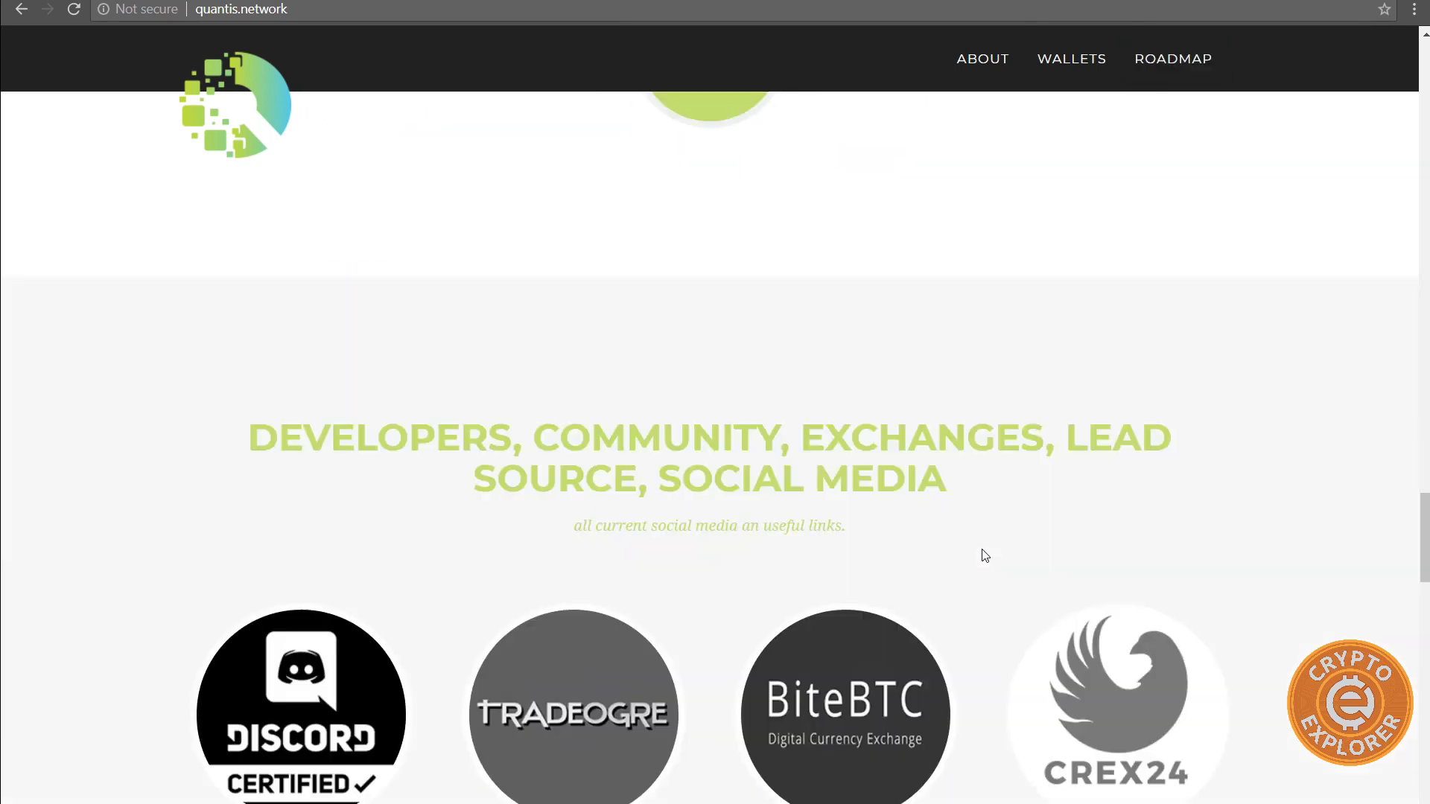
{"action": "scroll", "coordinate": [975, 542], "scroll_direction": "up", "scroll_amount": 3}
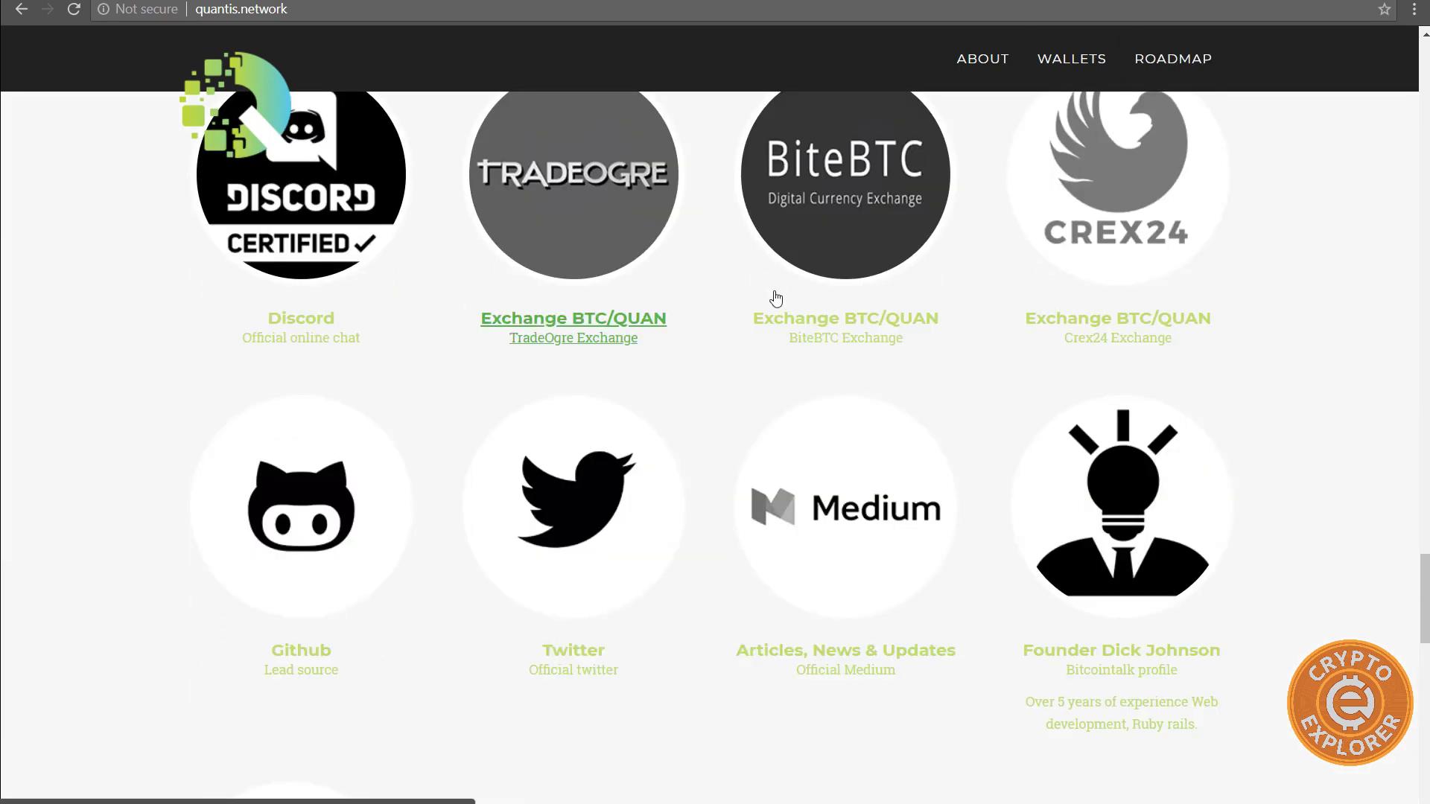
{"action": "scroll", "coordinate": [768, 302], "scroll_direction": "up", "scroll_amount": 1}
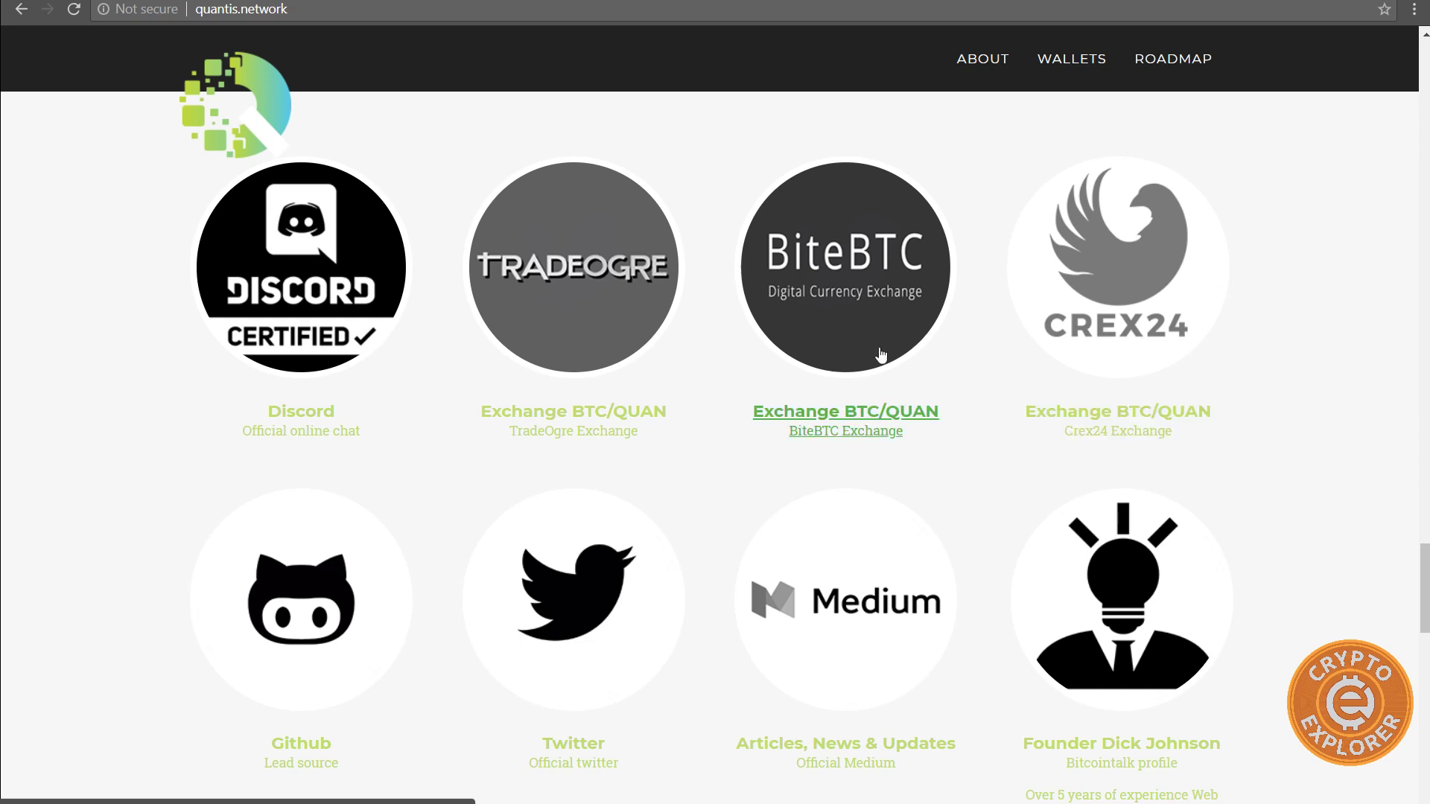
{"action": "scroll", "coordinate": [799, 395], "scroll_direction": "down", "scroll_amount": 1}
{"action": "scroll", "coordinate": [799, 395], "scroll_direction": "down", "scroll_amount": 3}
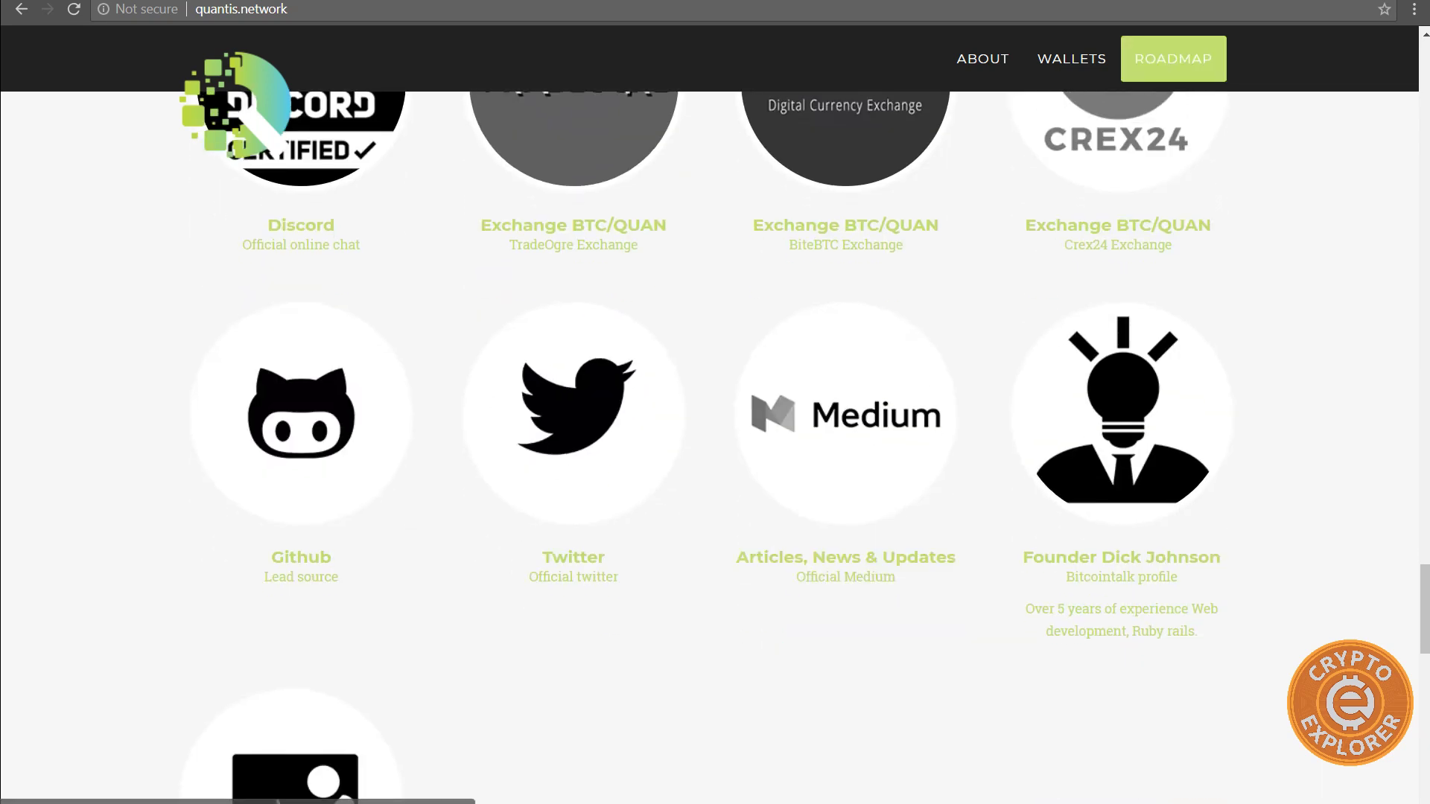
- Read the Quantis white paper PDF through to the end of page 2
{"action": "key", "text": "alt+Left"}
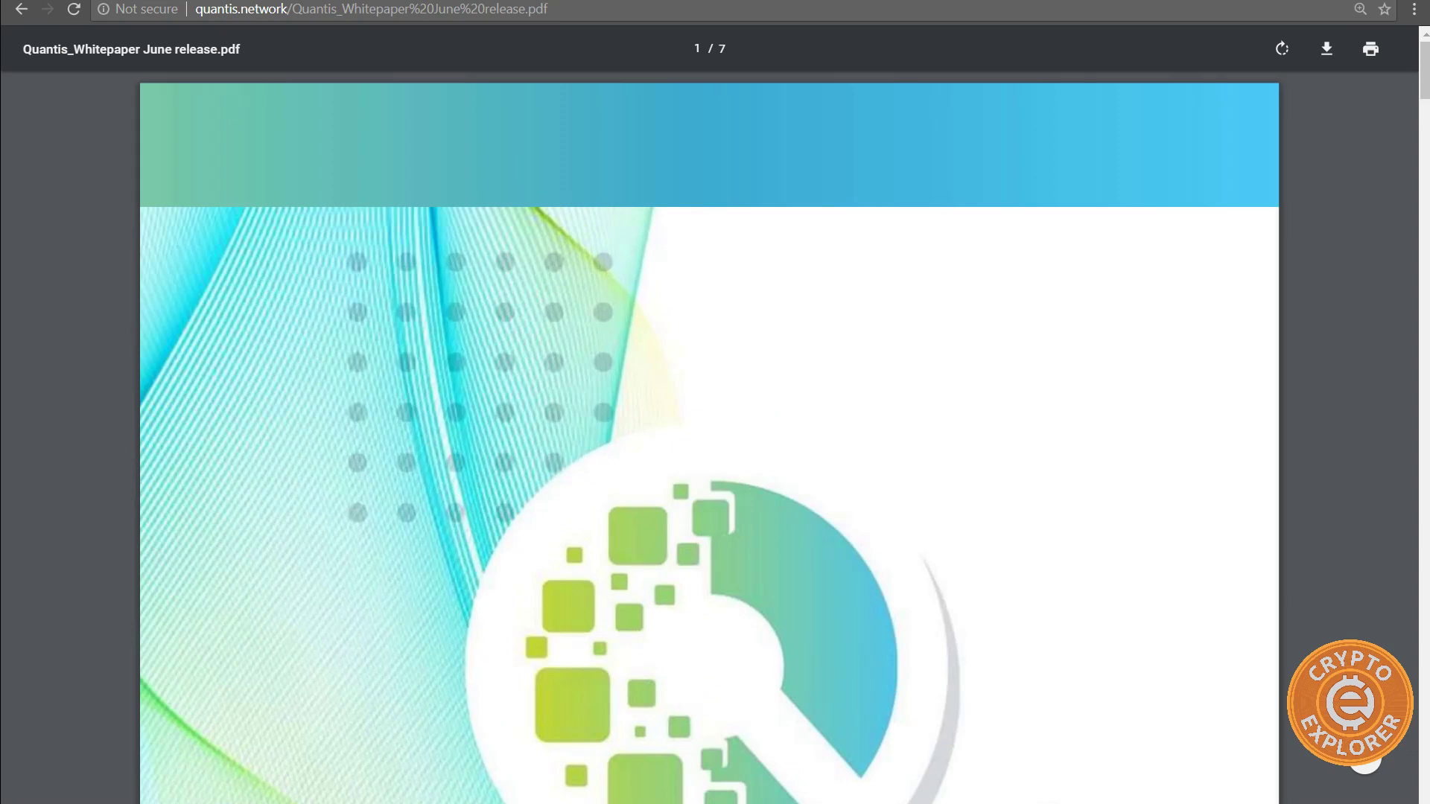
{"action": "scroll", "coordinate": [555, 444], "scroll_direction": "down", "scroll_amount": 6}
{"action": "scroll", "coordinate": [547, 447], "scroll_direction": "up", "scroll_amount": 5}
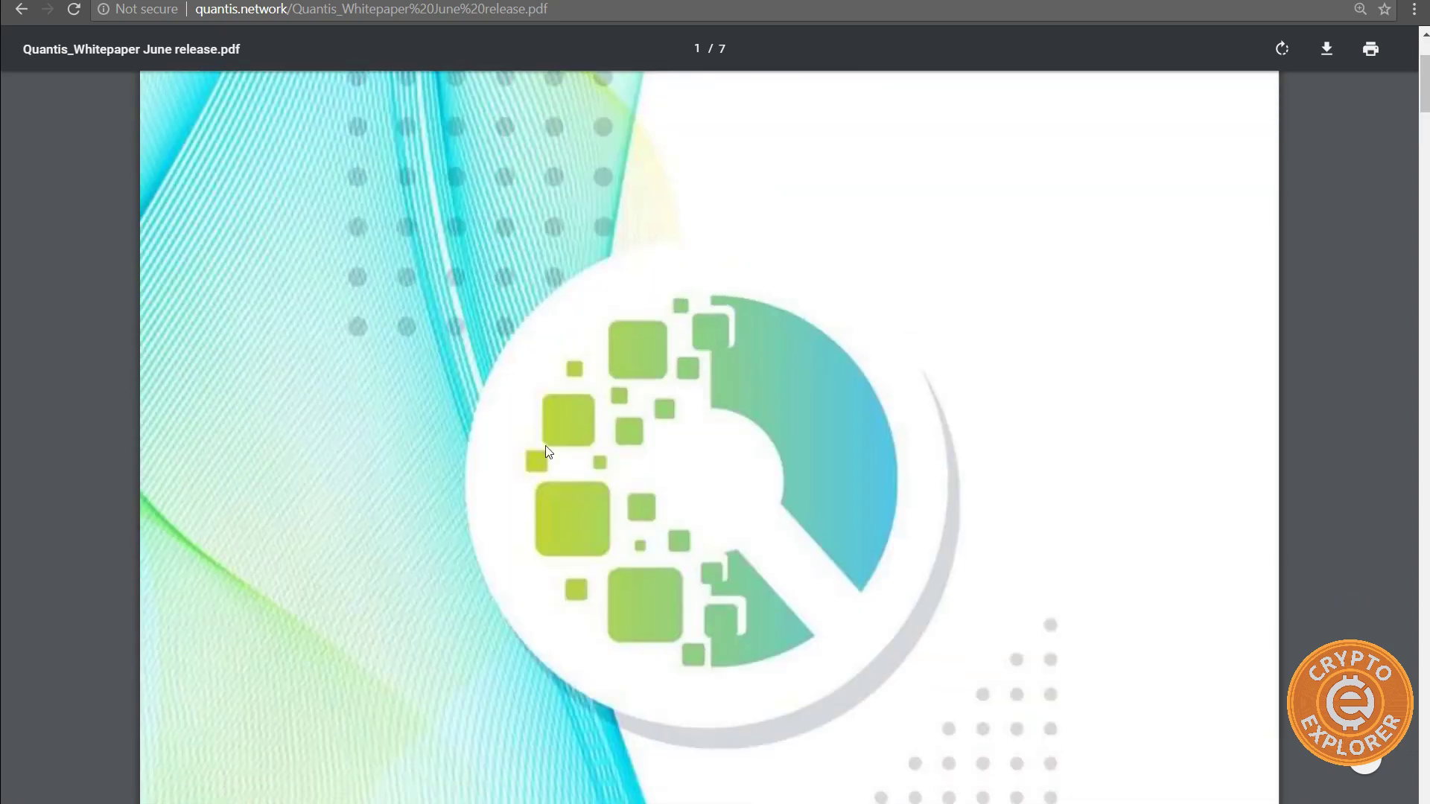
{"action": "scroll", "coordinate": [546, 449], "scroll_direction": "down", "scroll_amount": 7}
{"action": "scroll", "coordinate": [546, 445], "scroll_direction": "down", "scroll_amount": 10}
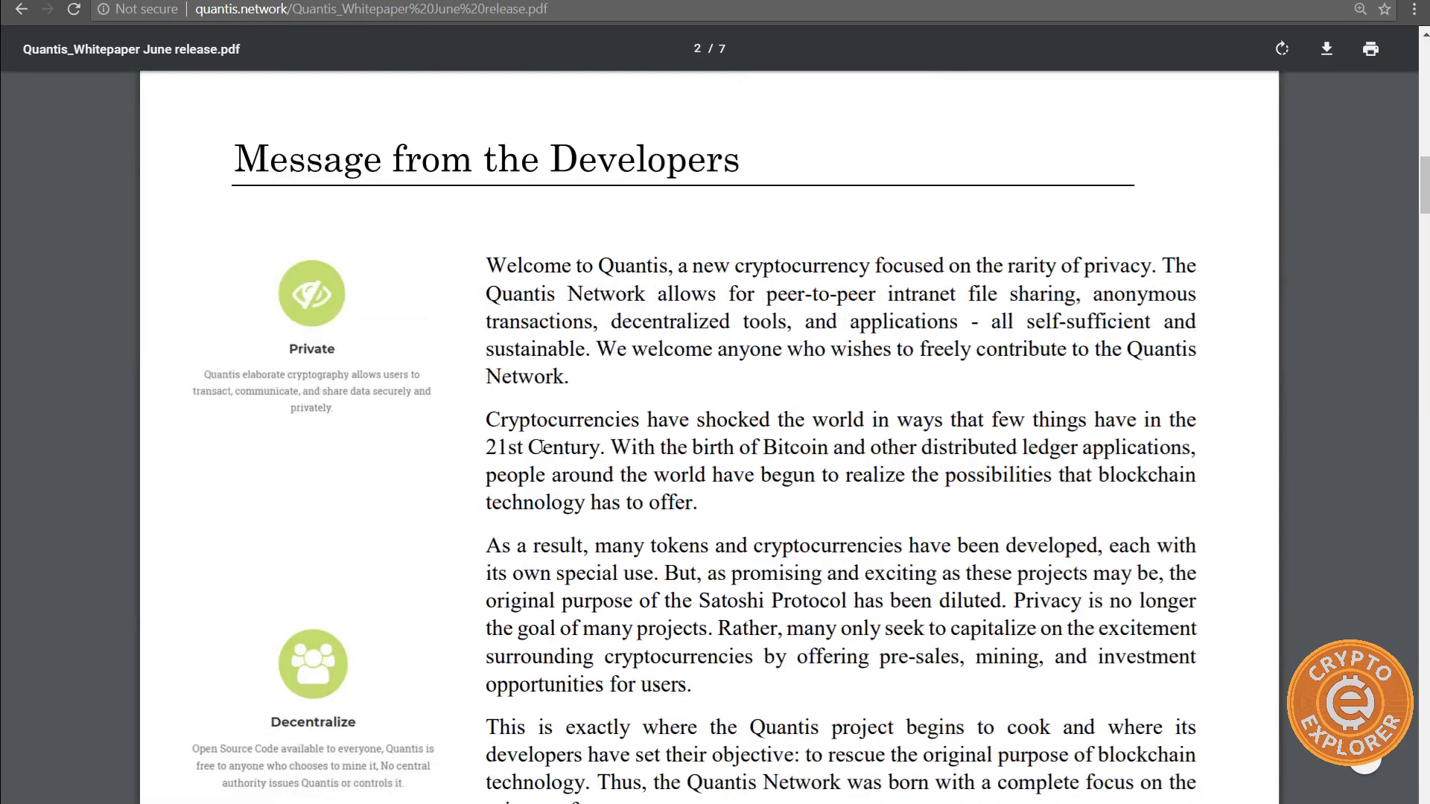
{"action": "scroll", "coordinate": [541, 446], "scroll_direction": "down", "scroll_amount": 12}
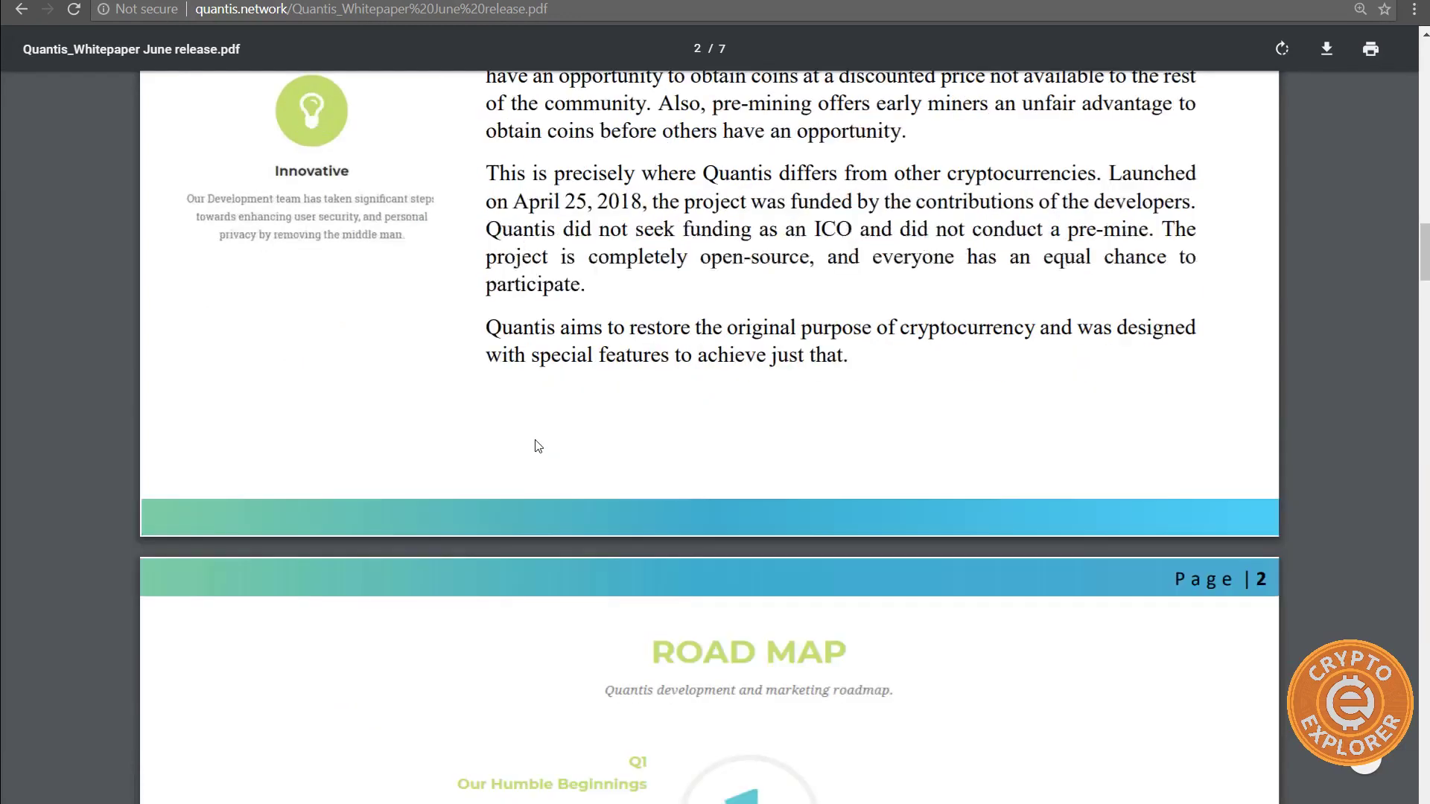